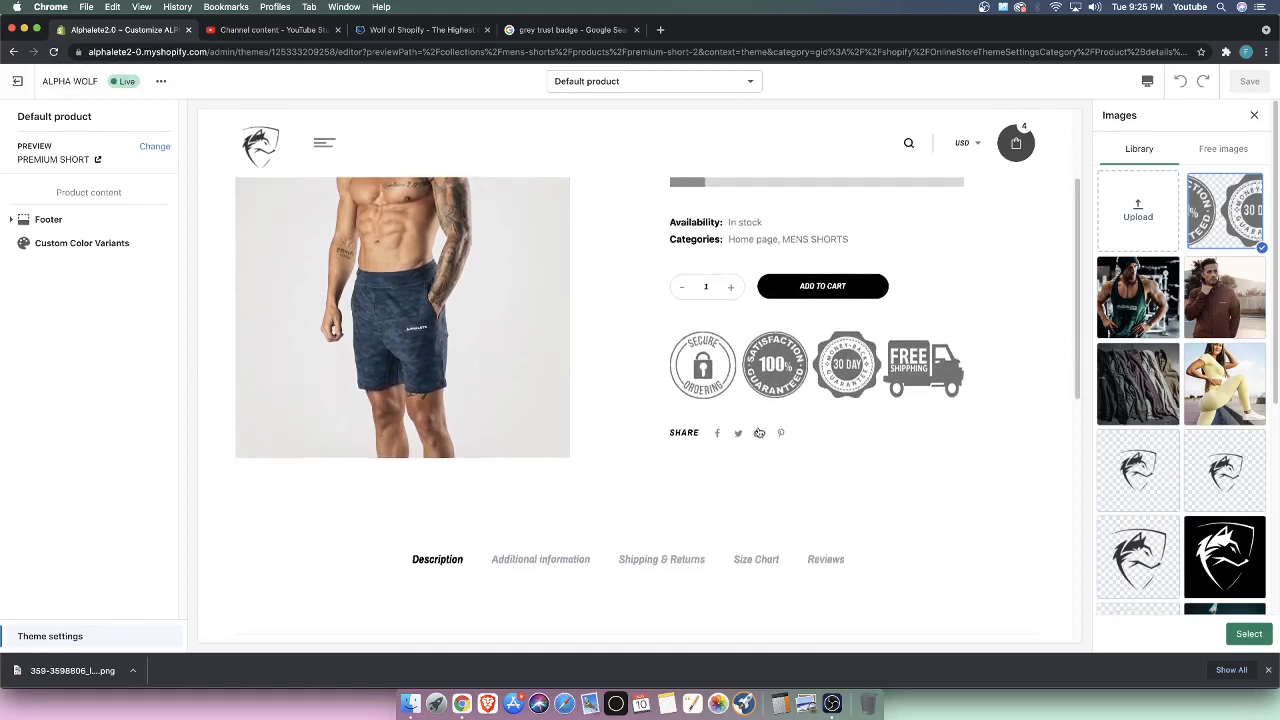
- Look through the Description, Additional information, Shipping & Returns and Size Chart tabs in the product page preview
left_click(670, 313)
left_click(752, 316)
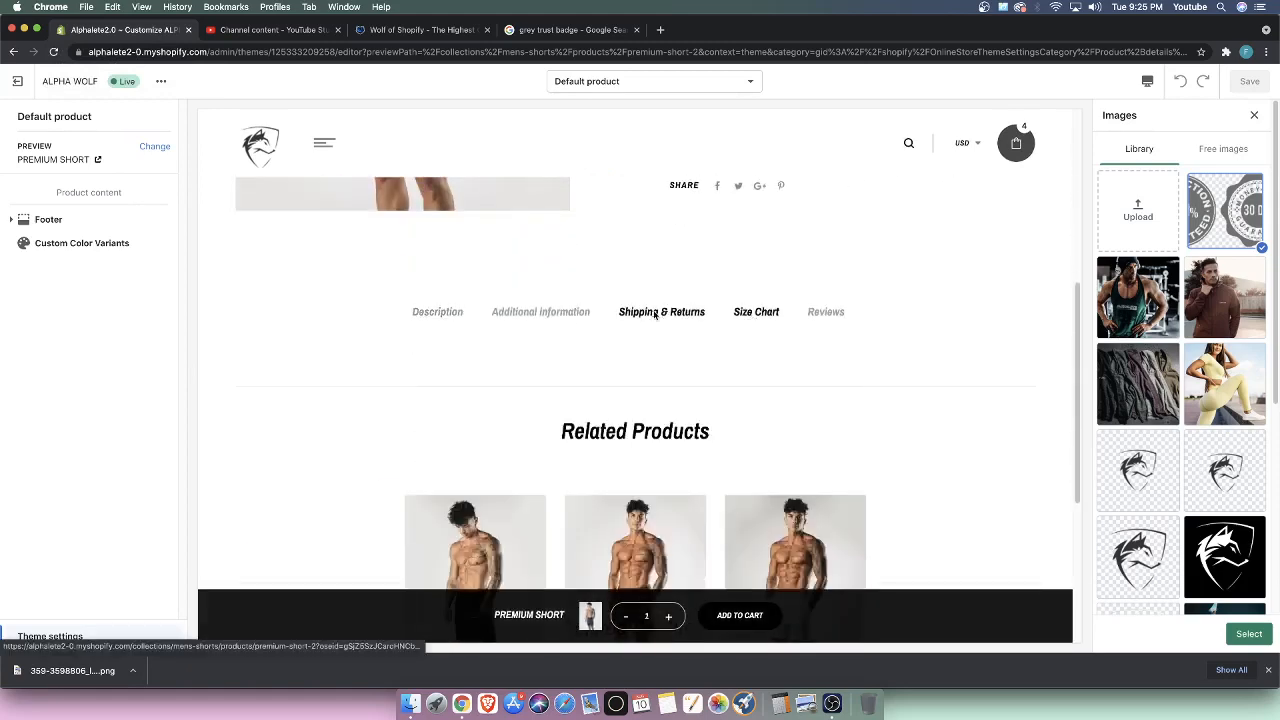
left_click(497, 313)
left_click(430, 313)
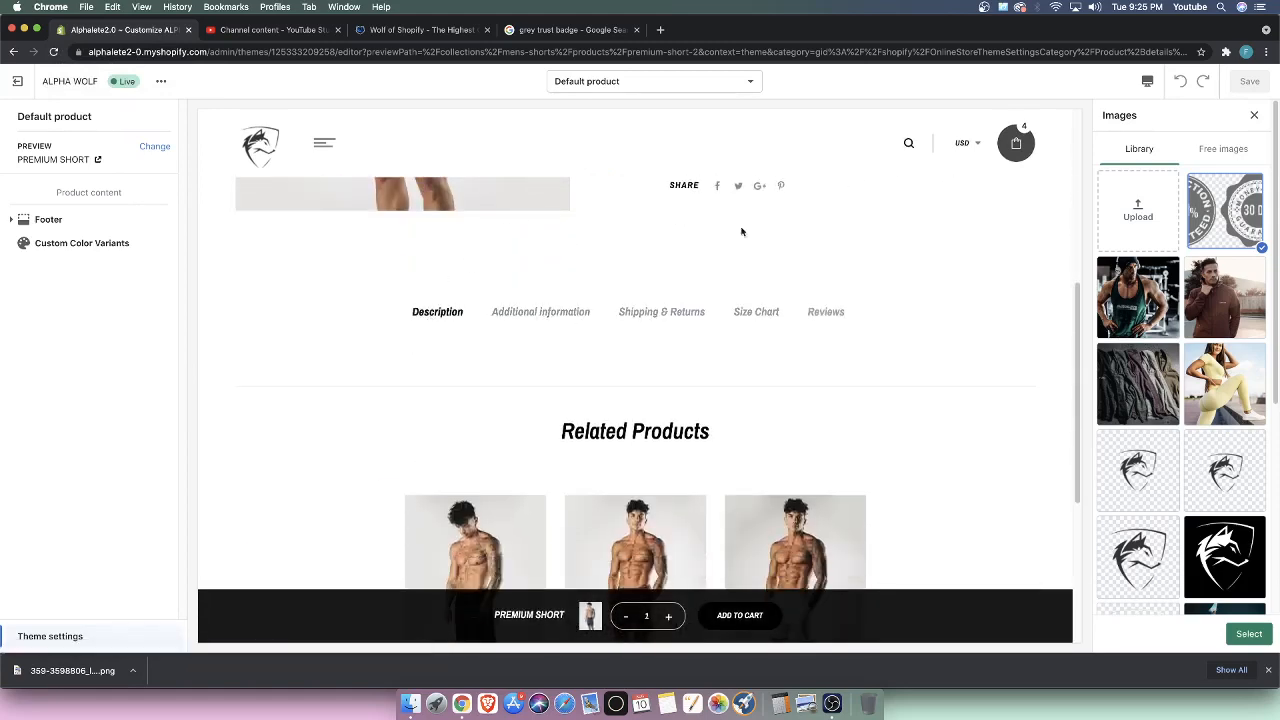
scroll(740, 228, "up", 5)
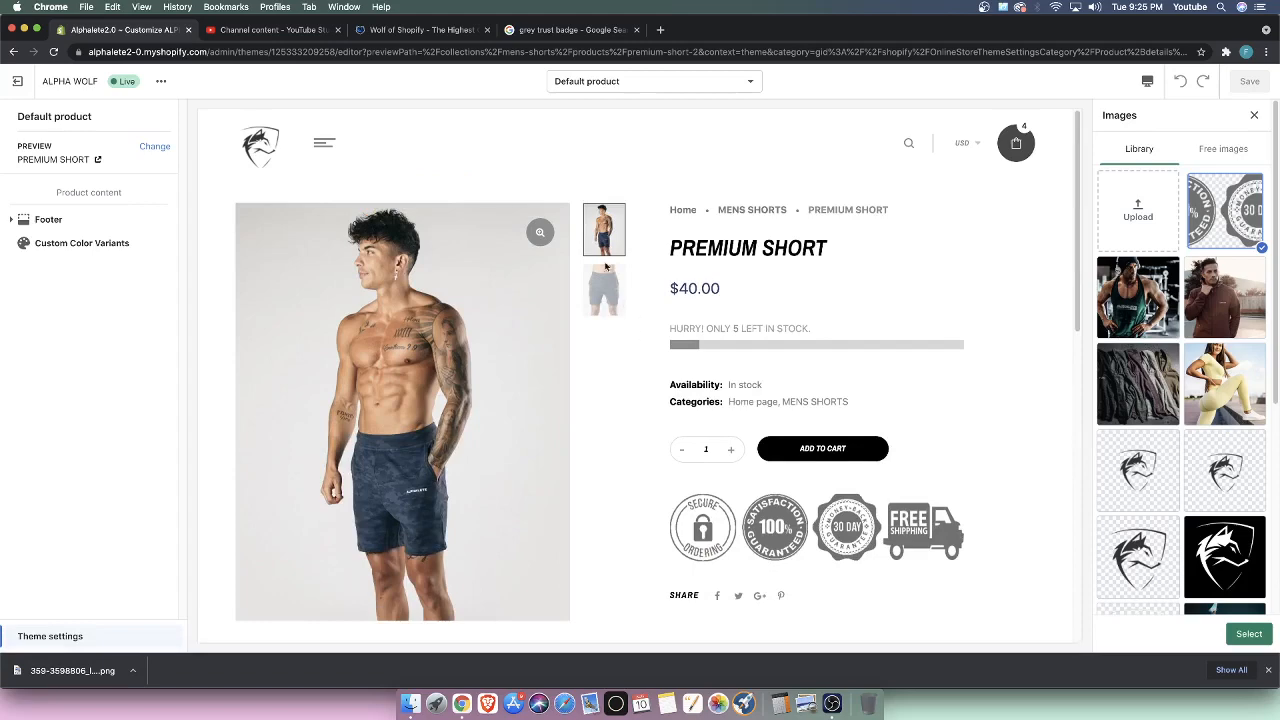
- Go from YouTube Studio to the Apex Academy channel's videos and open the Shopify Product Page Tutorial video
left_click(268, 30)
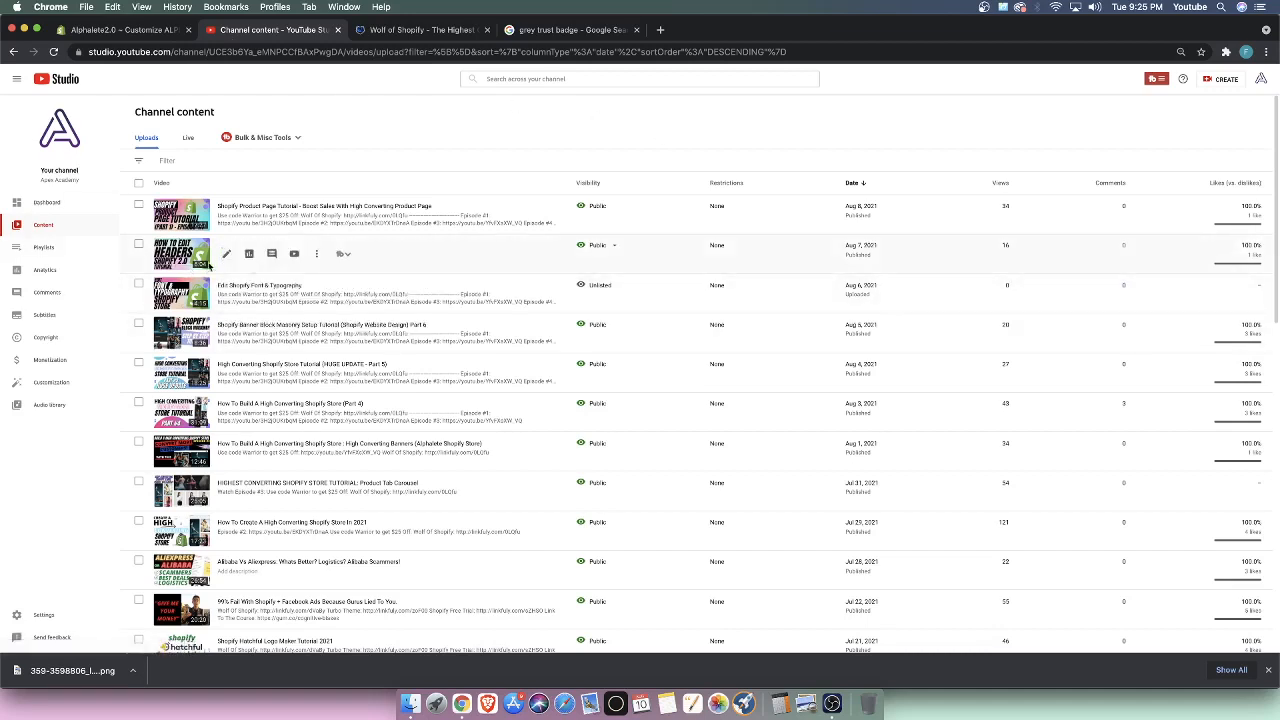
left_click(92, 142)
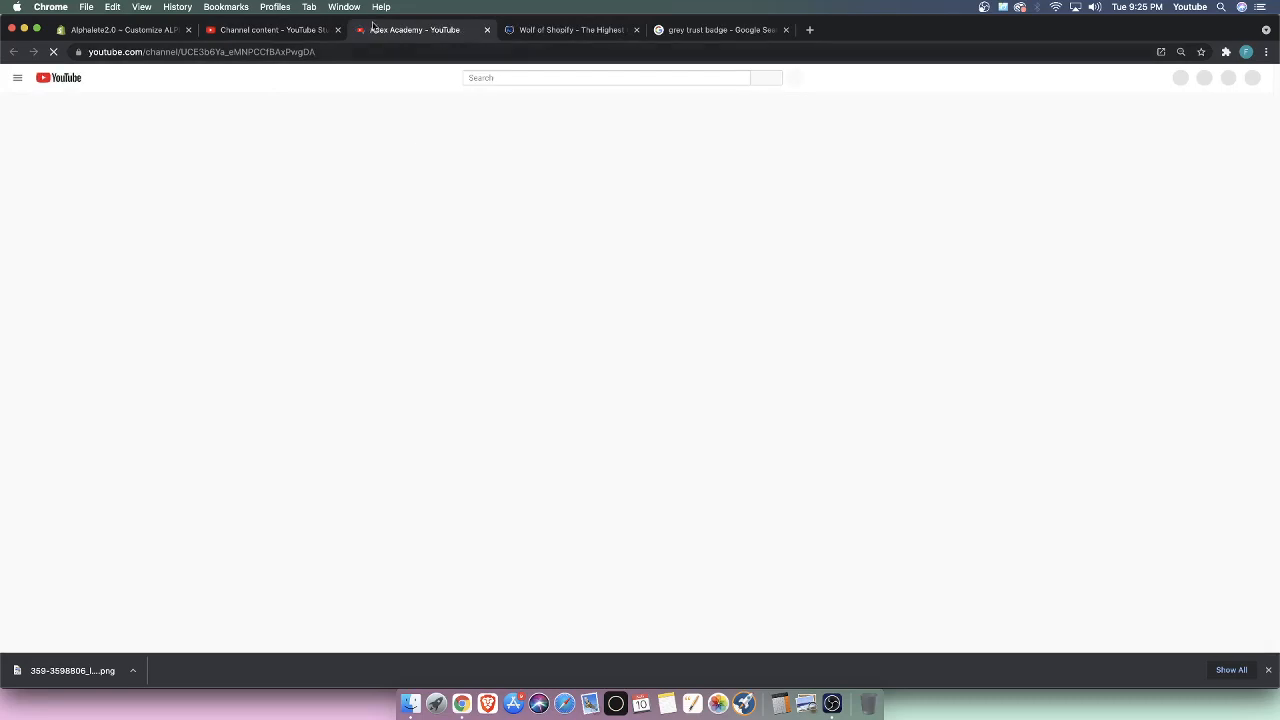
left_click(338, 30)
left_click(455, 343)
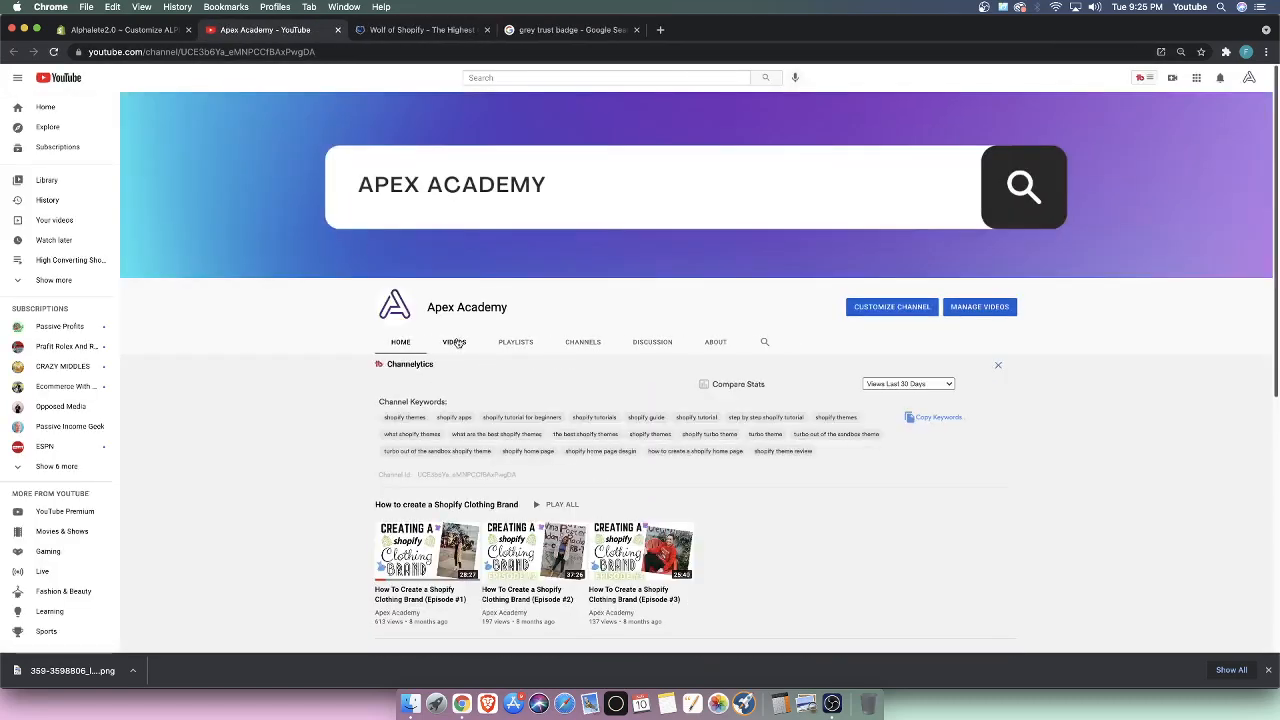
scroll(375, 320, "down", 2)
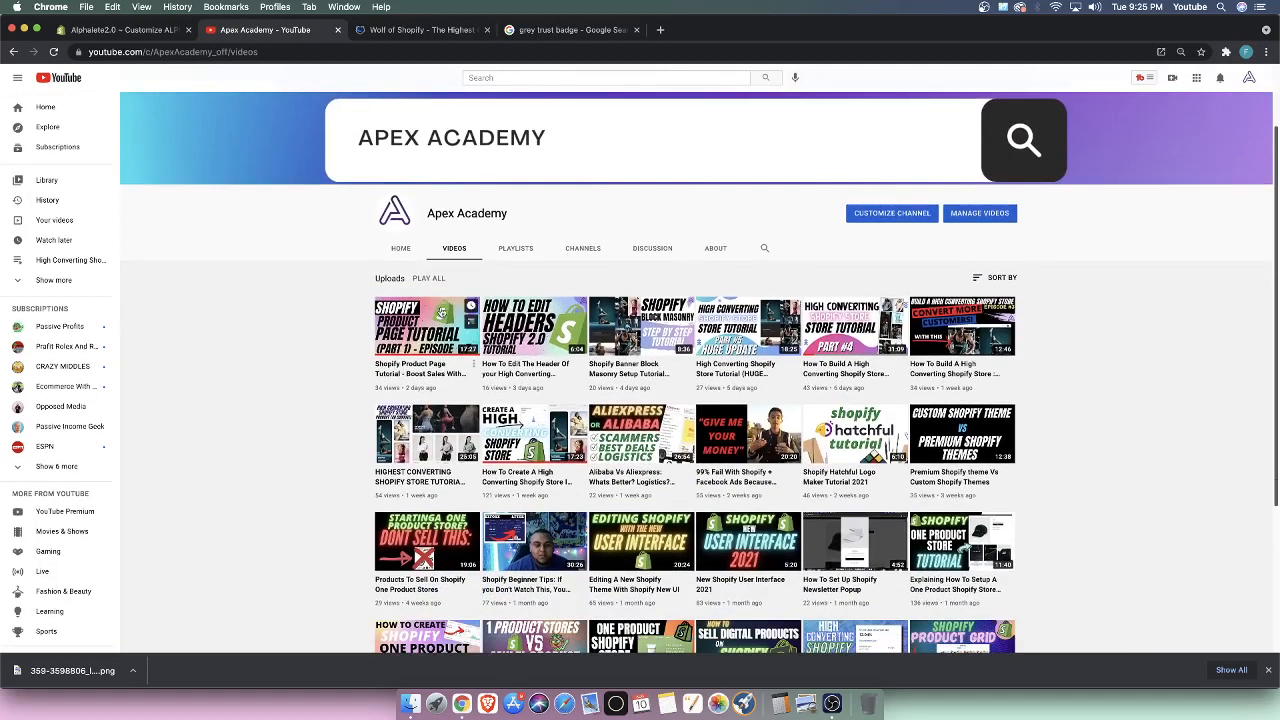
left_click(411, 332)
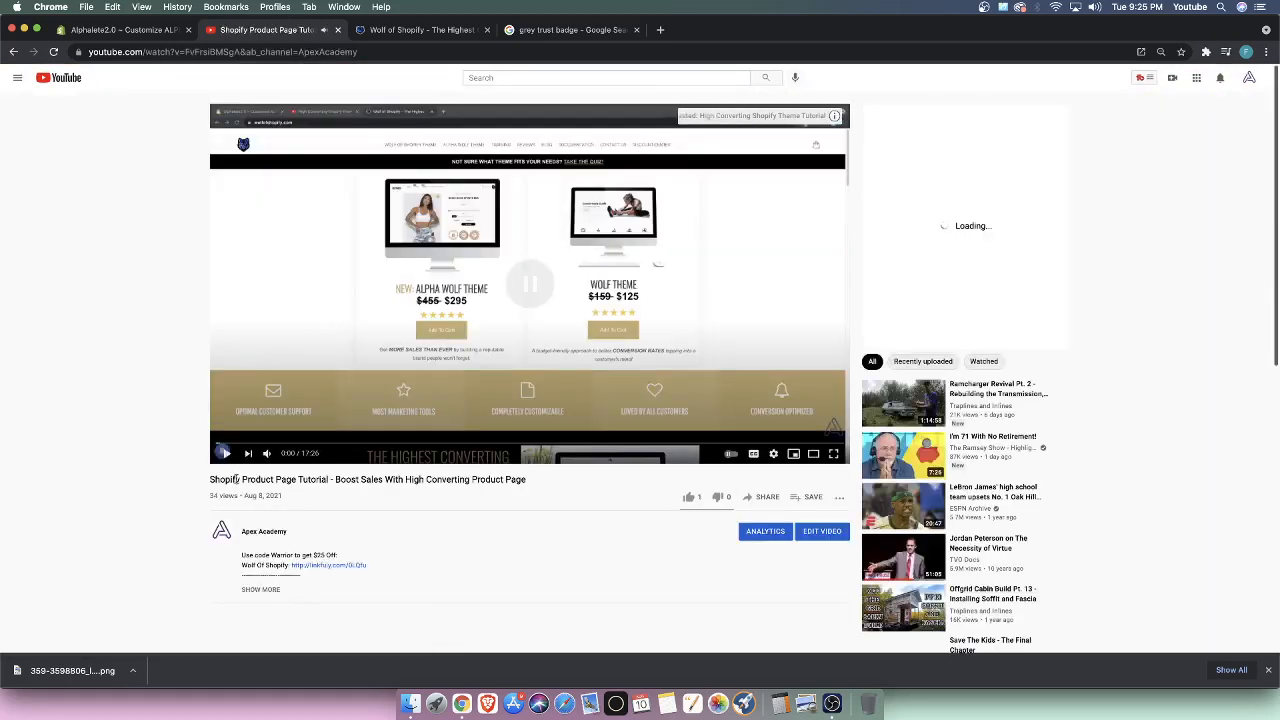
- Expand the video description to view the Episode #1 to #6 links, open the Episode #6 video and close YouTube
left_click(268, 590)
scroll(439, 531, "down", 2)
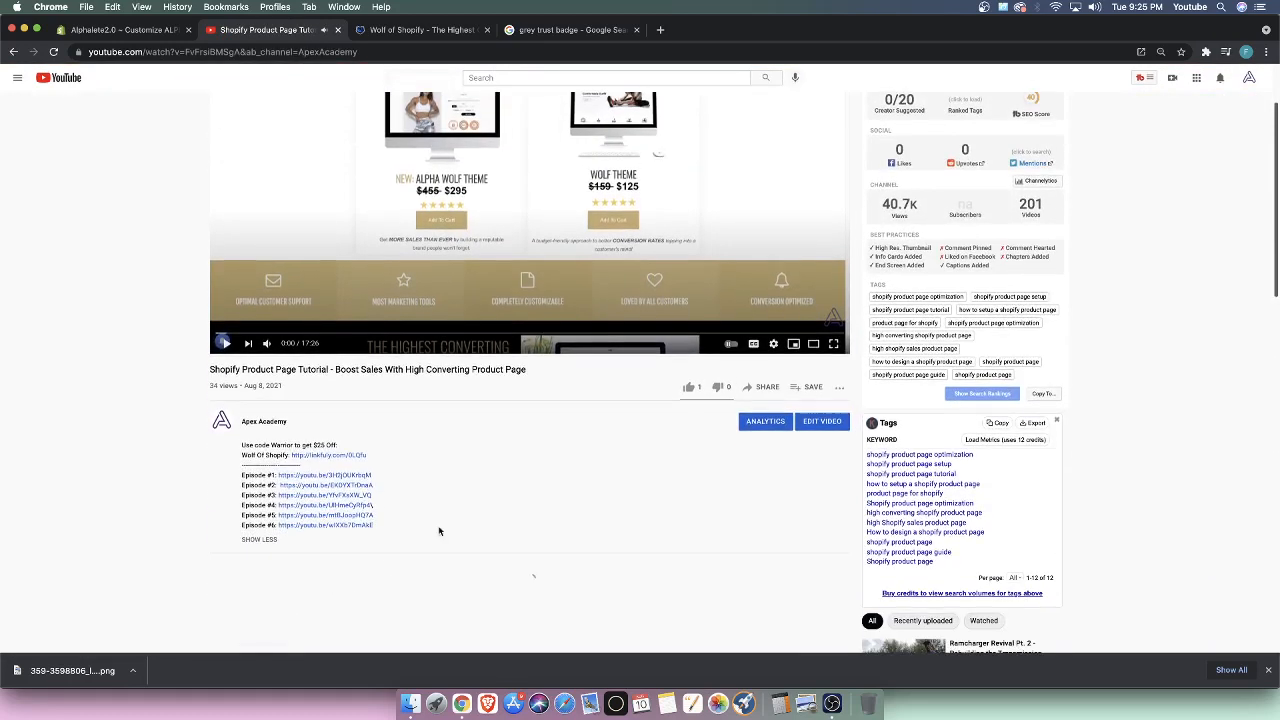
scroll(439, 531, "down", 6)
scroll(249, 186, "up", 2)
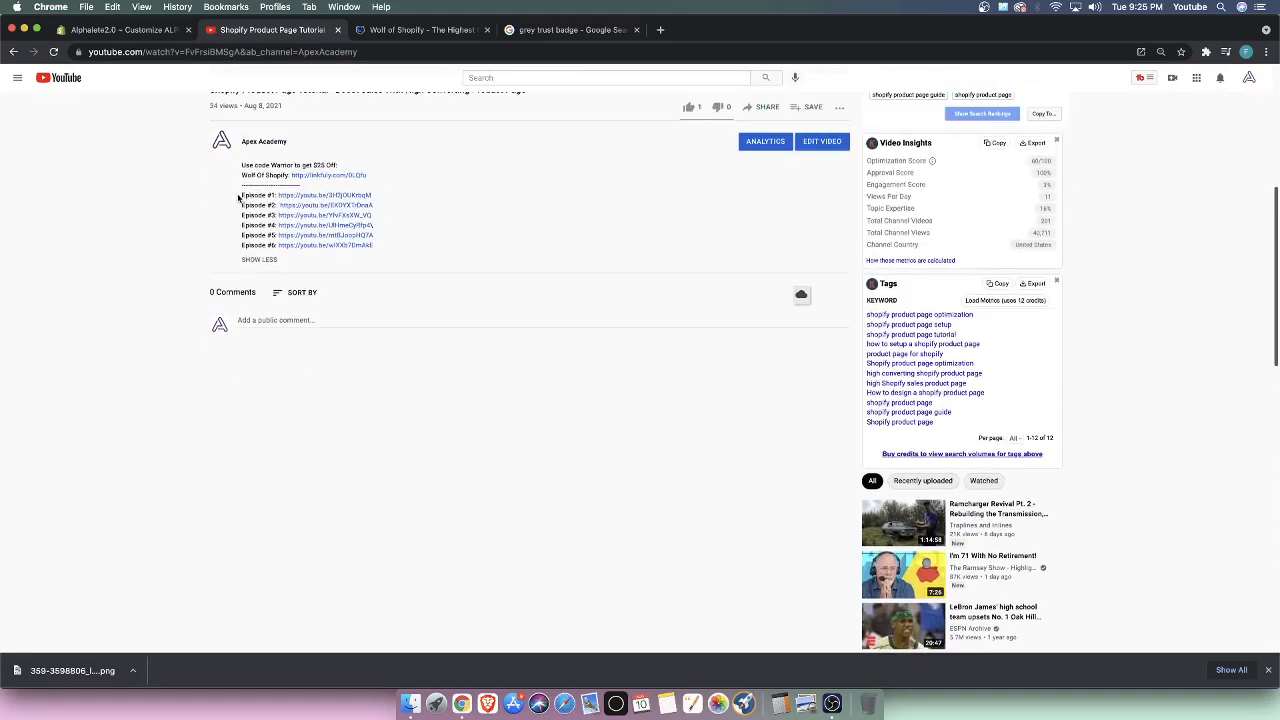
left_click_drag(238, 197, 400, 254)
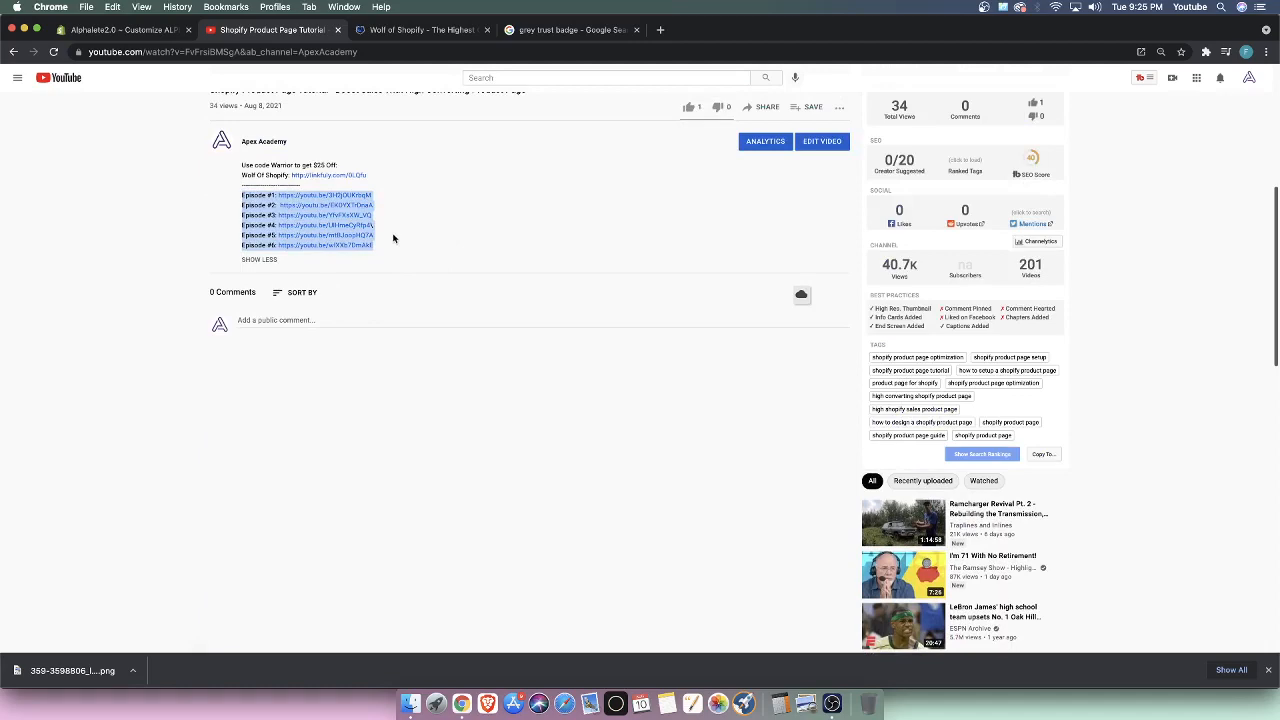
left_click(393, 238)
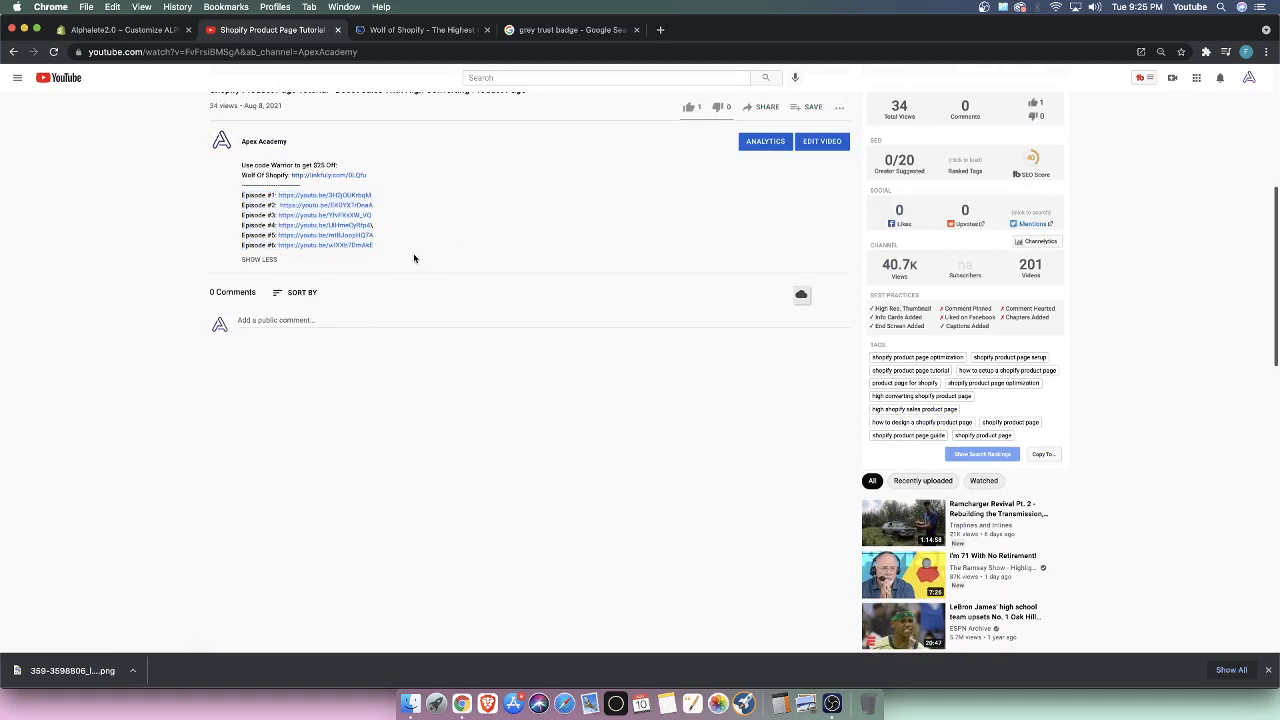
left_click(309, 246)
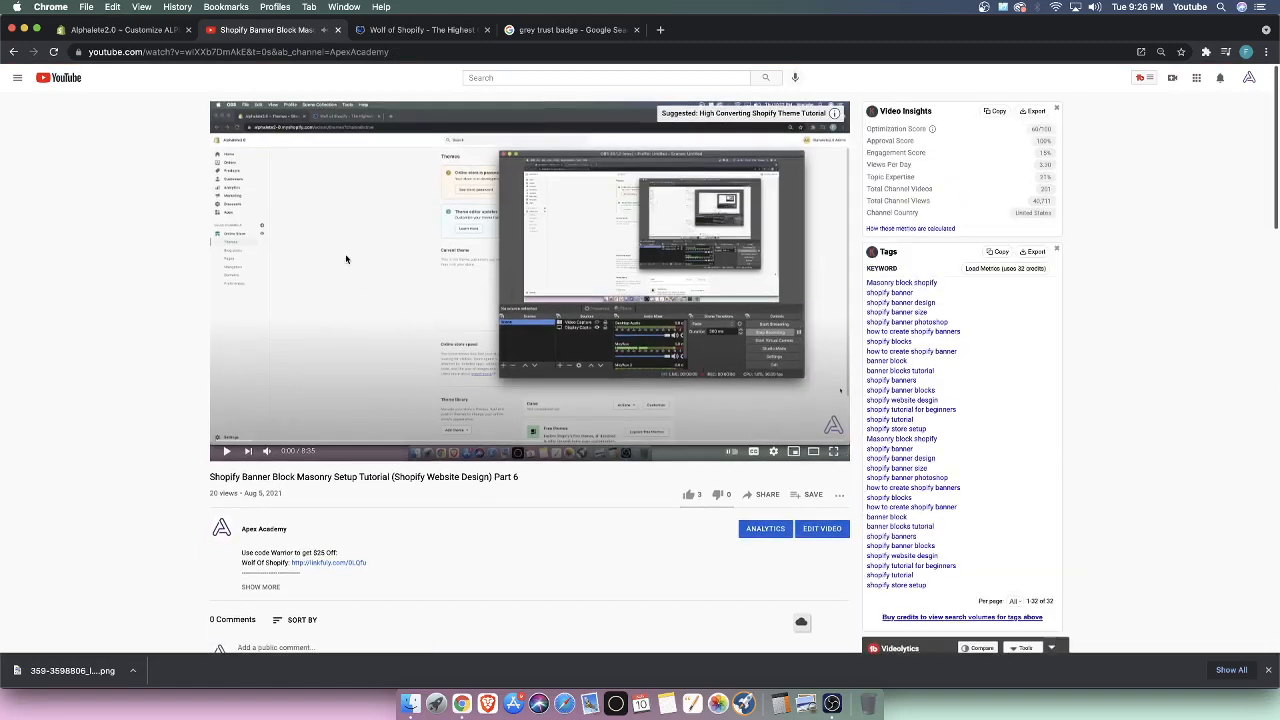
left_click(338, 30)
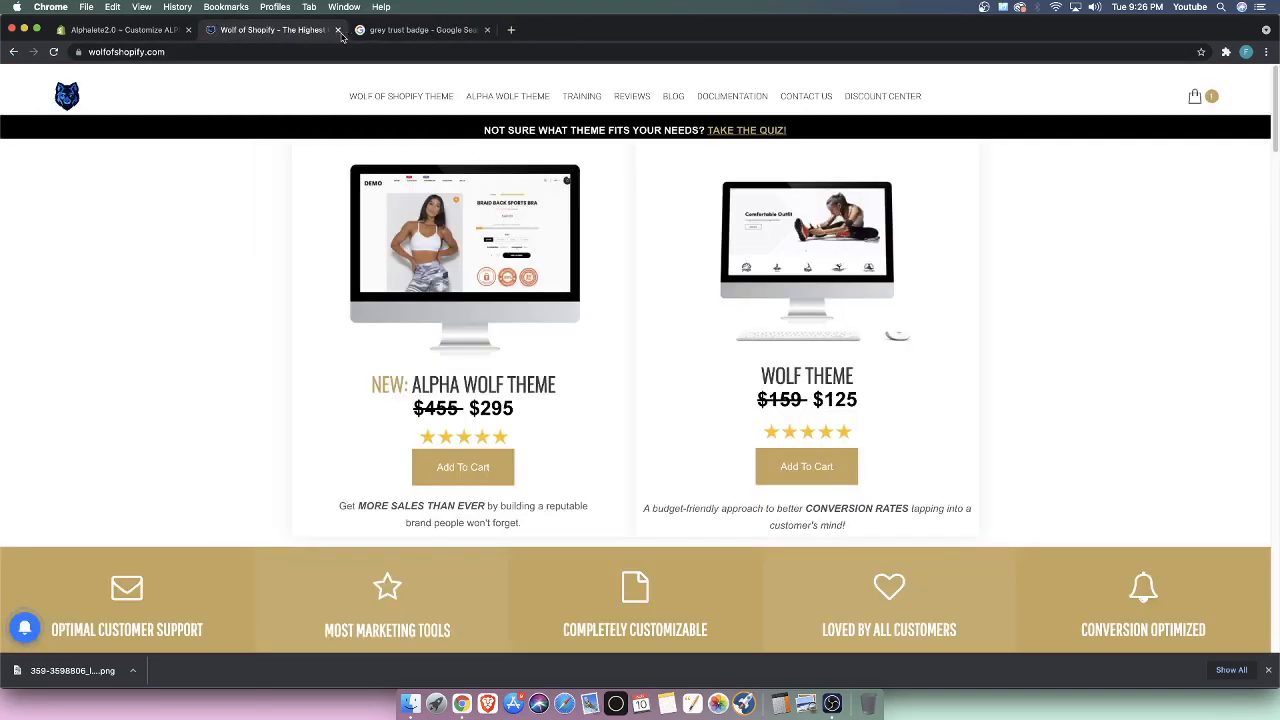
- Return to the Shopify theme editor, close the image library and review the Product Details settings down to the trust badge and product tabs
left_click(125, 30)
left_click(1254, 115)
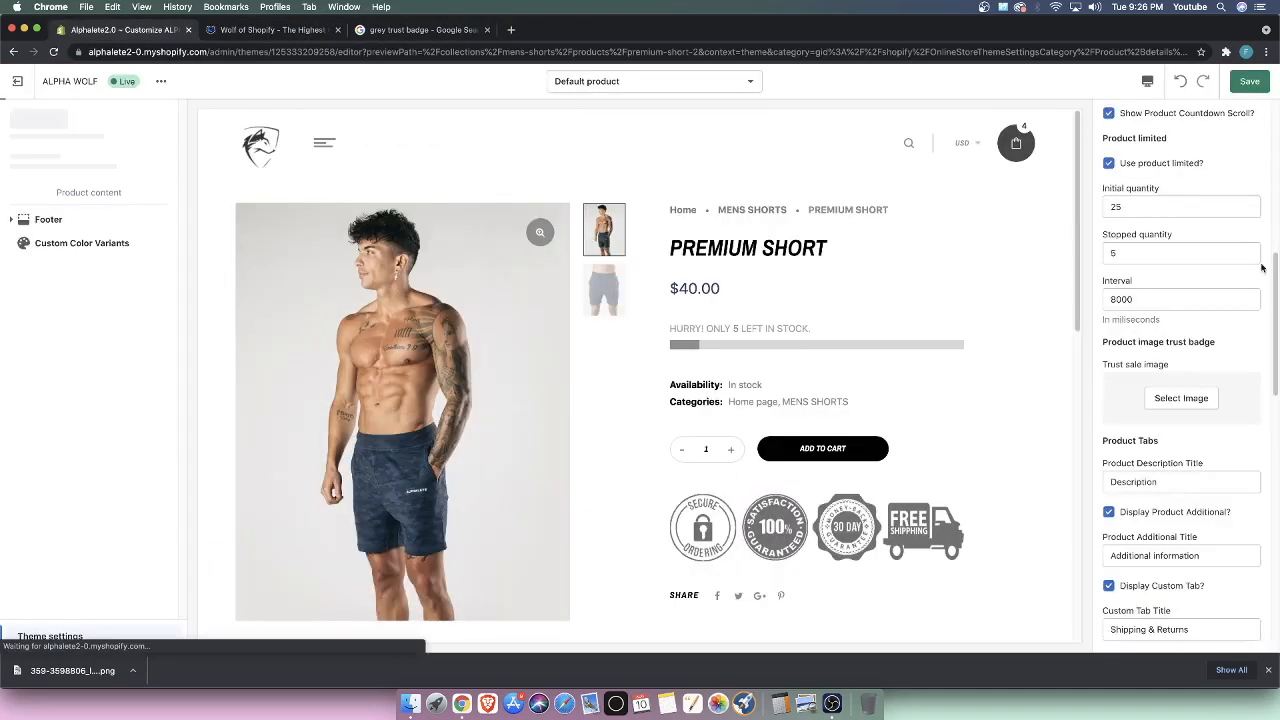
scroll(1176, 424, "up", 2)
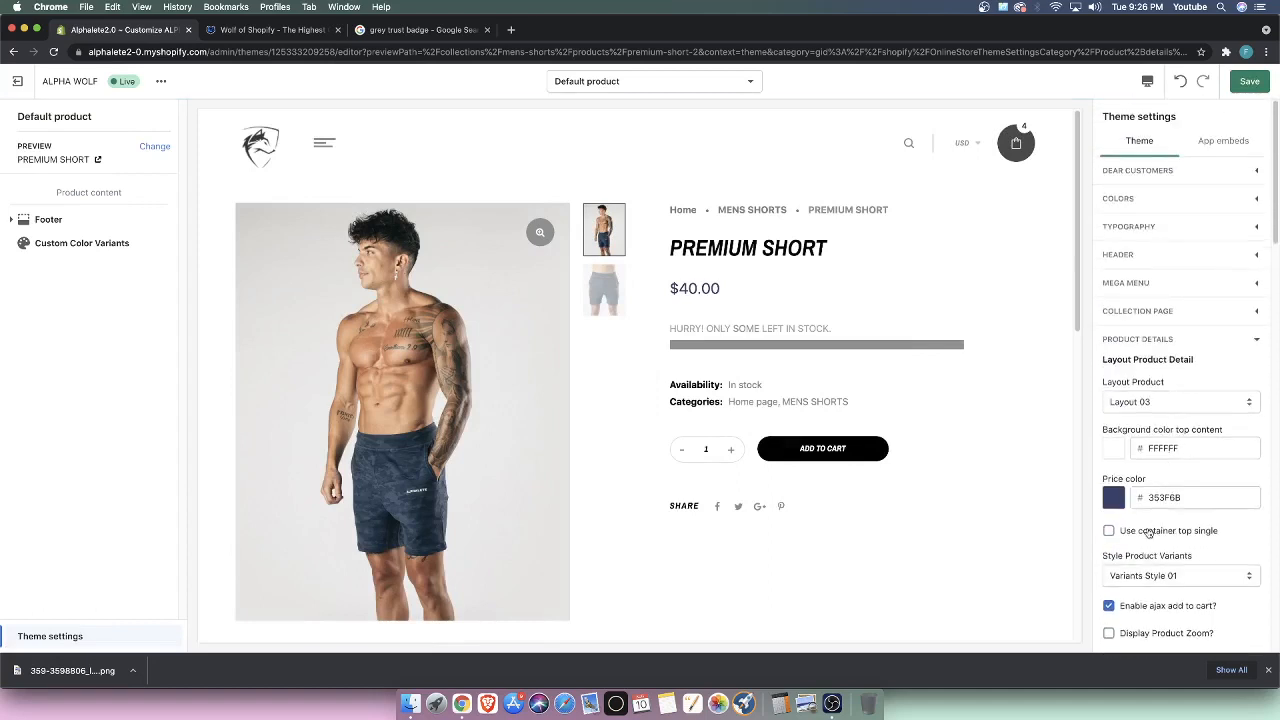
scroll(1150, 520, "down", 2)
scroll(1136, 405, "down", 2)
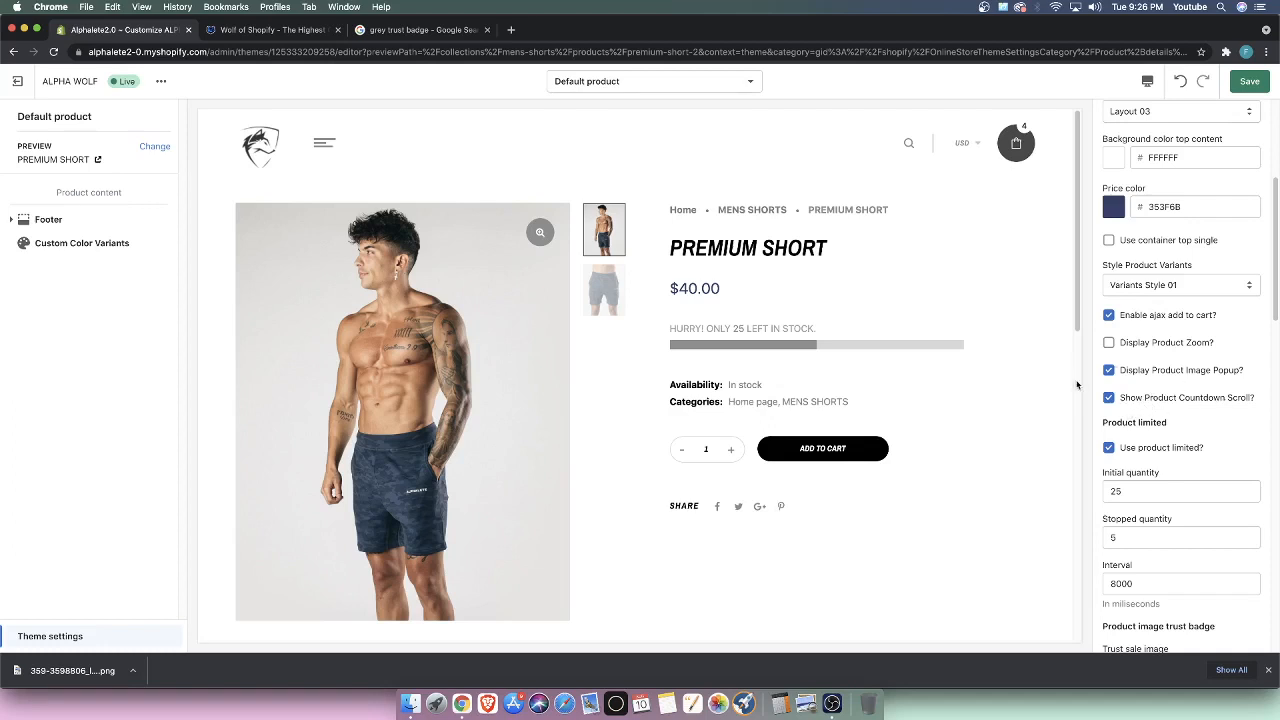
scroll(1146, 472, "down", 6)
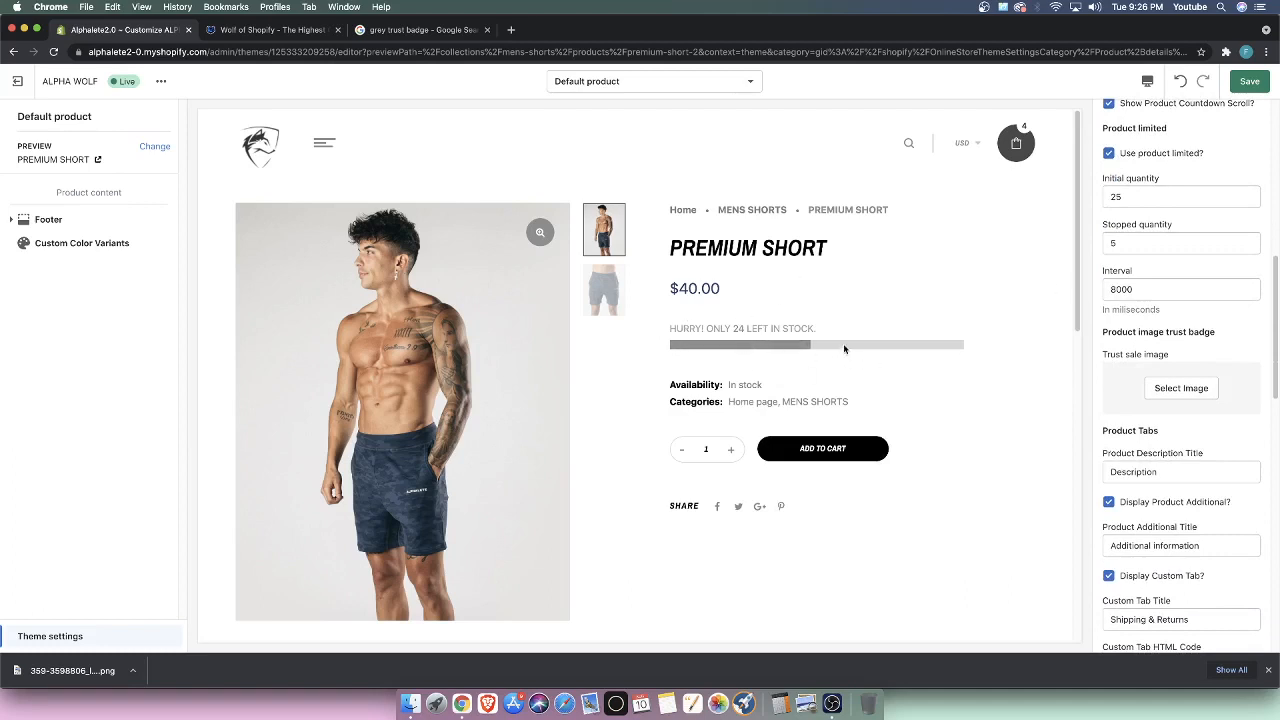
- Examine the low-stock urgency message and its progress bar below the price in the product page preview
mouse_move(842, 343)
left_mouse_down()
mouse_move(749, 334)
mouse_move(865, 334)
left_mouse_up()
left_click_drag(815, 340, 957, 345)
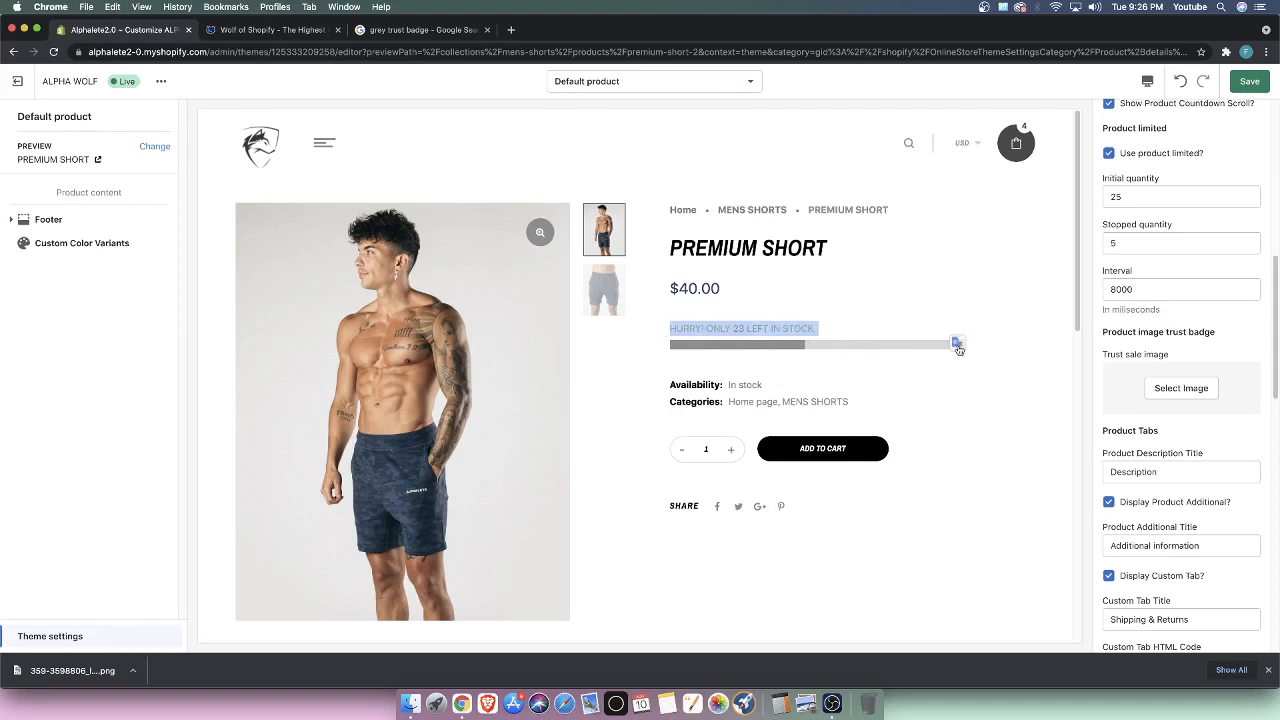
left_click(792, 341)
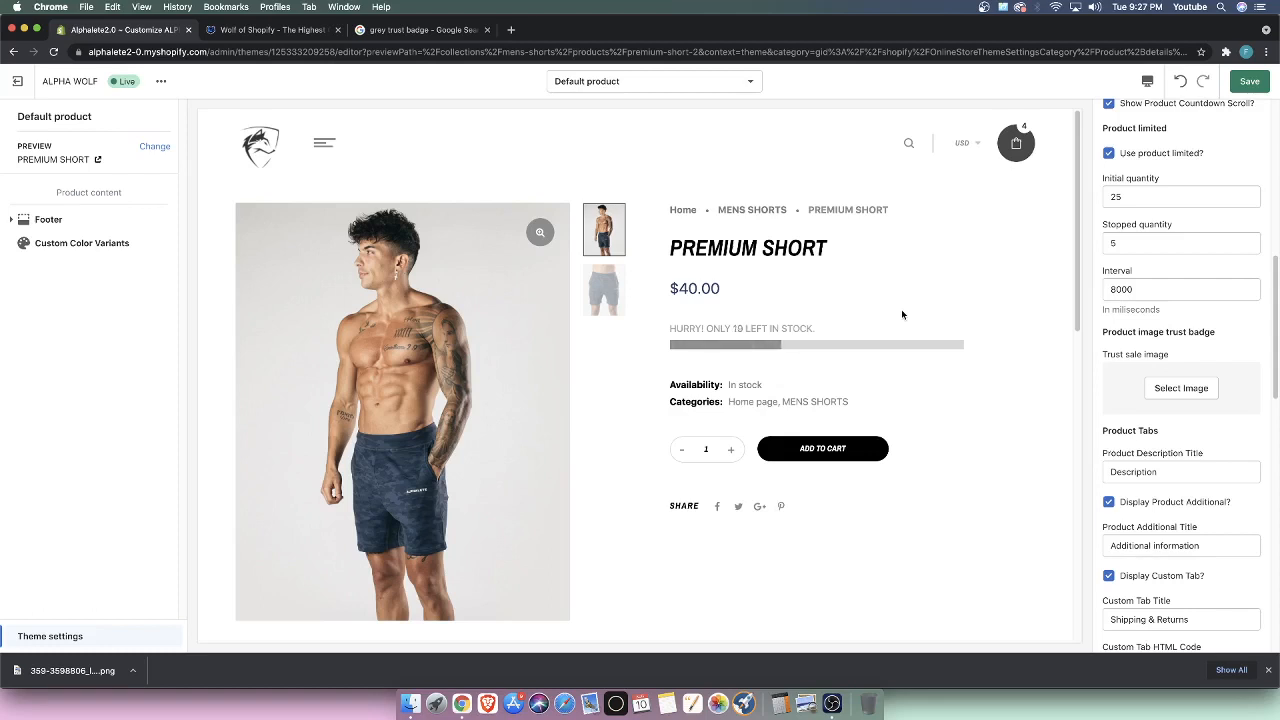
left_click_drag(815, 328, 708, 329)
left_click(765, 323)
left_click_drag(820, 332, 693, 328)
left_click(684, 332)
left_click_drag(668, 328, 857, 338)
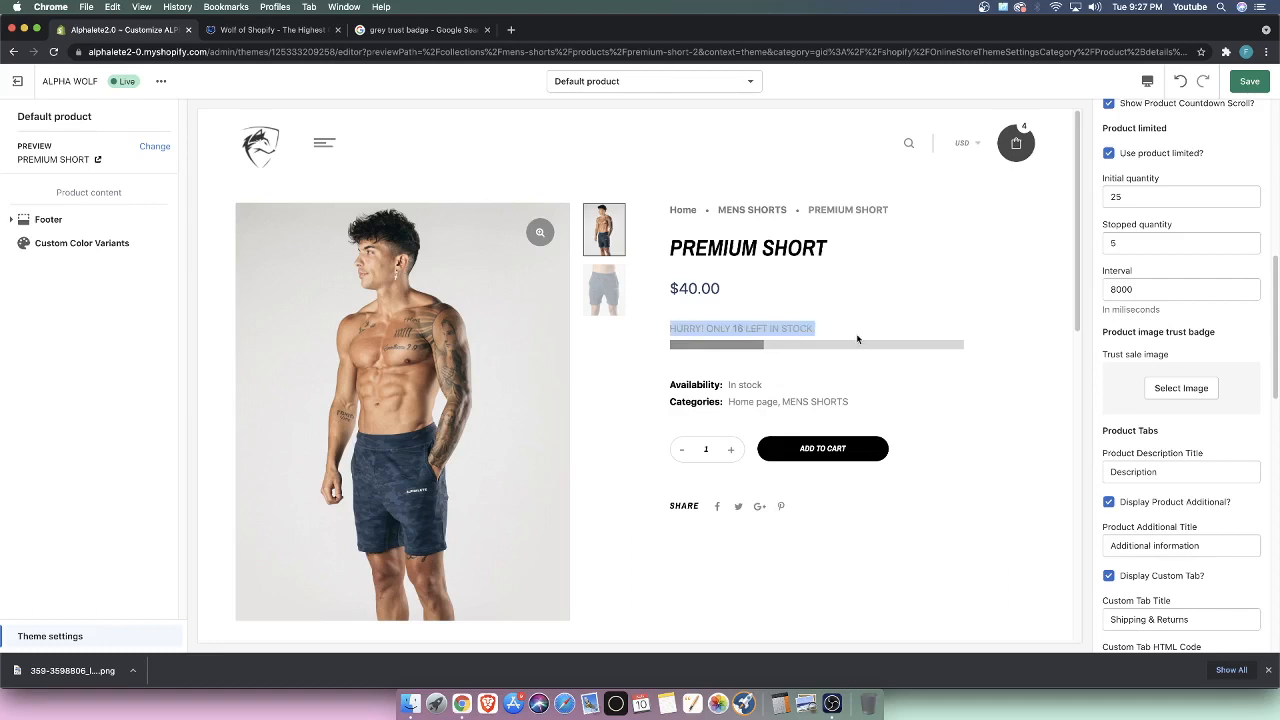
left_click(952, 308)
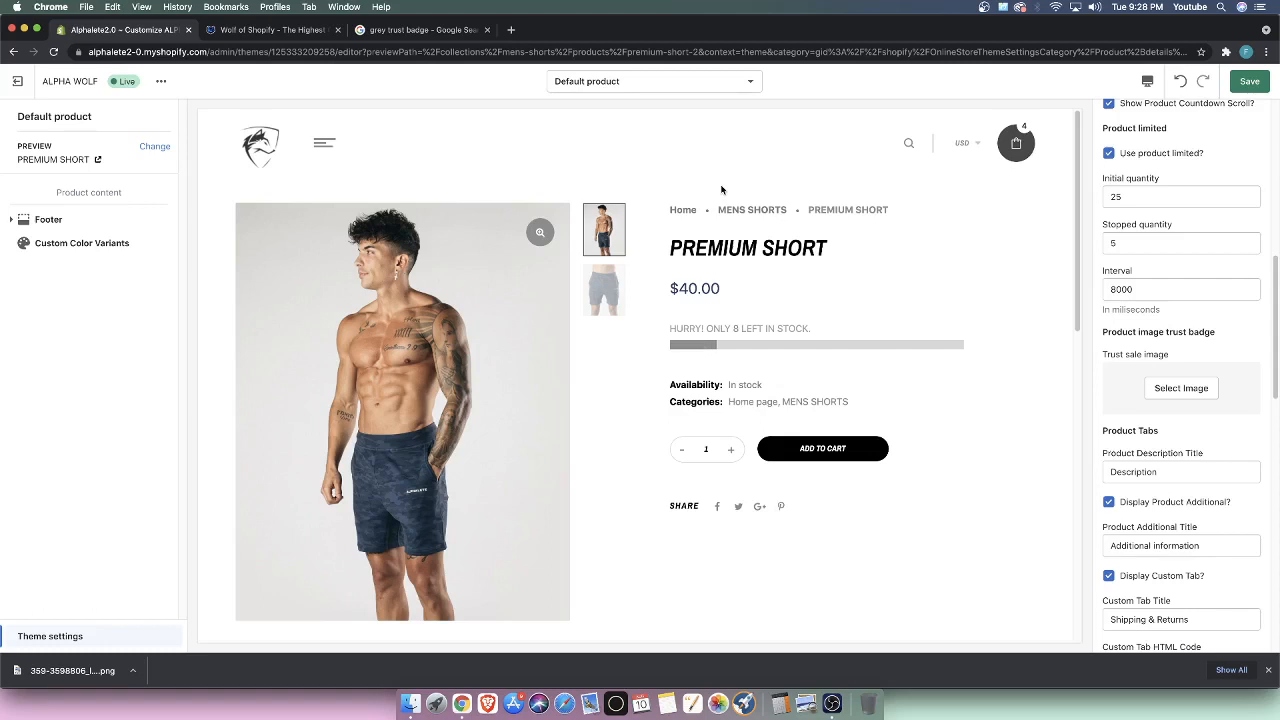
left_click_drag(731, 334, 776, 318)
left_click(831, 318)
left_click_drag(665, 332, 838, 335)
left_click(851, 334)
left_click_drag(655, 340, 820, 357)
left_click(865, 353)
left_click_drag(653, 323, 812, 353)
left_click(997, 347)
left_click_drag(775, 328, 729, 328)
left_click(737, 327)
left_click_drag(676, 328, 841, 333)
left_click(816, 332)
- Set the trust sale image to the grey trust badges picture from the image library
scroll(826, 389, "down", 1)
scroll(700, 430, "down", 2)
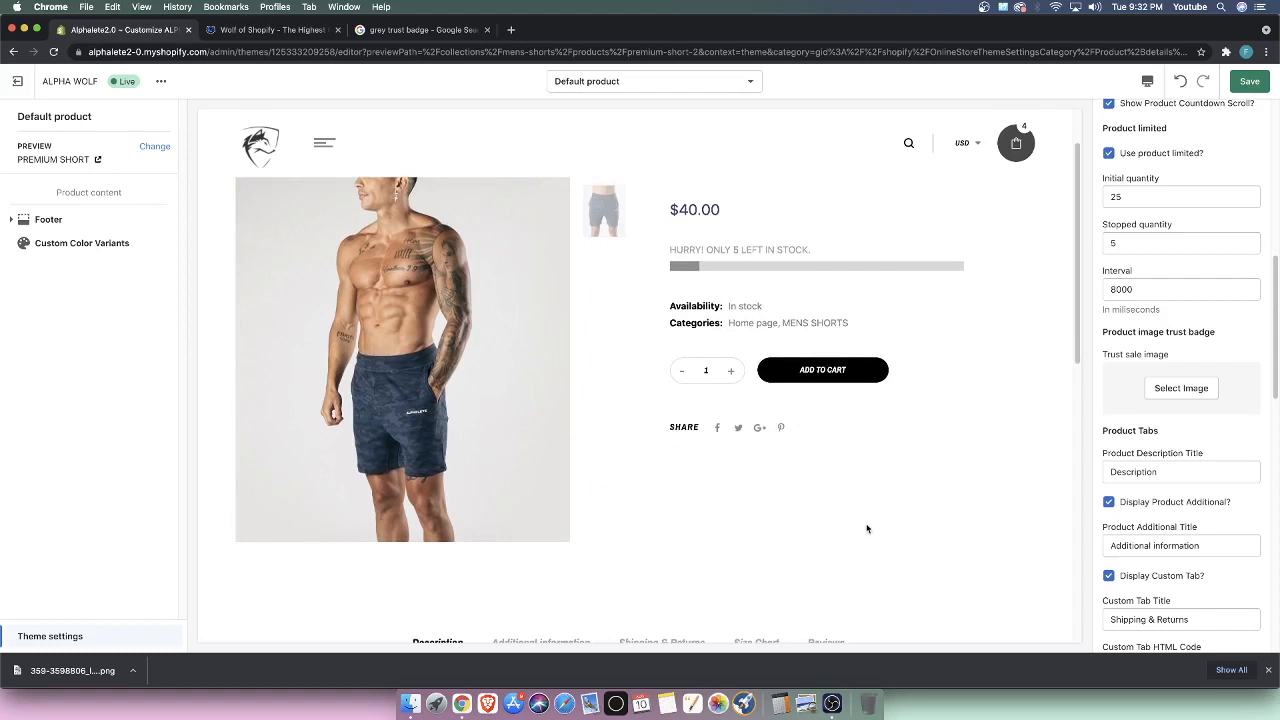
left_click(1181, 388)
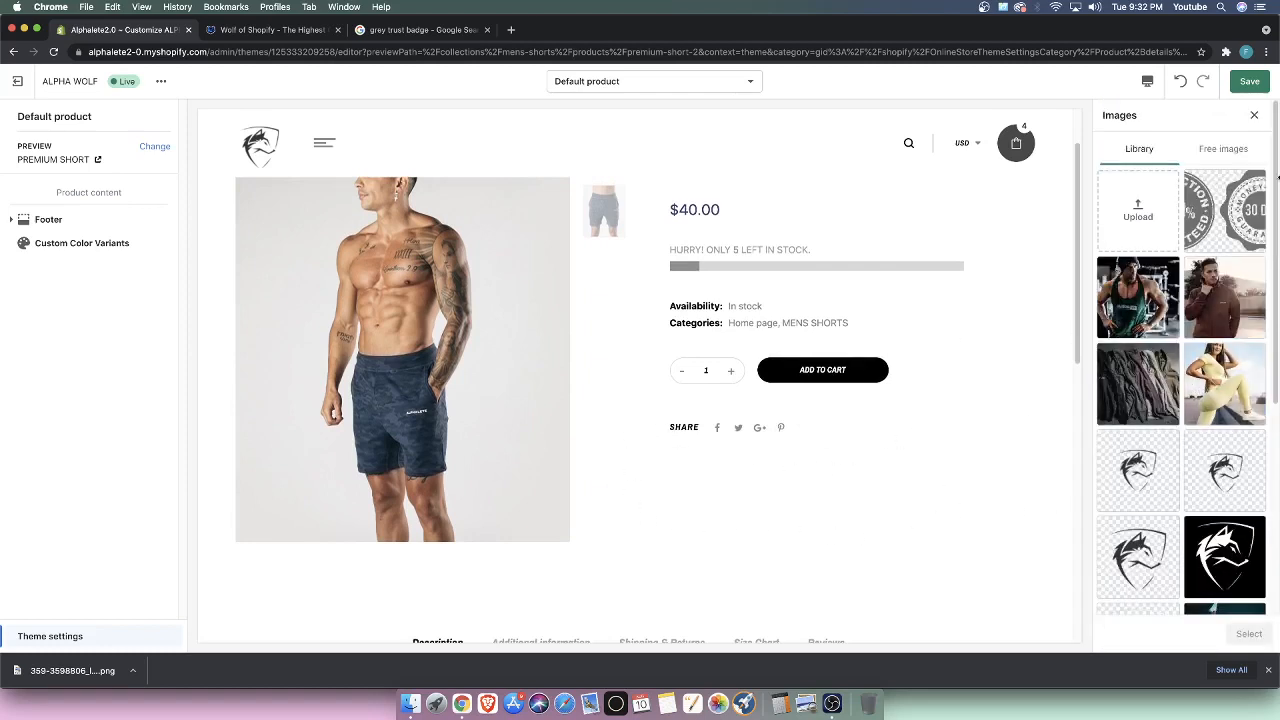
left_click(1225, 210)
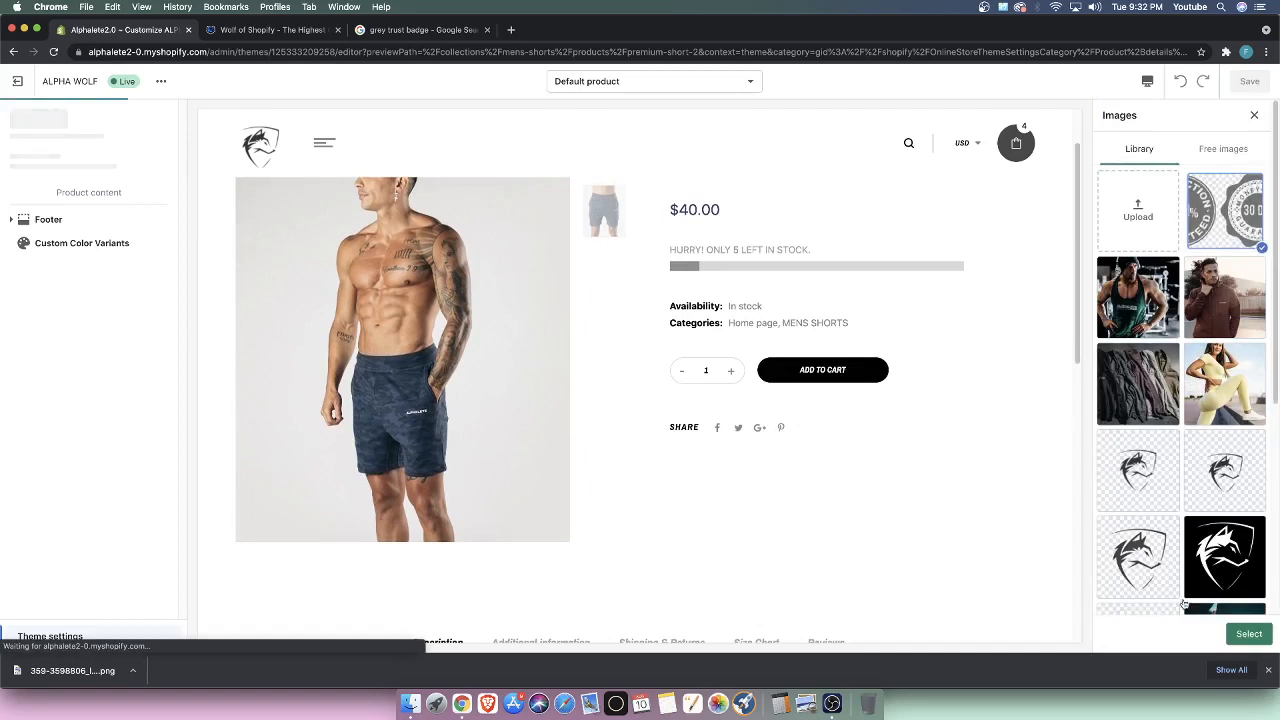
left_click(1249, 633)
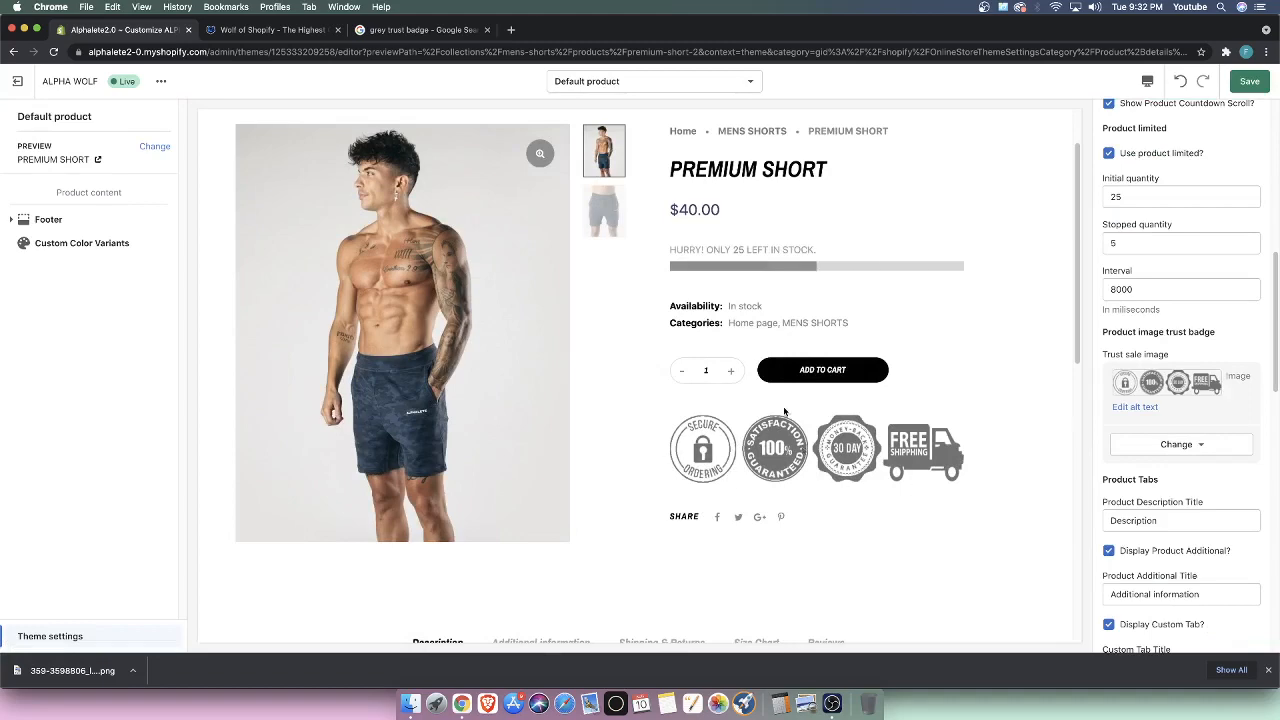
- View the "grey trust badge" Google image results and return to the theme editor's product preview
left_click(425, 29)
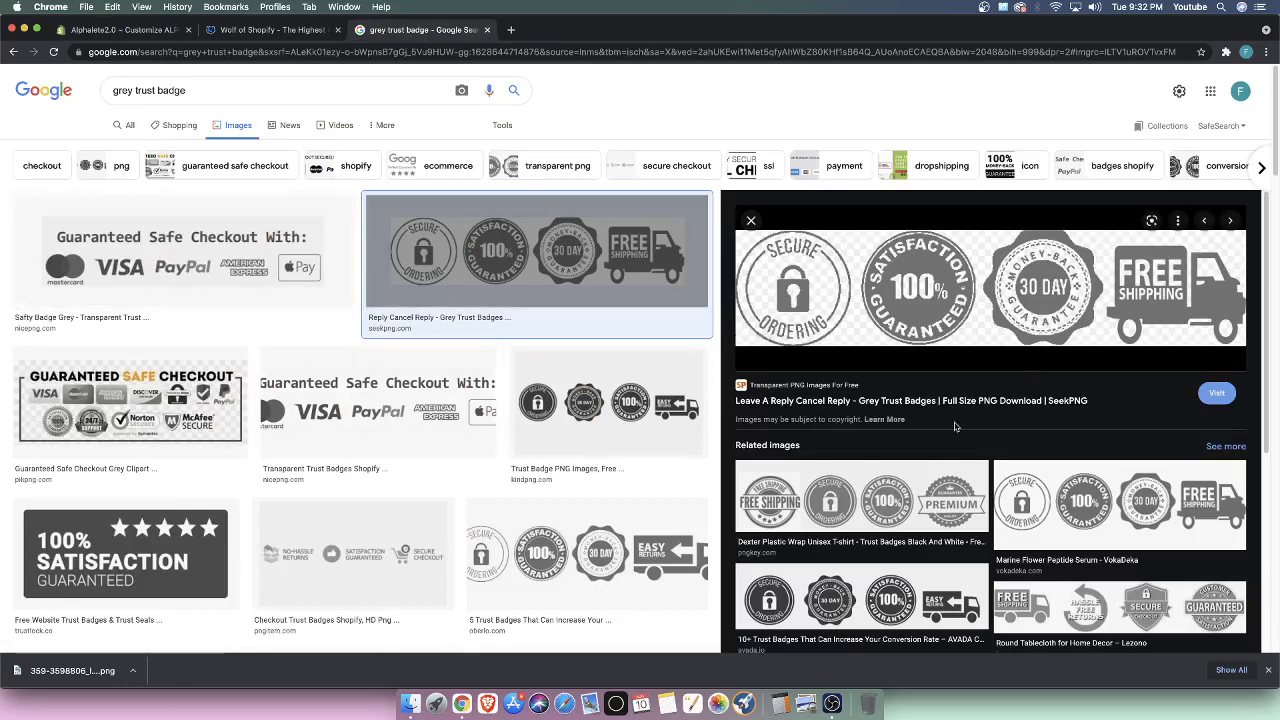
left_click(110, 29)
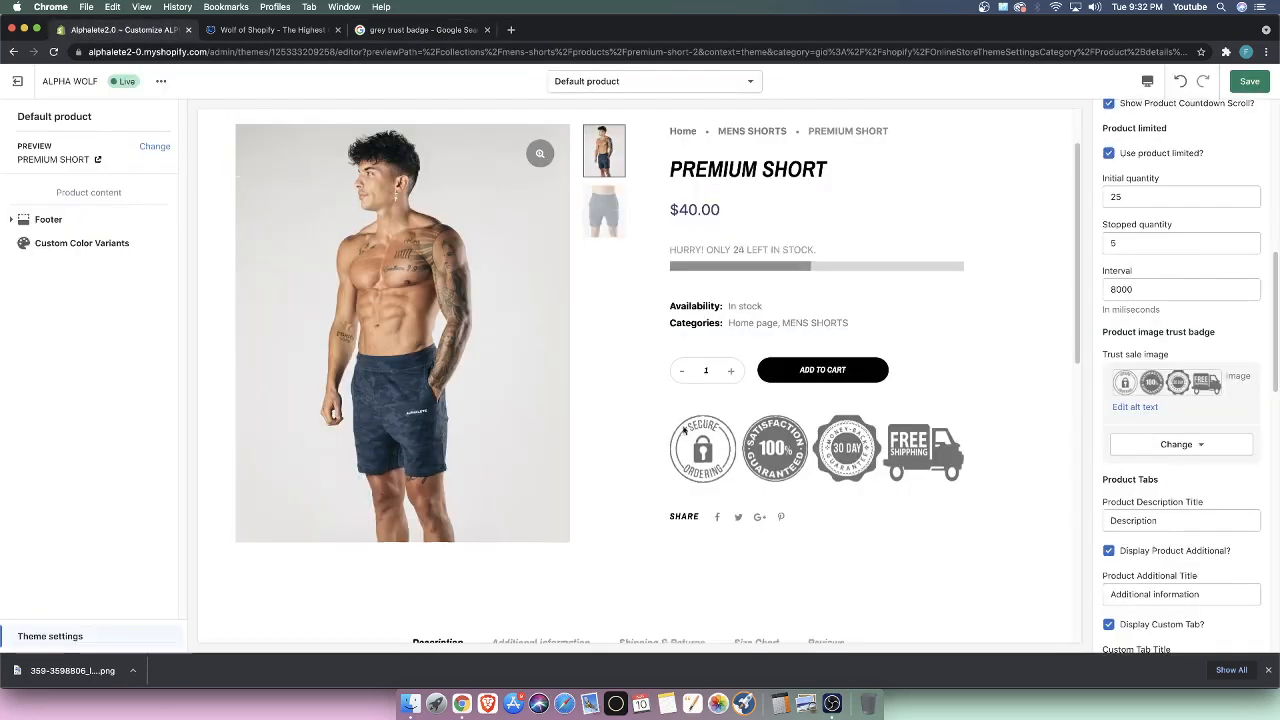
scroll(643, 403, "down", 3)
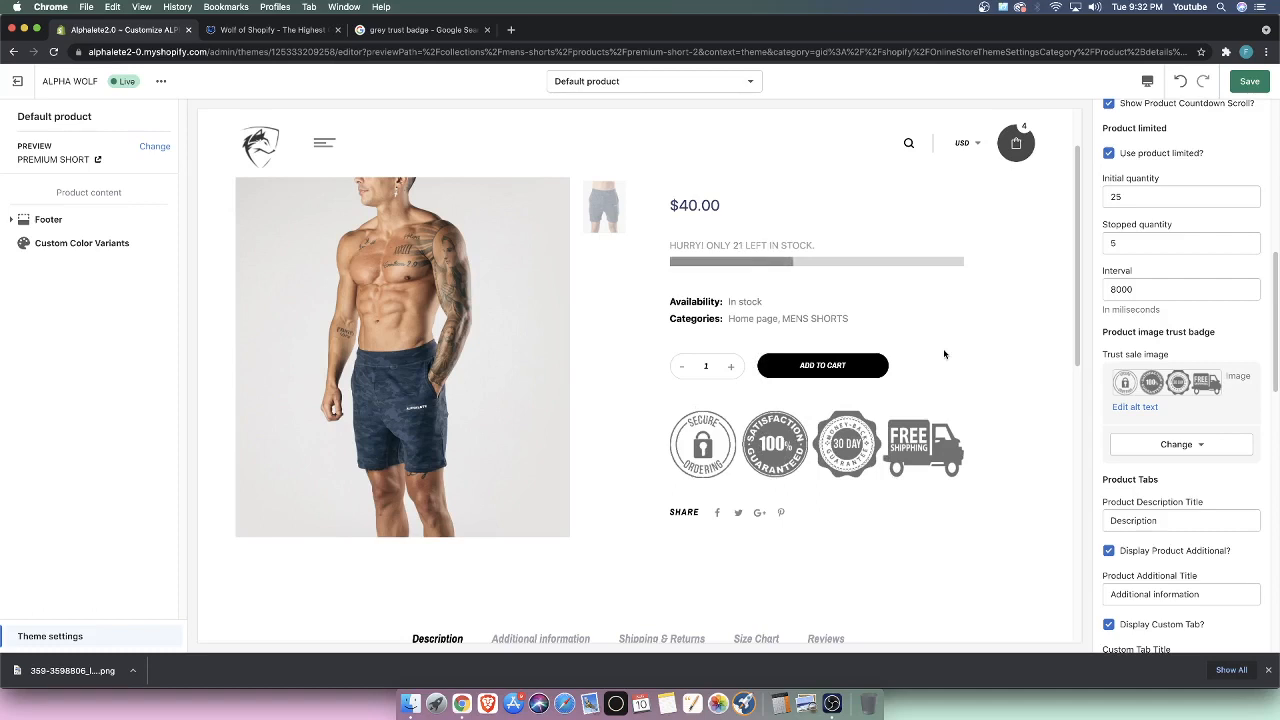
- Examine the Product image trust badge setting and the previewed badges, and compare them with the source image in Google Images
mouse_move(1215, 331)
left_mouse_down()
mouse_move(1160, 331)
mouse_move(1220, 335)
left_mouse_up()
left_click(1158, 330)
left_click(1223, 336)
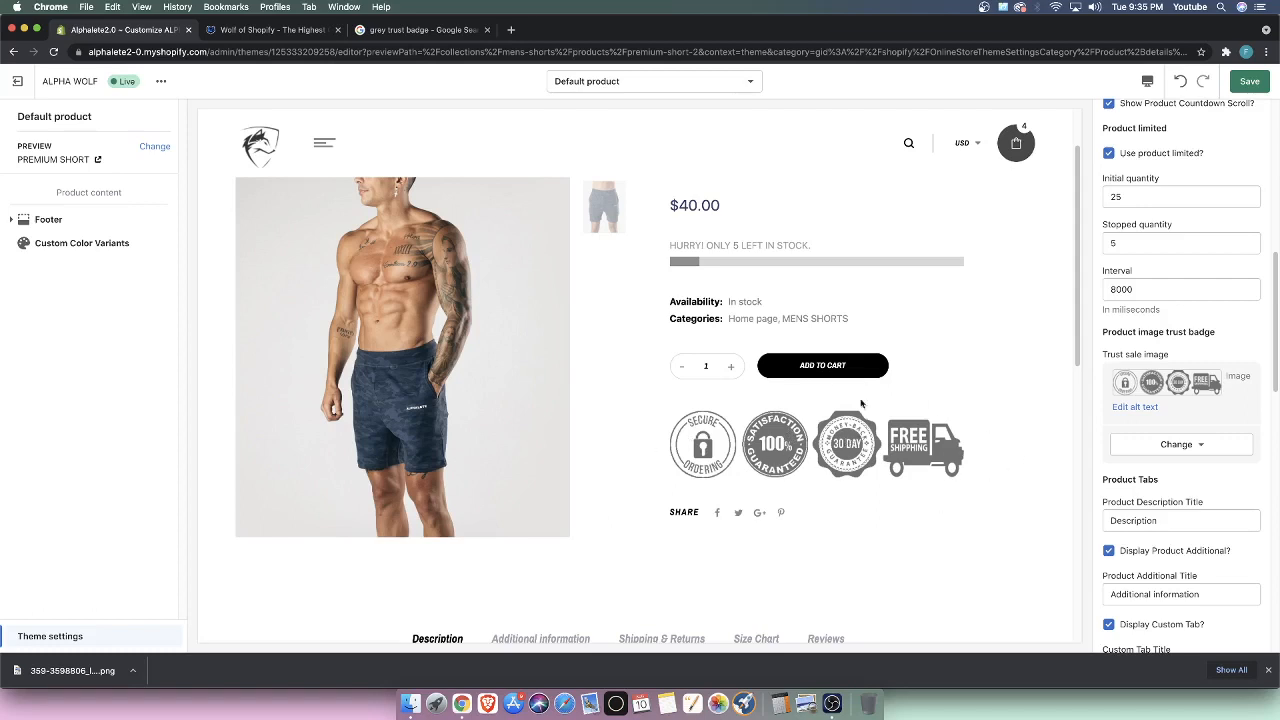
mouse_move(838, 428)
left_mouse_down()
mouse_move(786, 414)
mouse_move(853, 451)
mouse_move(825, 423)
left_mouse_up()
left_click(395, 31)
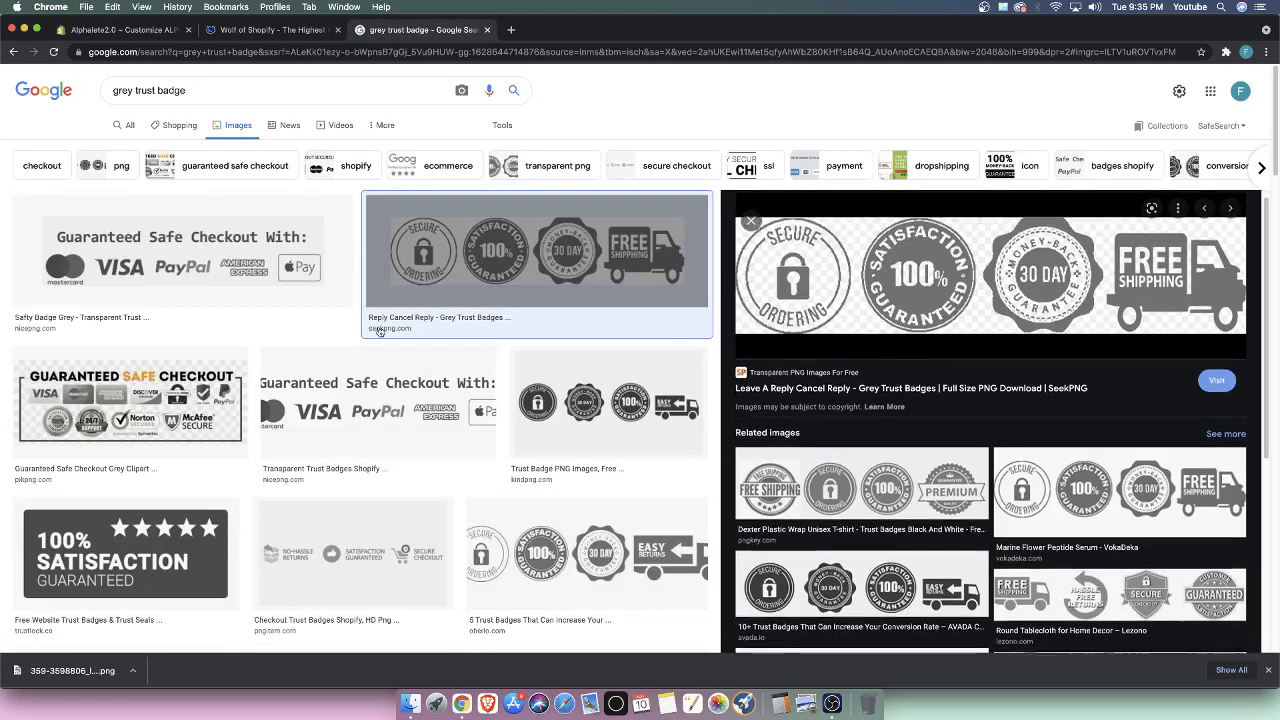
left_click(142, 30)
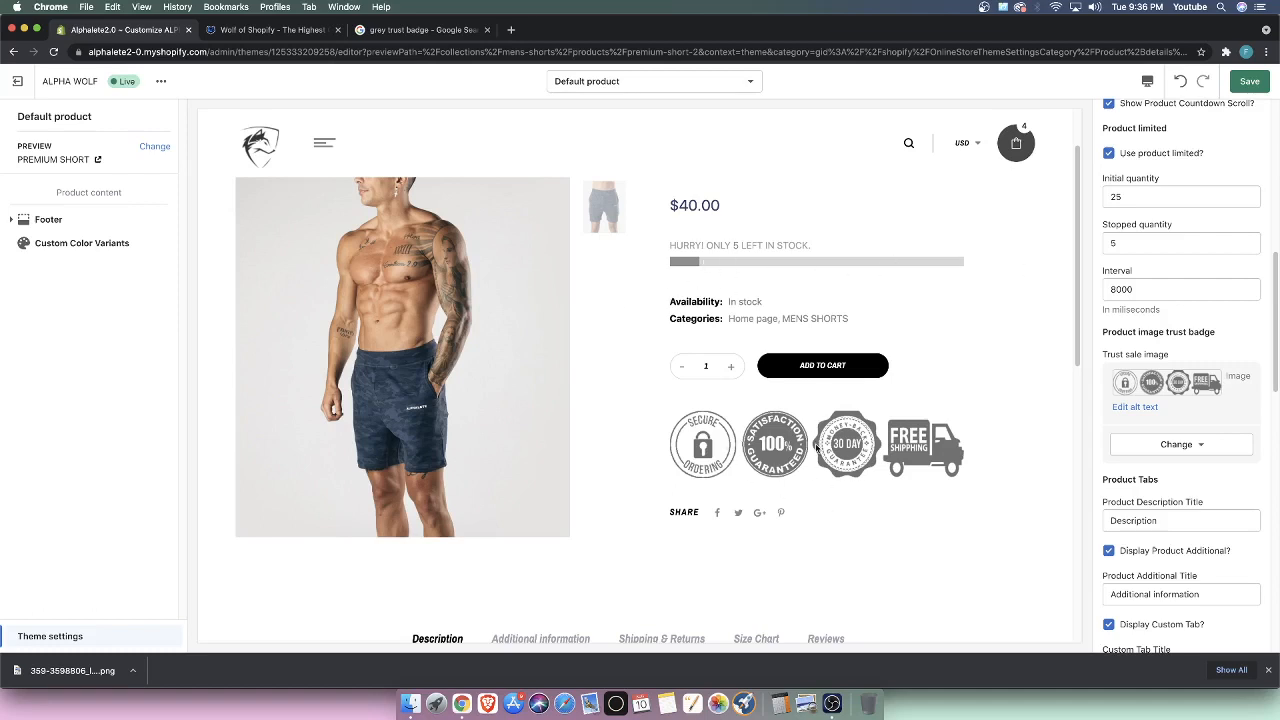
- Review the trust badges in the product page preview and the Product Tabs settings for titles, custom tab and size chart
scroll(818, 450, "down", 3)
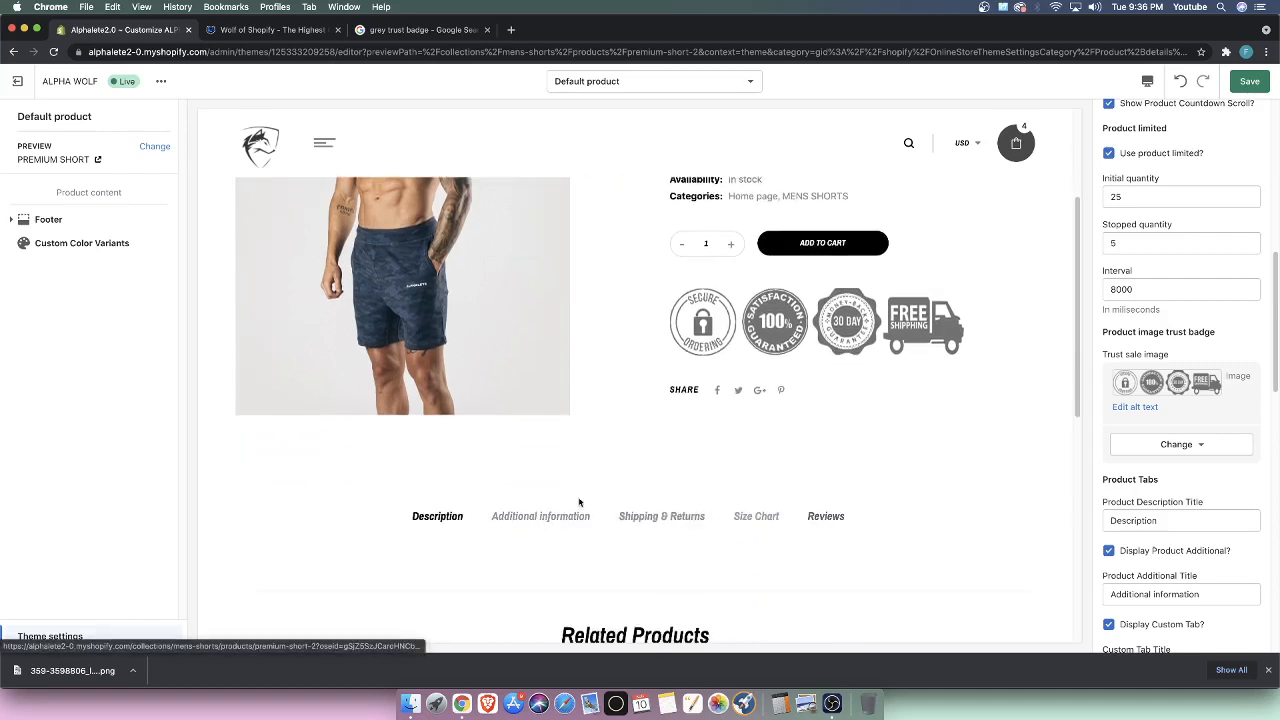
scroll(800, 443, "up", 5)
scroll(803, 366, "down", 2)
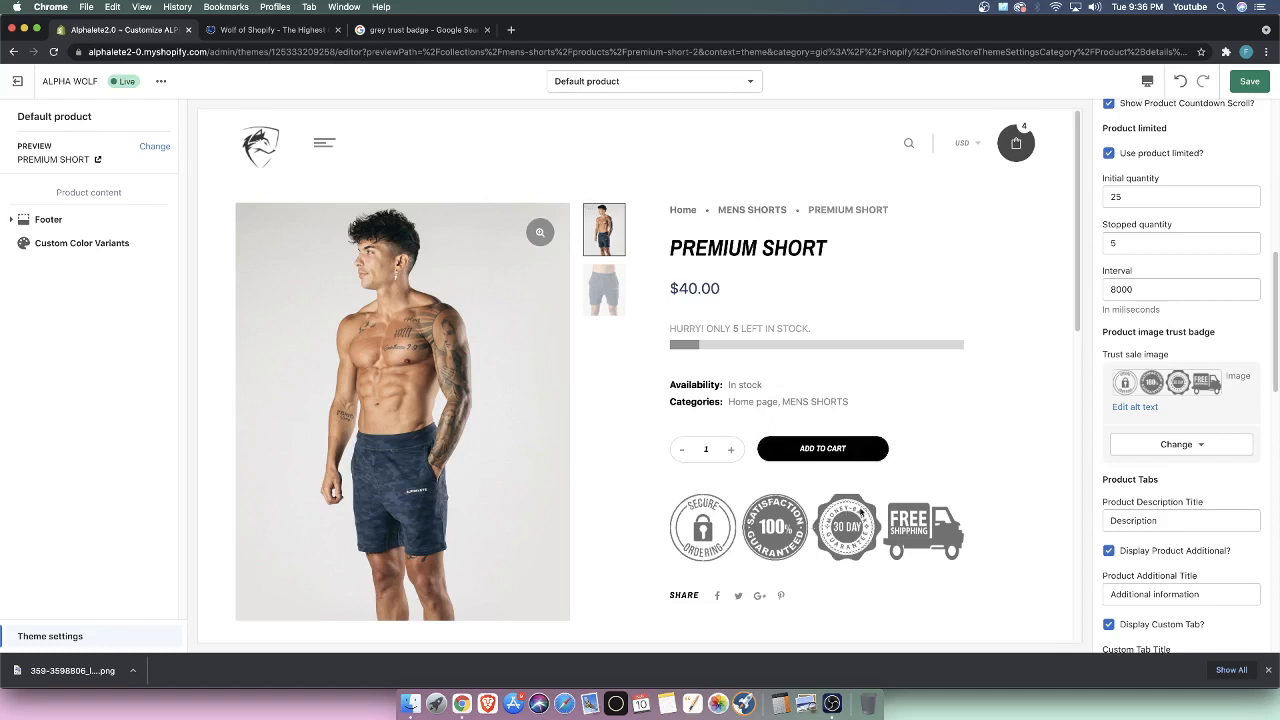
left_click_drag(862, 512, 680, 515)
scroll(1148, 345, "down", 5)
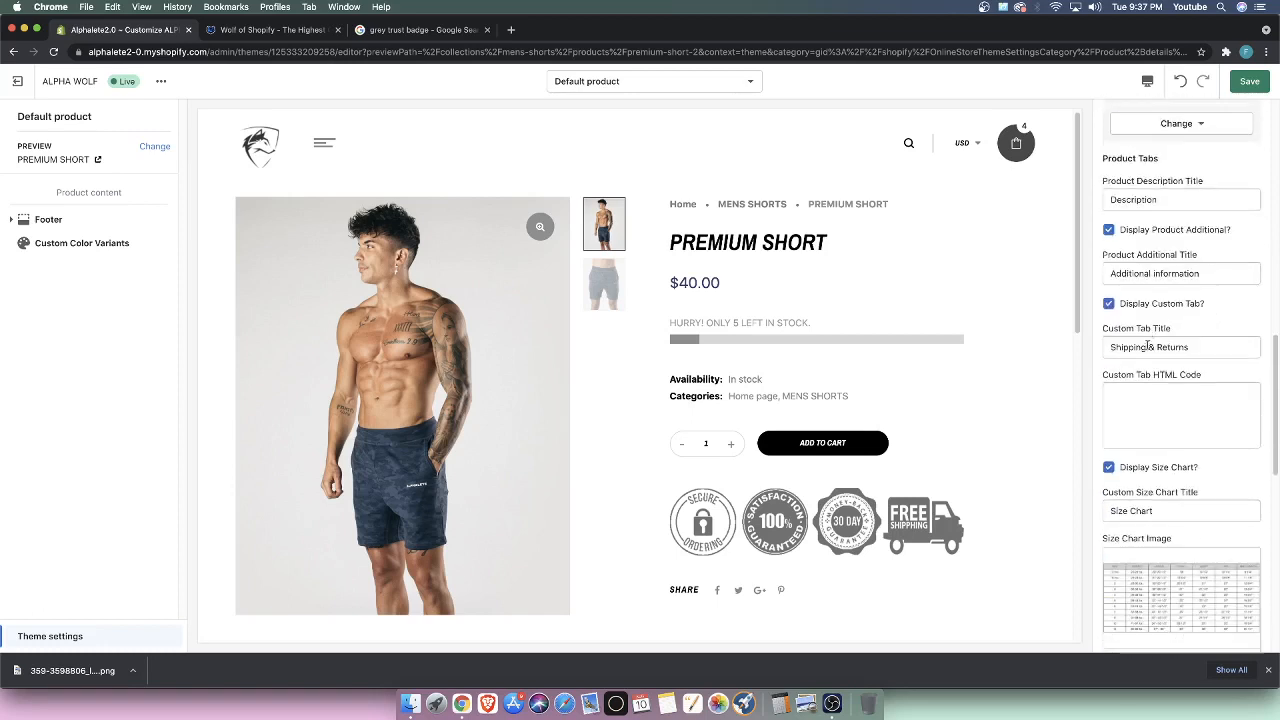
- Compare the description, additional information and custom tab title settings with the previewed product tabs, opening the Shipping & Returns tab
left_click_drag(1108, 180, 1230, 181)
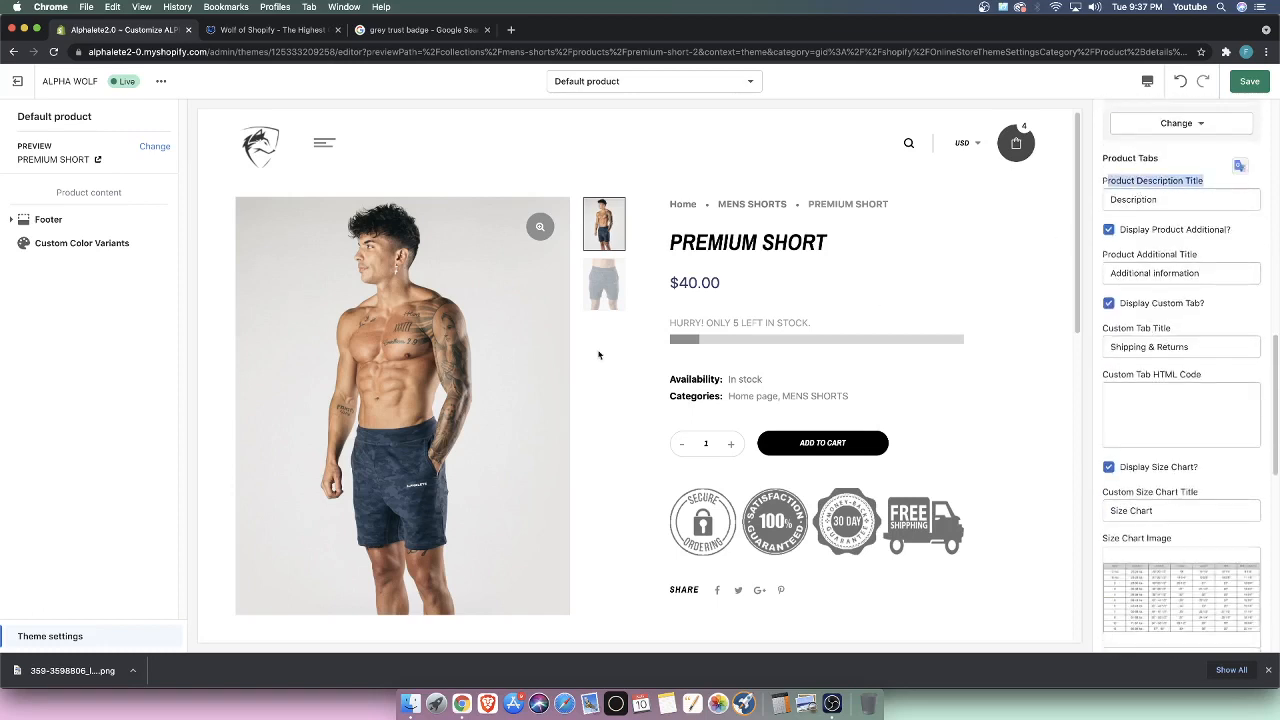
scroll(590, 358, "down", 3)
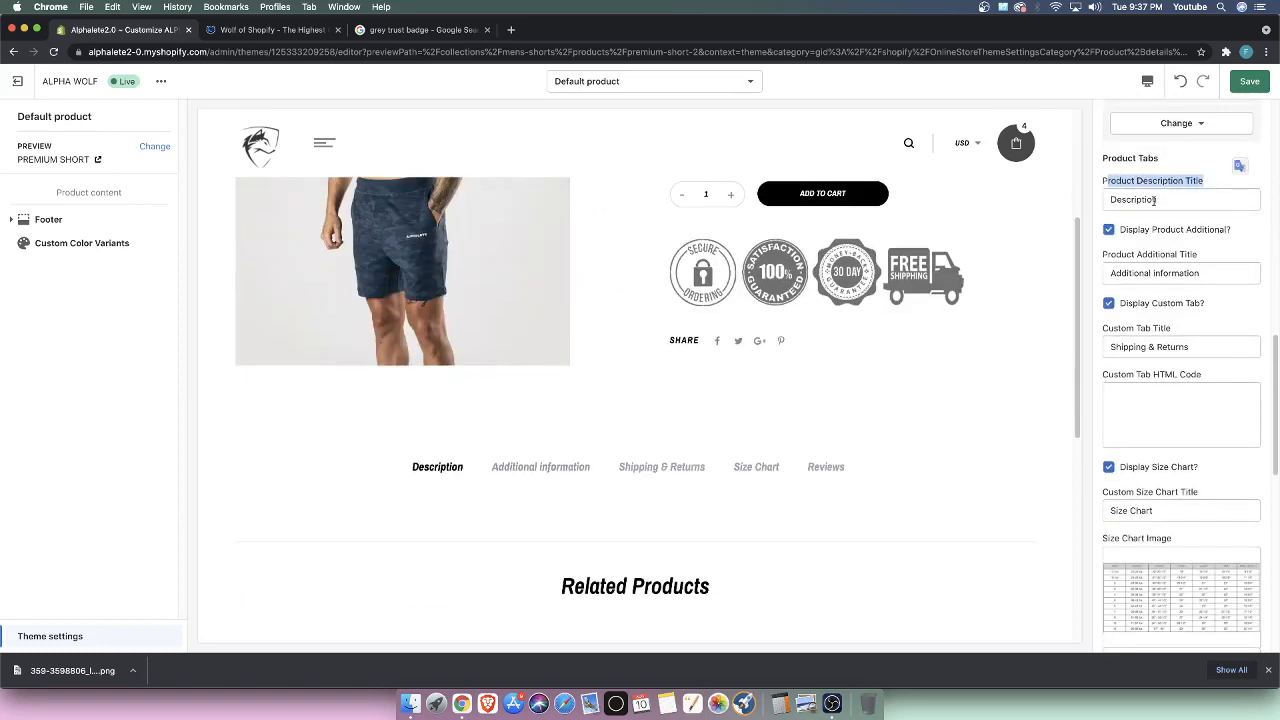
left_click_drag(1101, 254, 1202, 256)
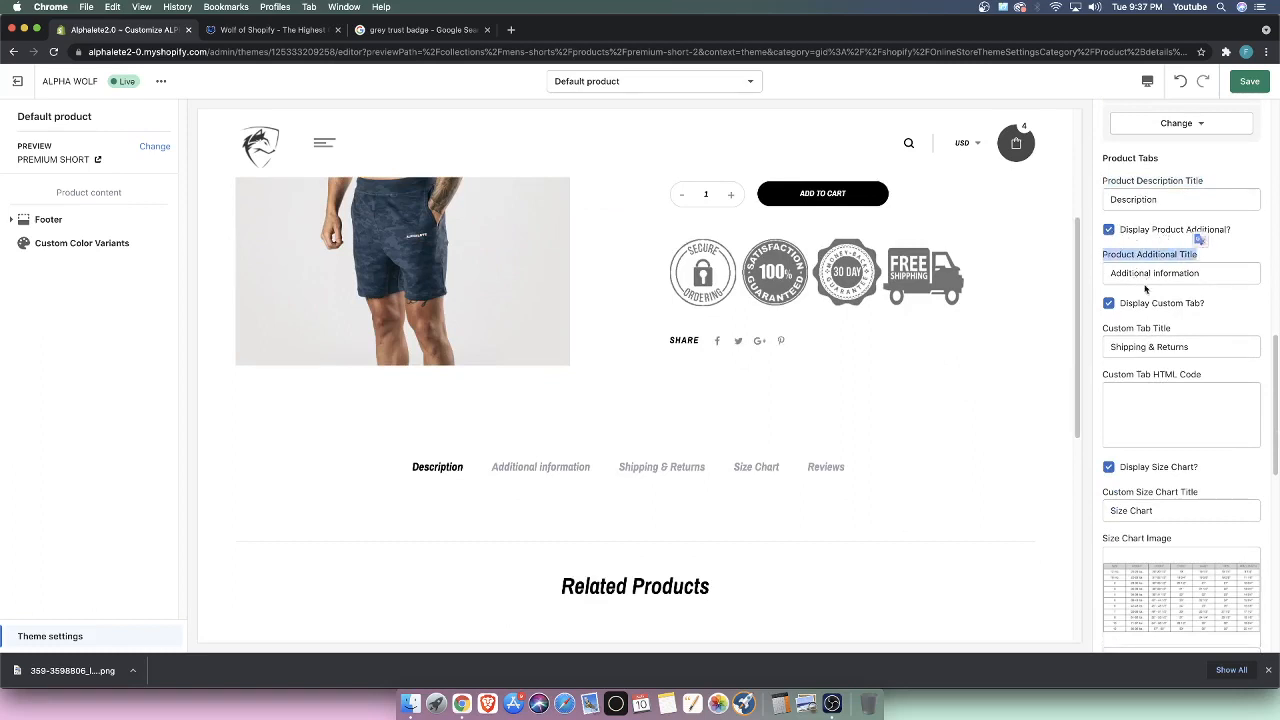
scroll(1135, 300, "down", 1)
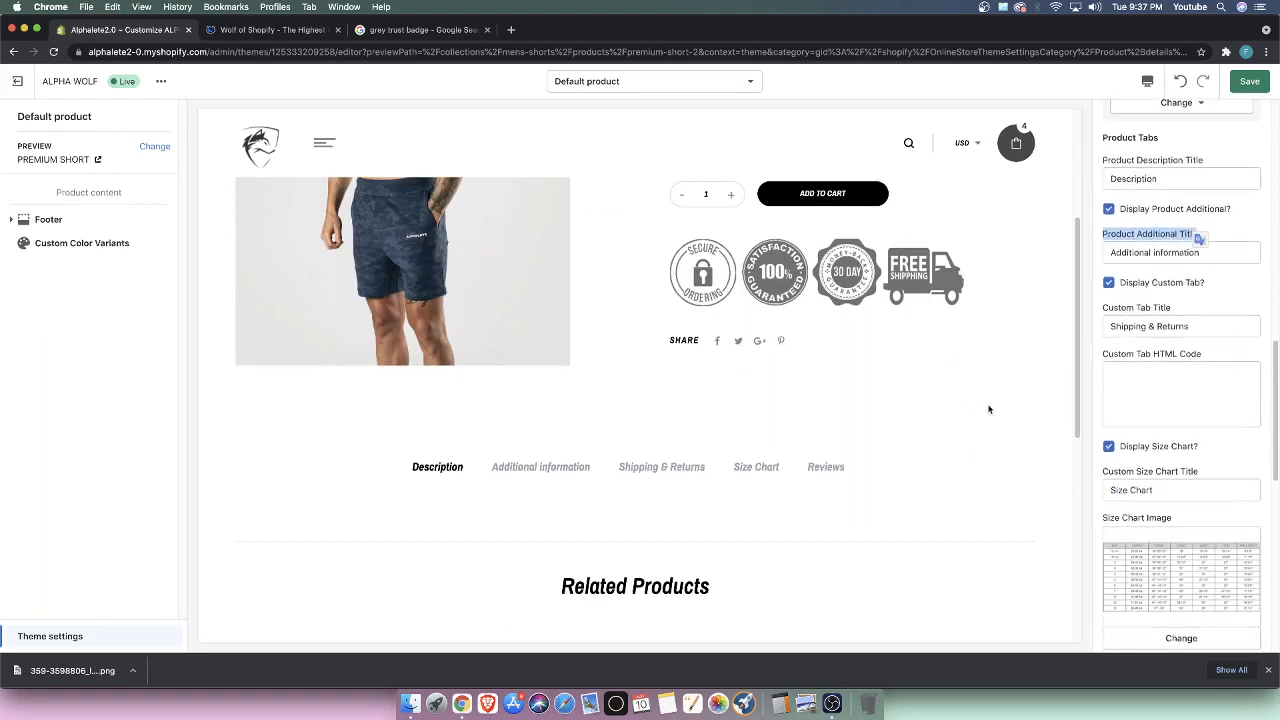
left_click_drag(1120, 302, 1184, 312)
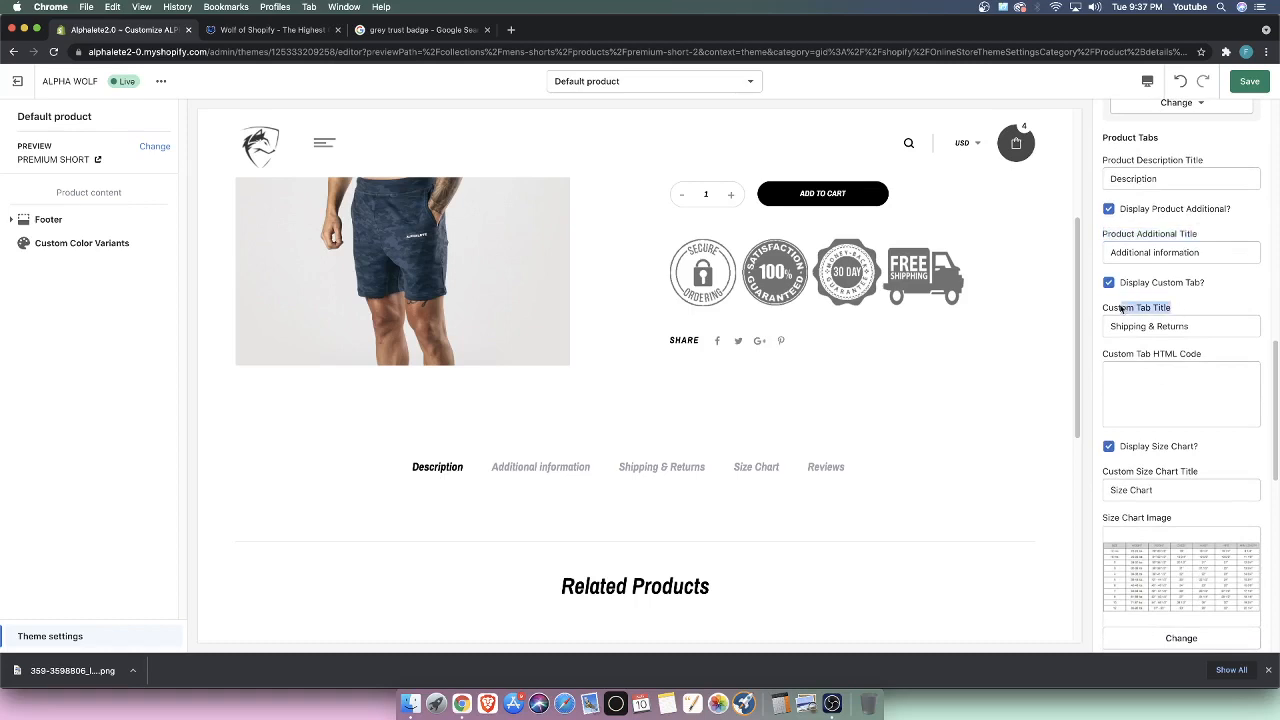
left_click(662, 470)
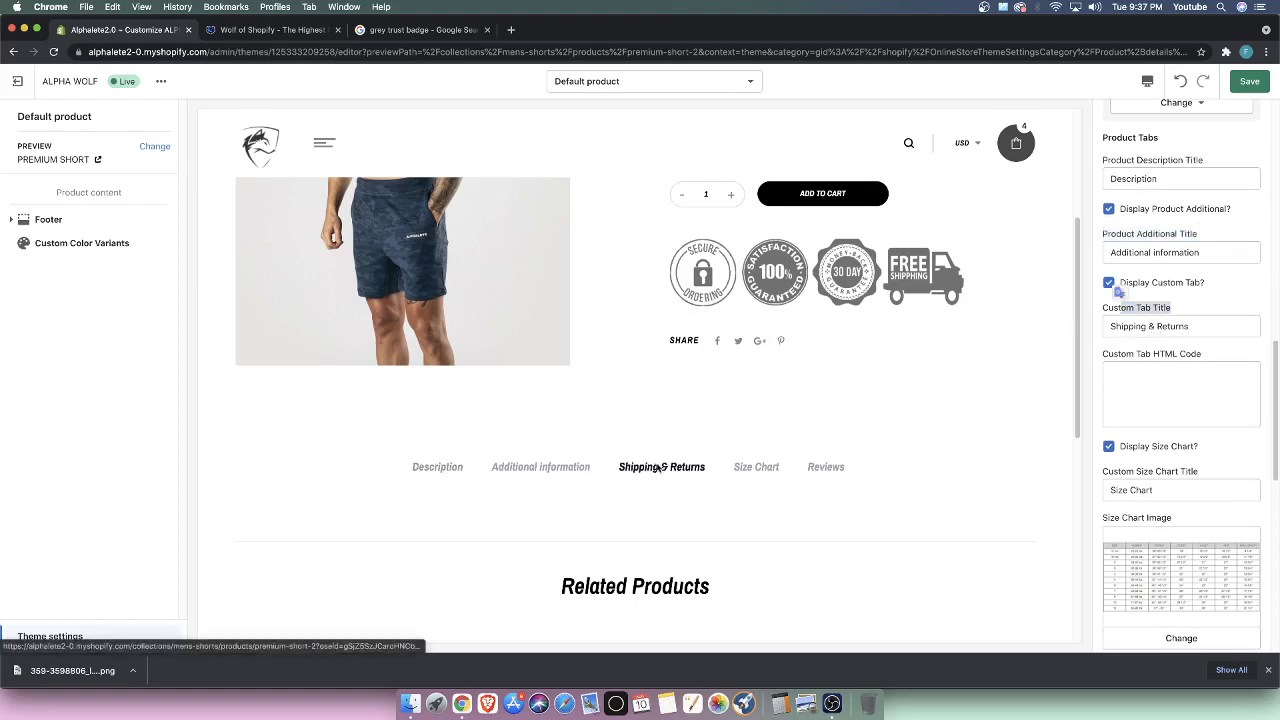
left_click(1135, 375)
scroll(1110, 440, "down", 1)
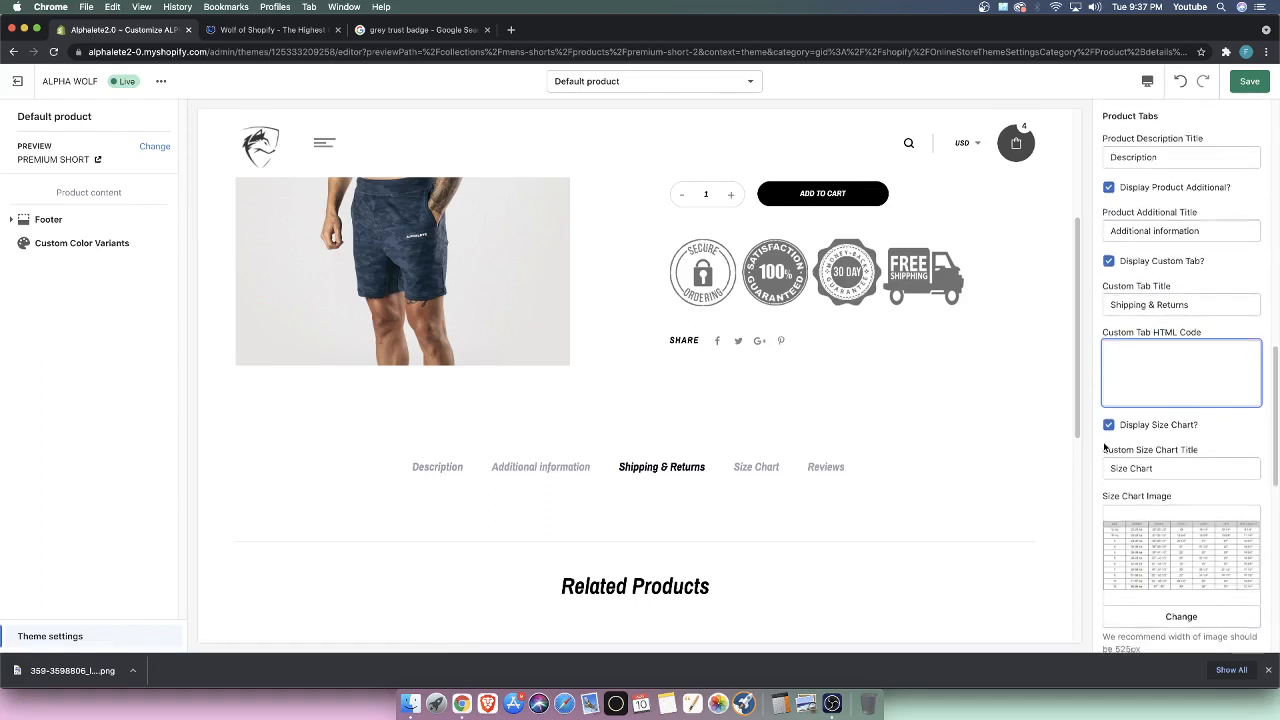
- Examine the size chart and product reviews settings and view the Size Chart and Reviews tabs in the product preview
scroll(1108, 440, "down", 5)
left_click_drag(1127, 220, 1272, 448)
left_click(1259, 465)
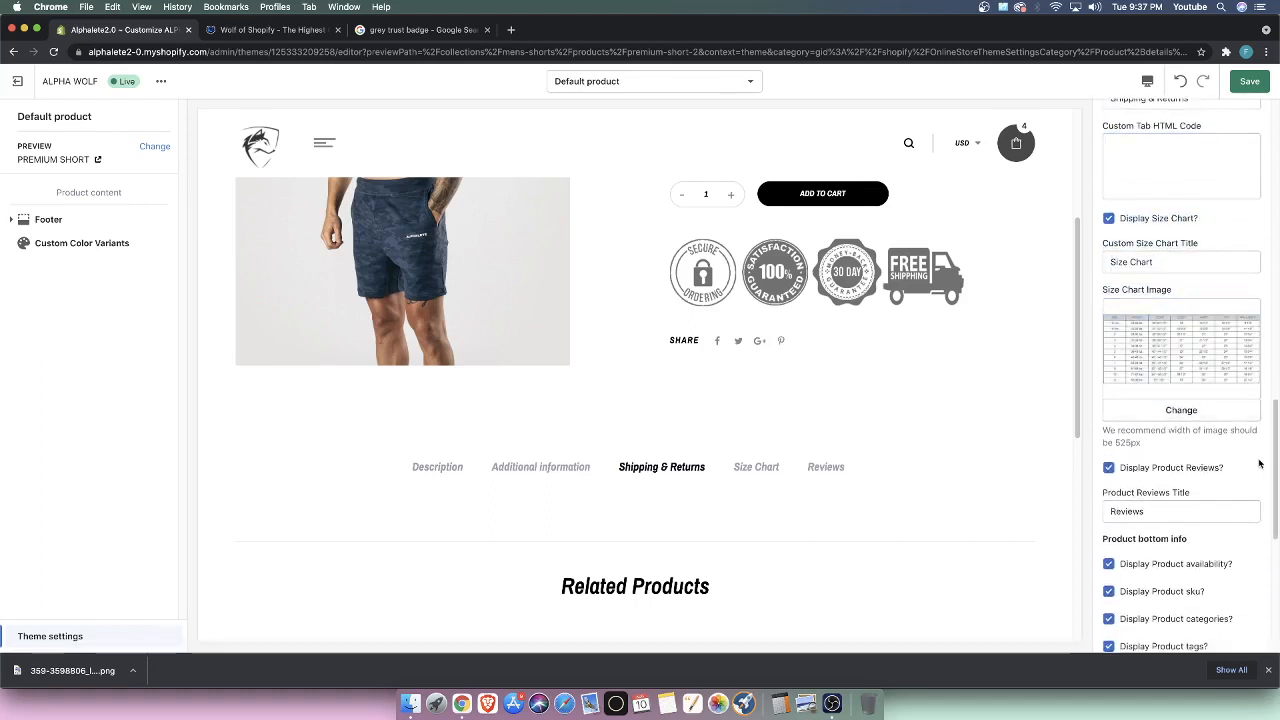
left_click(765, 468)
scroll(680, 537, "down", 2)
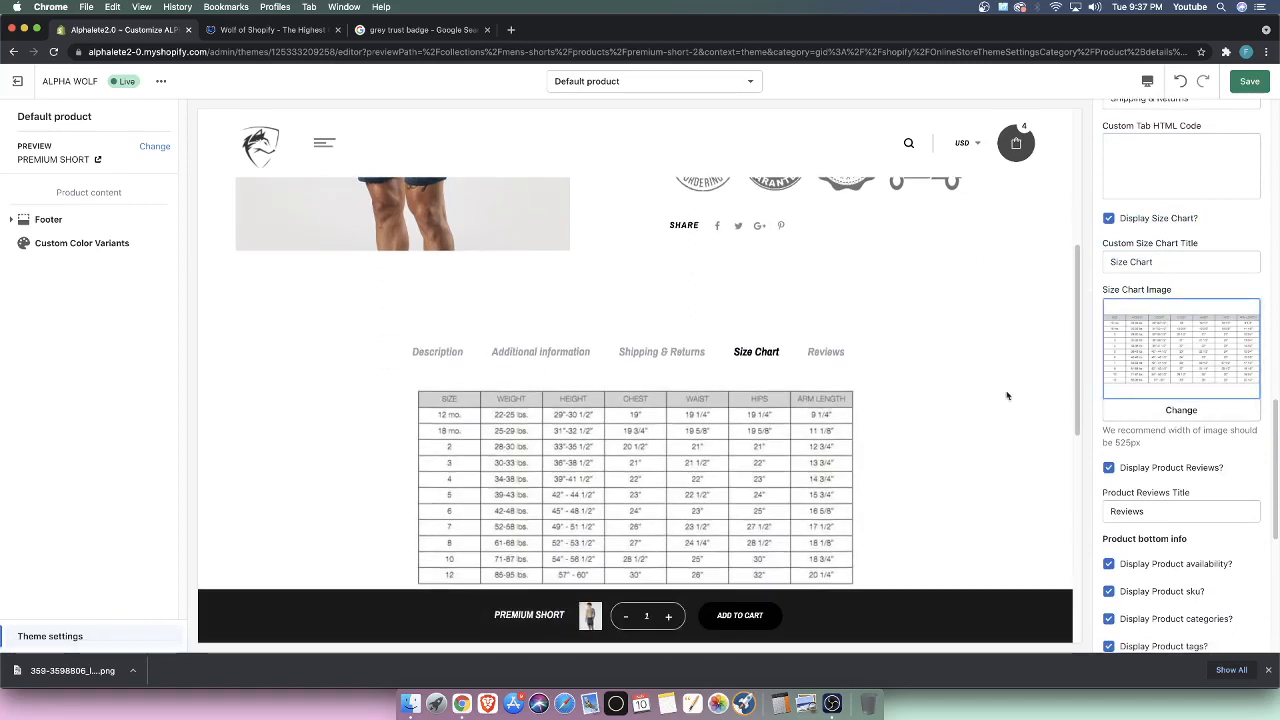
left_click(826, 352)
scroll(721, 389, "down", 2)
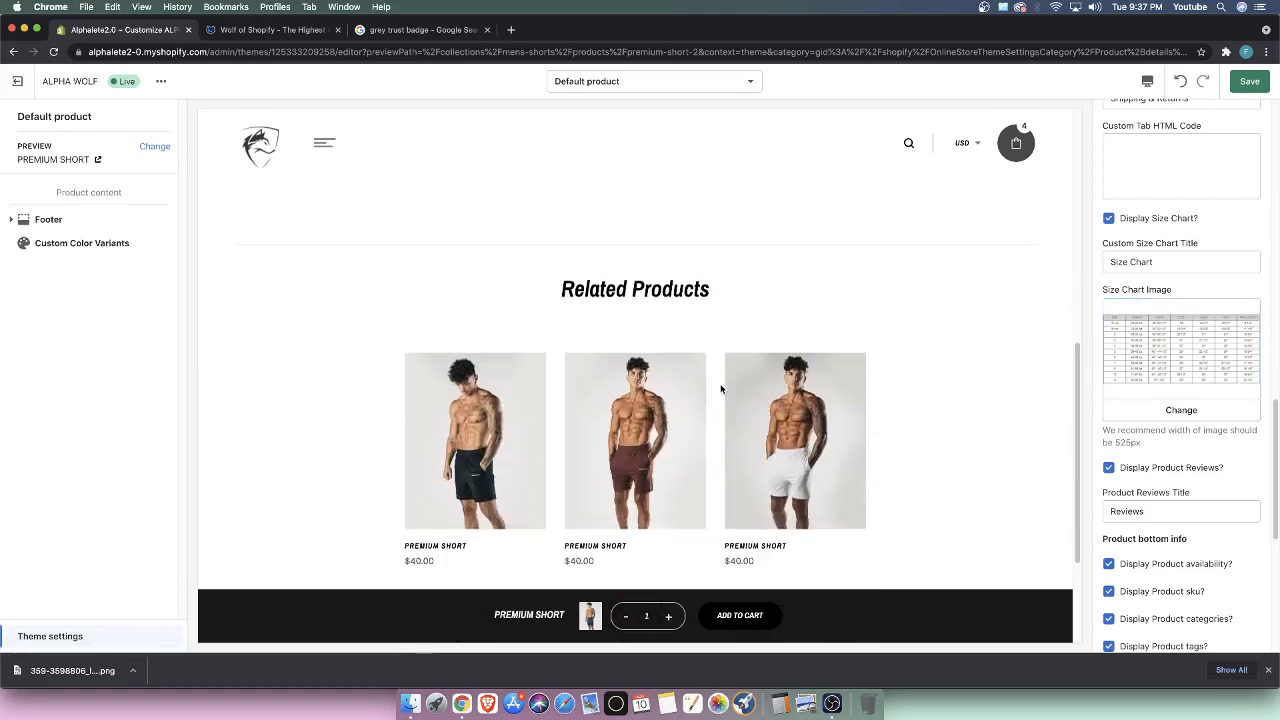
- Review the Premium Short page preview from the product details and trust badges down to the Related Products section
scroll(494, 401, "up", 3)
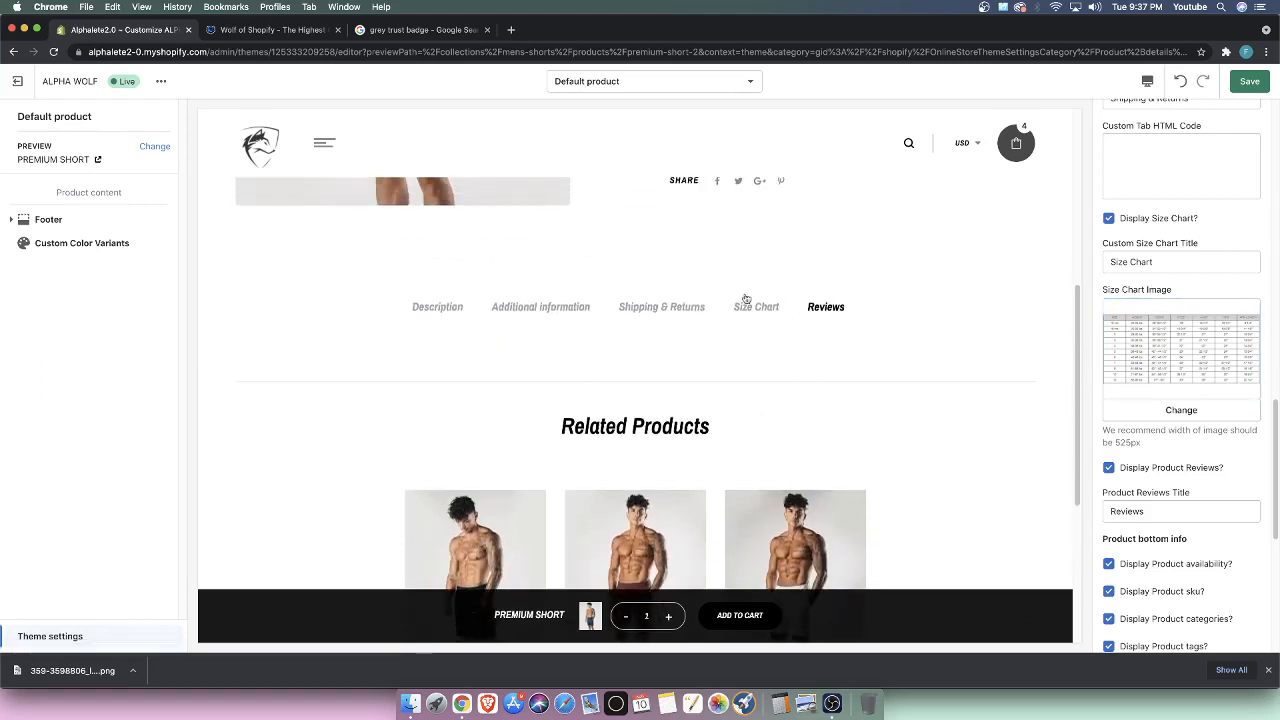
scroll(837, 353, "up", 5)
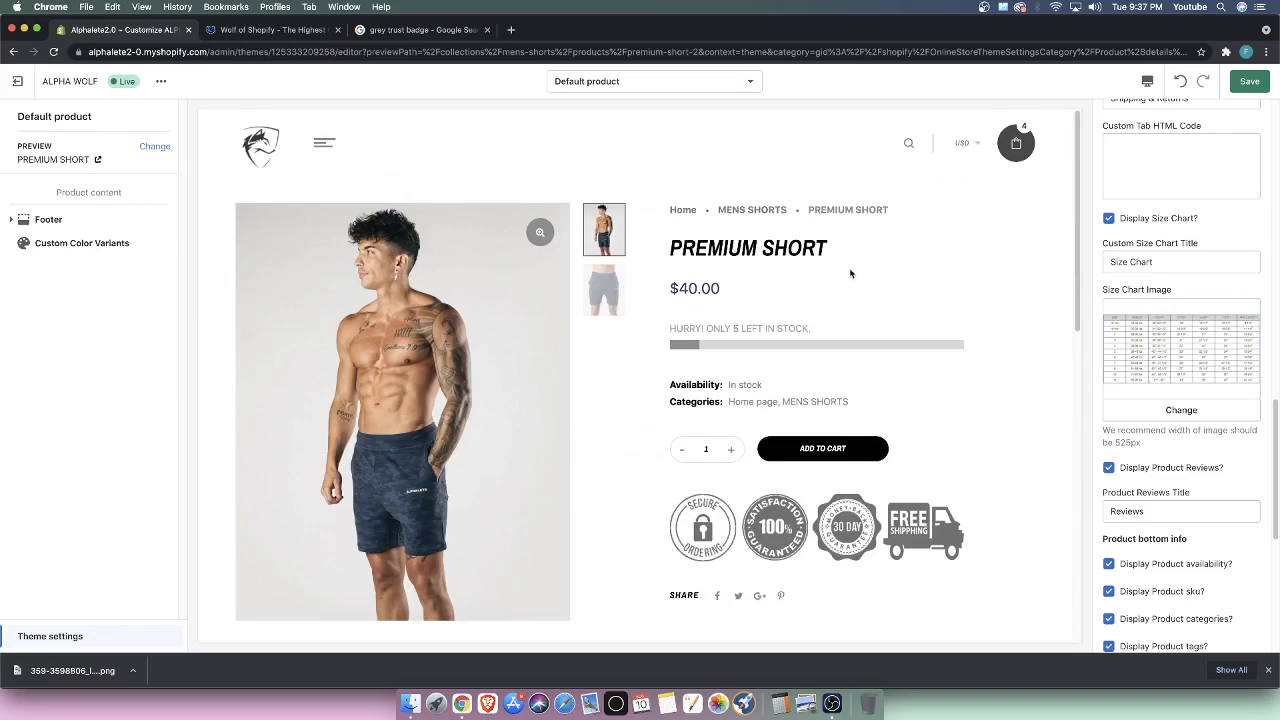
scroll(850, 273, "down", 4)
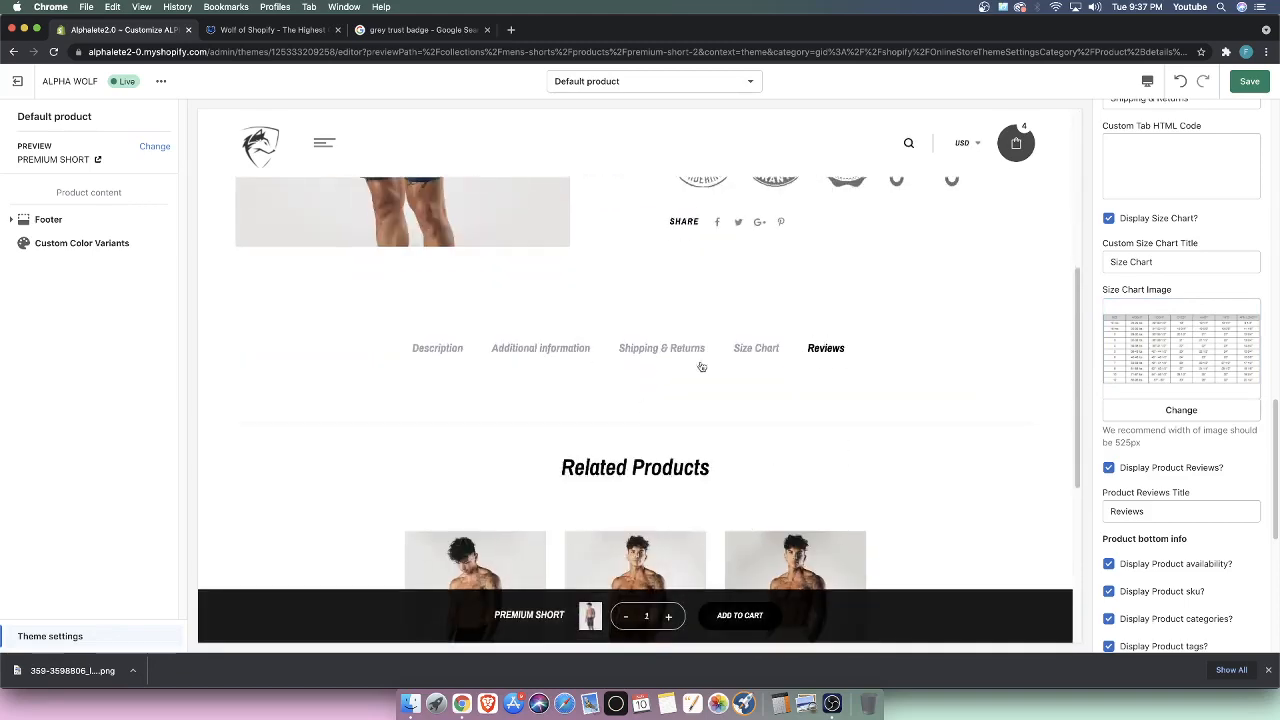
scroll(700, 368, "up", 3)
scroll(697, 368, "down", 5)
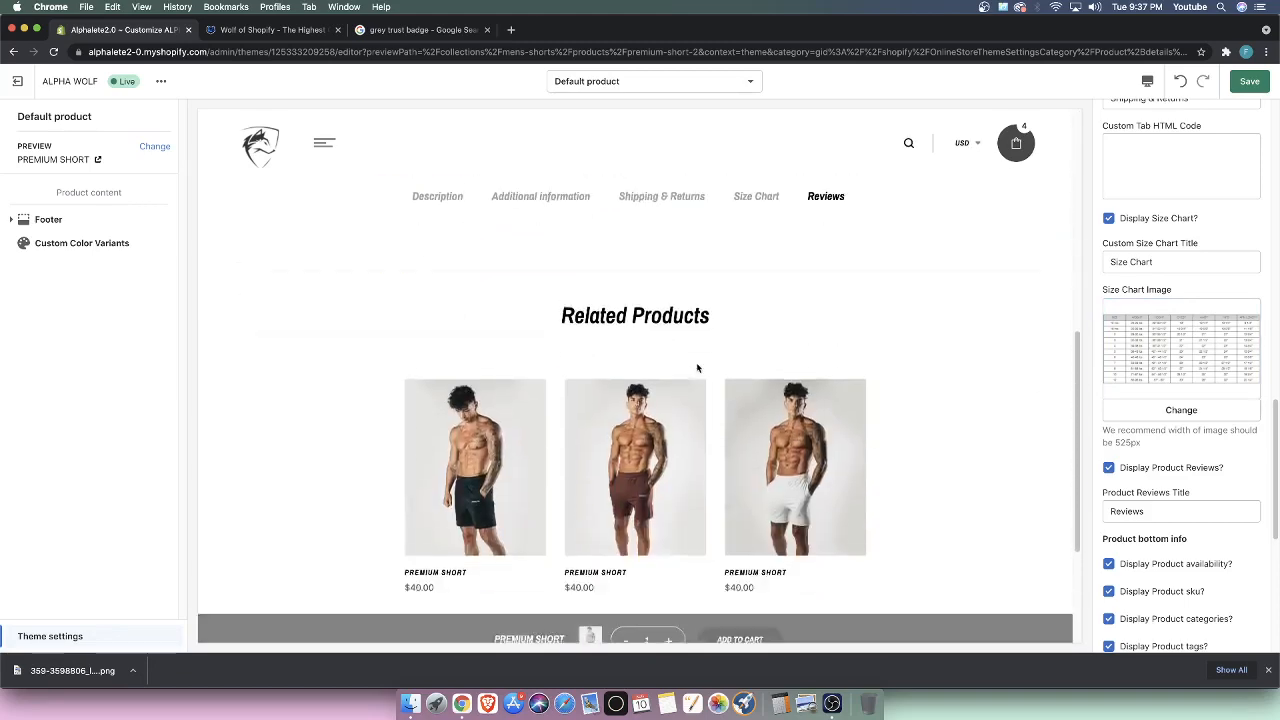
scroll(683, 366, "down", 1)
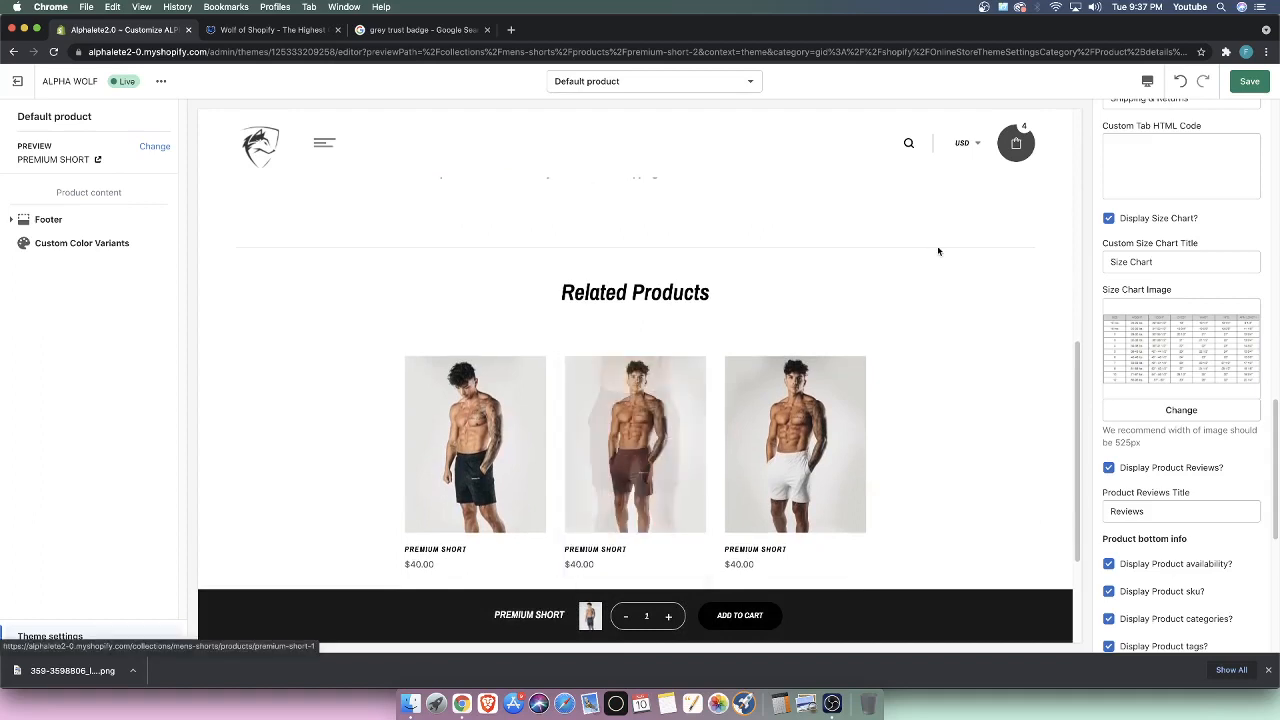
scroll(930, 258, "up", 5)
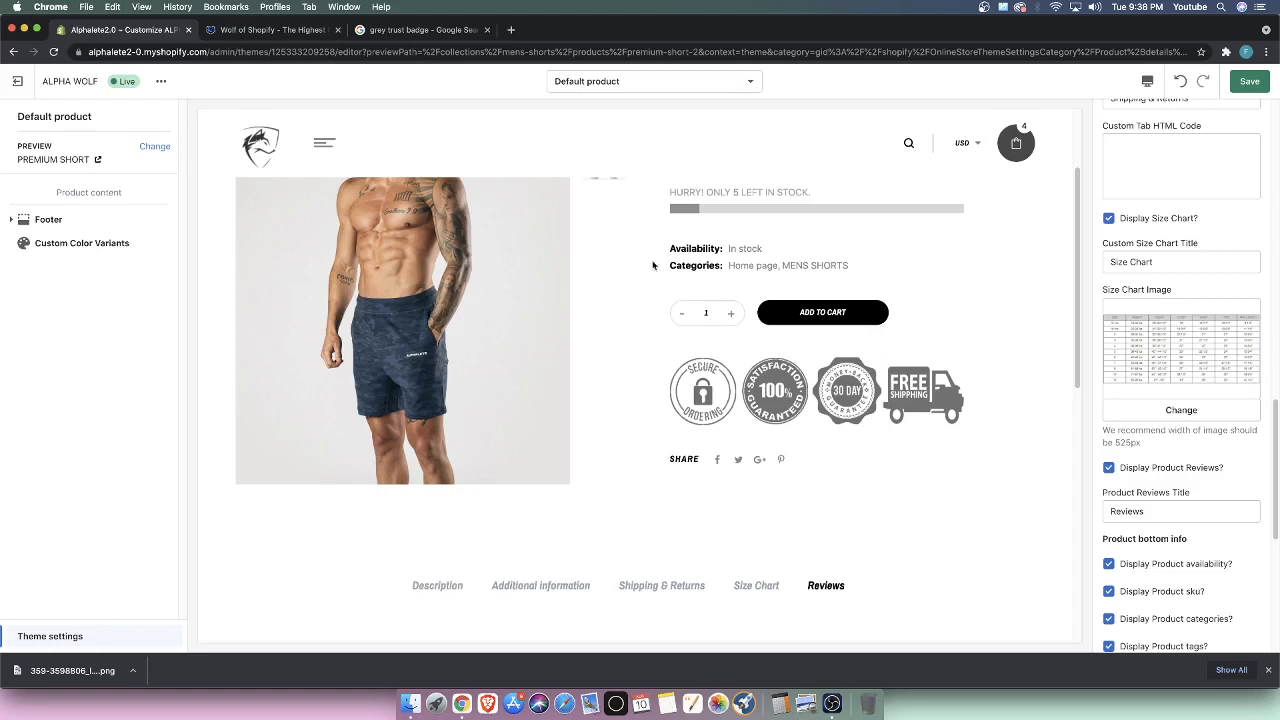
scroll(877, 513, "up", 3)
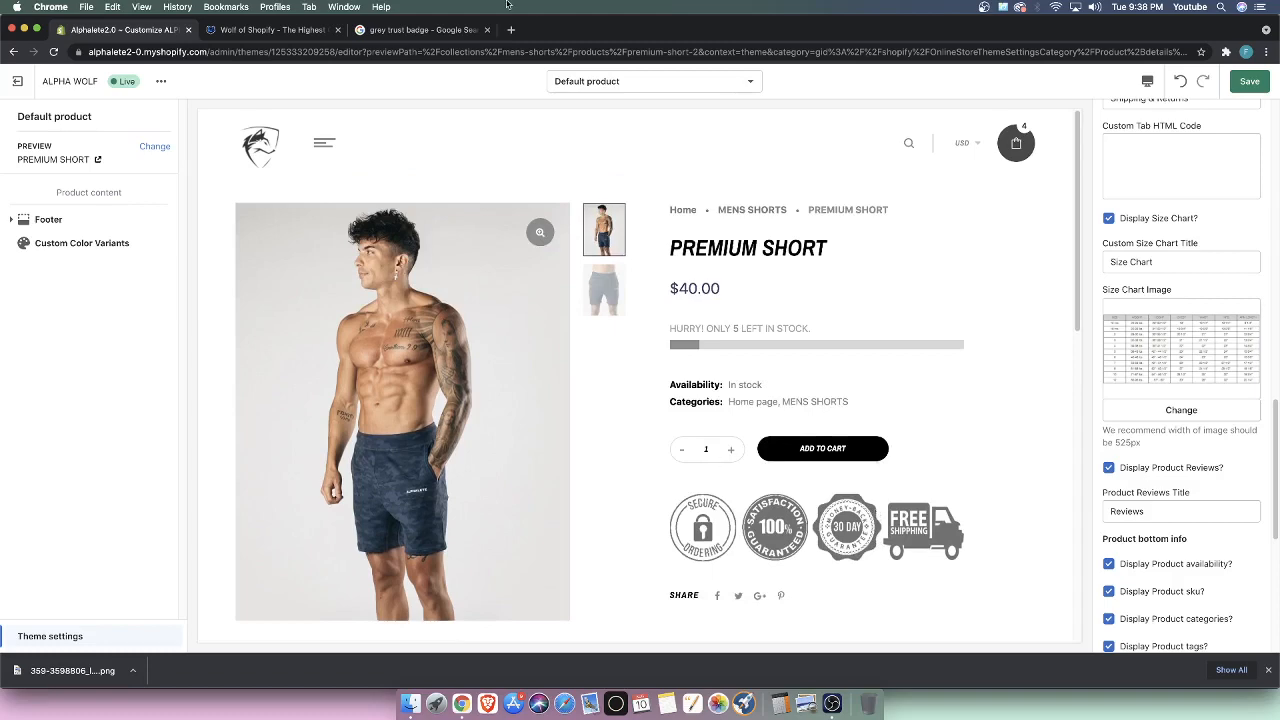
- Search Google for "sawmill" in a new browser tab and open the Portable Budget Sawmill result from hud-son.com
left_click_drag(513, 19, 513, 19)
left_click(511, 31)
type("sawmill")
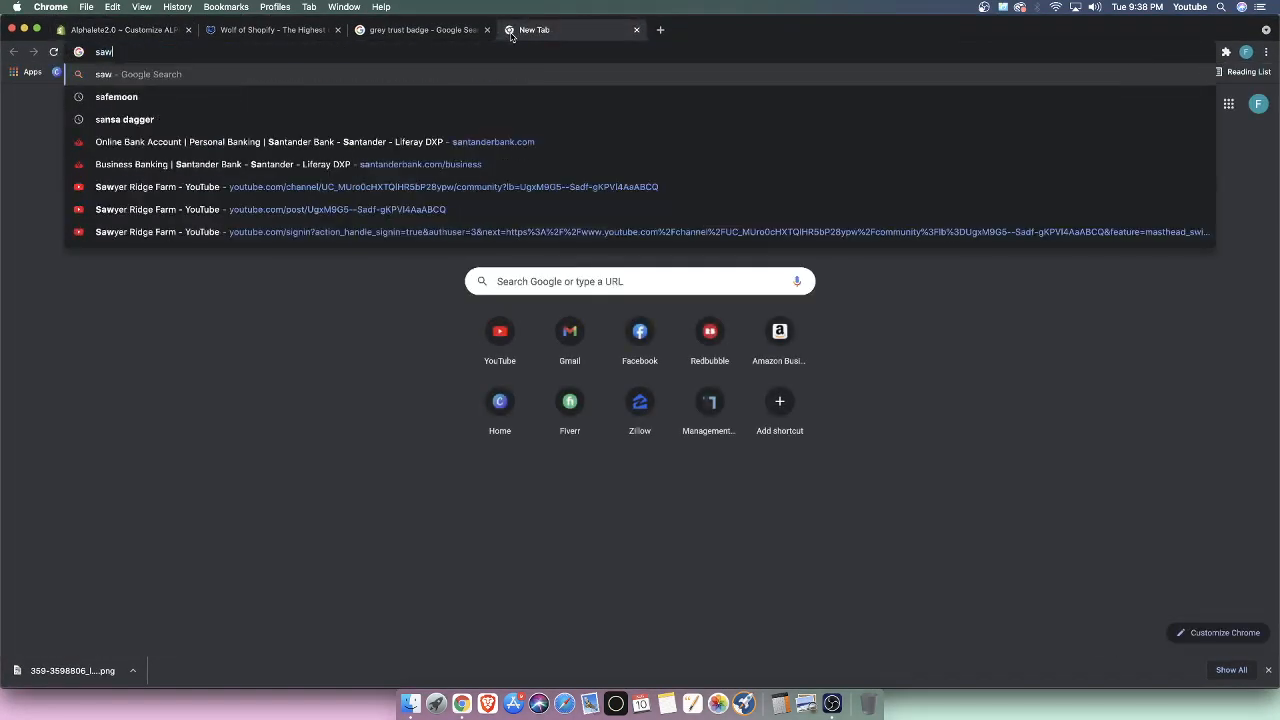
key("Return")
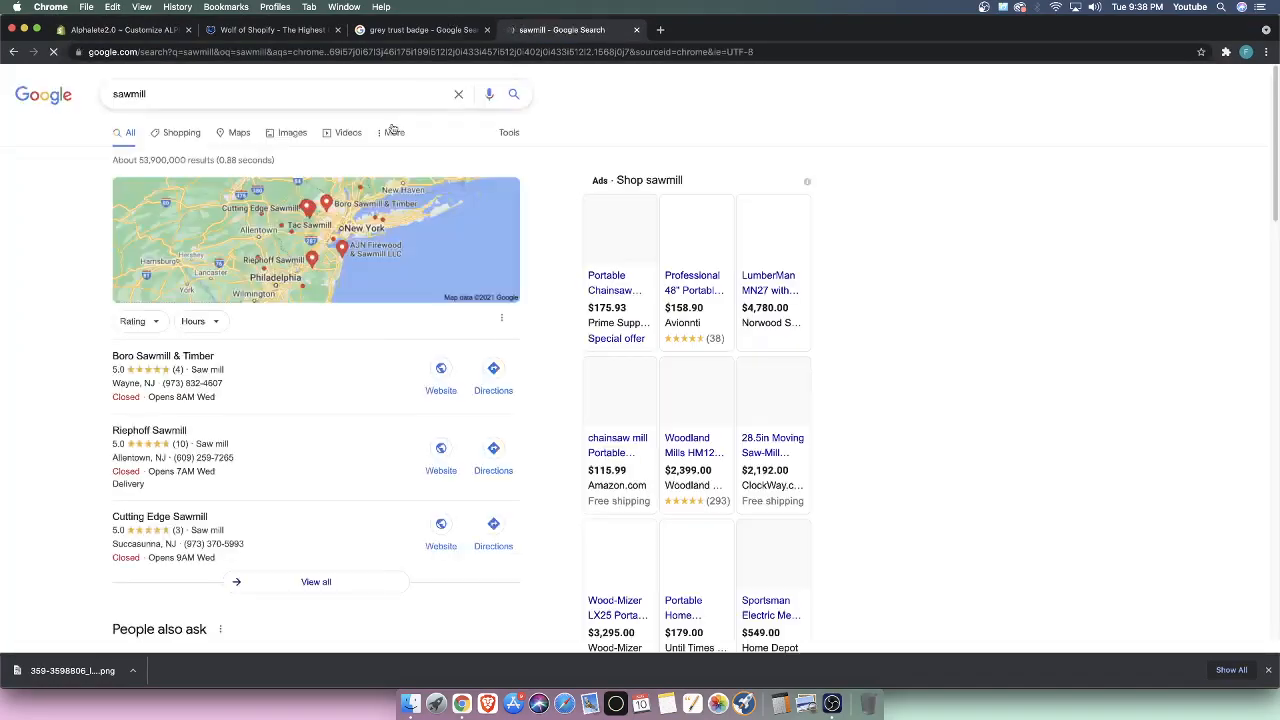
scroll(429, 456, "down", 15)
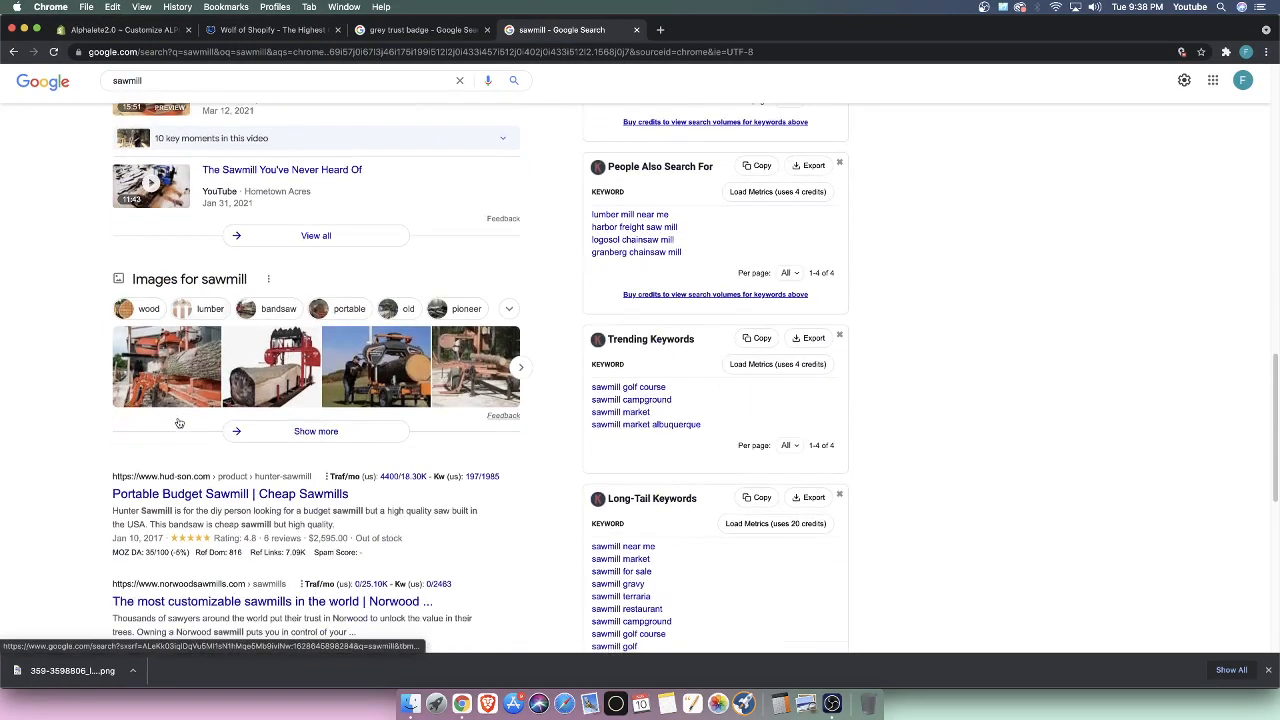
left_click(209, 492)
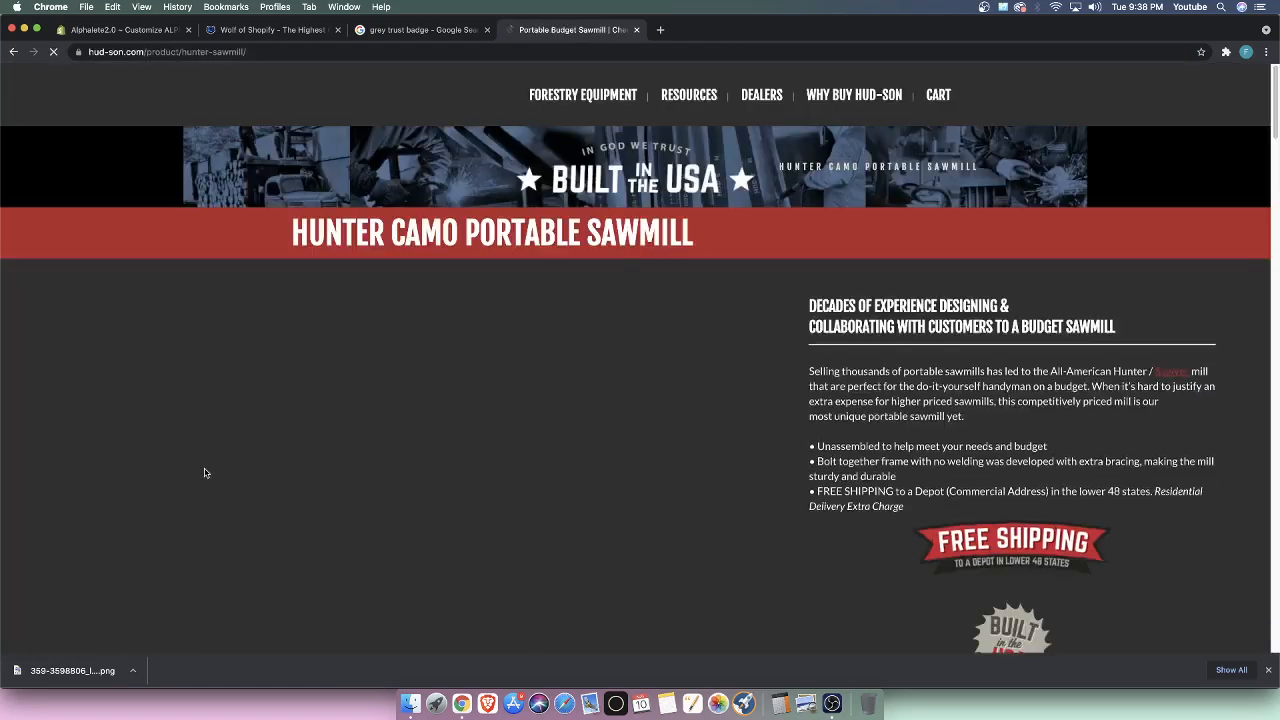
- Browse the enlarged gallery photos on the Hunter Camo Portable Sawmill page and close the image viewer
scroll(413, 320, "down", 5)
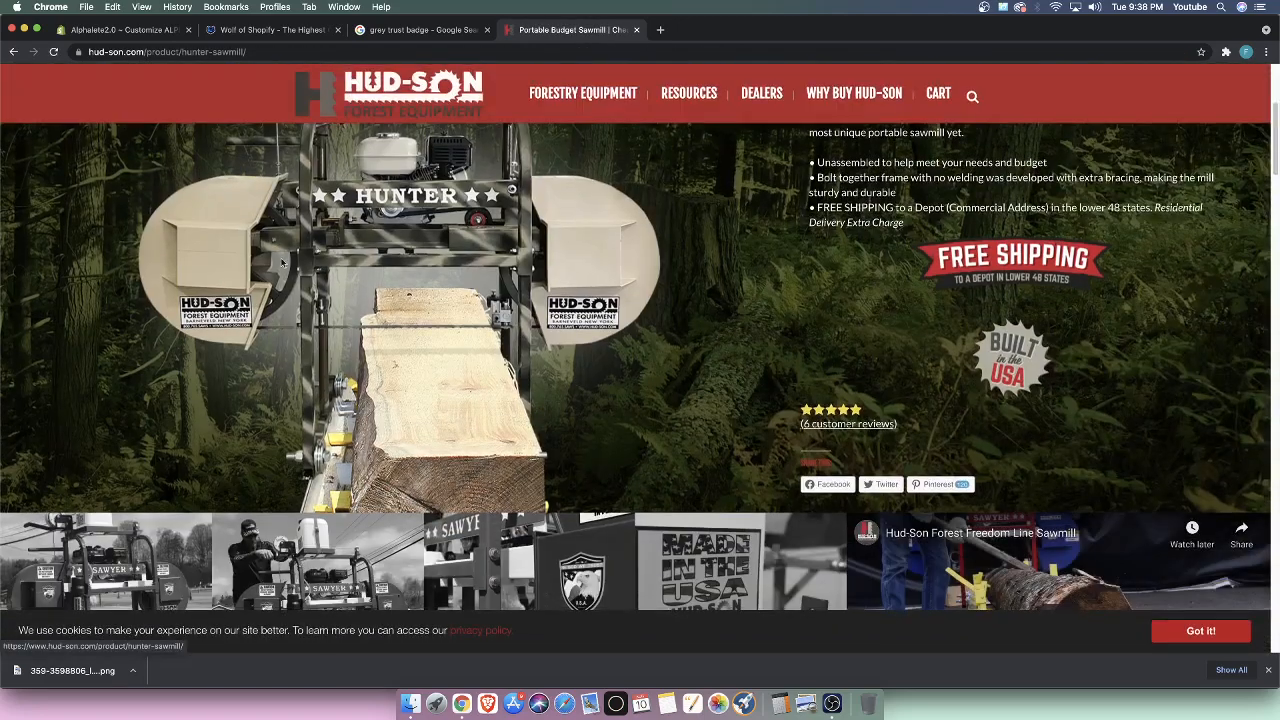
scroll(700, 370, "down", 2)
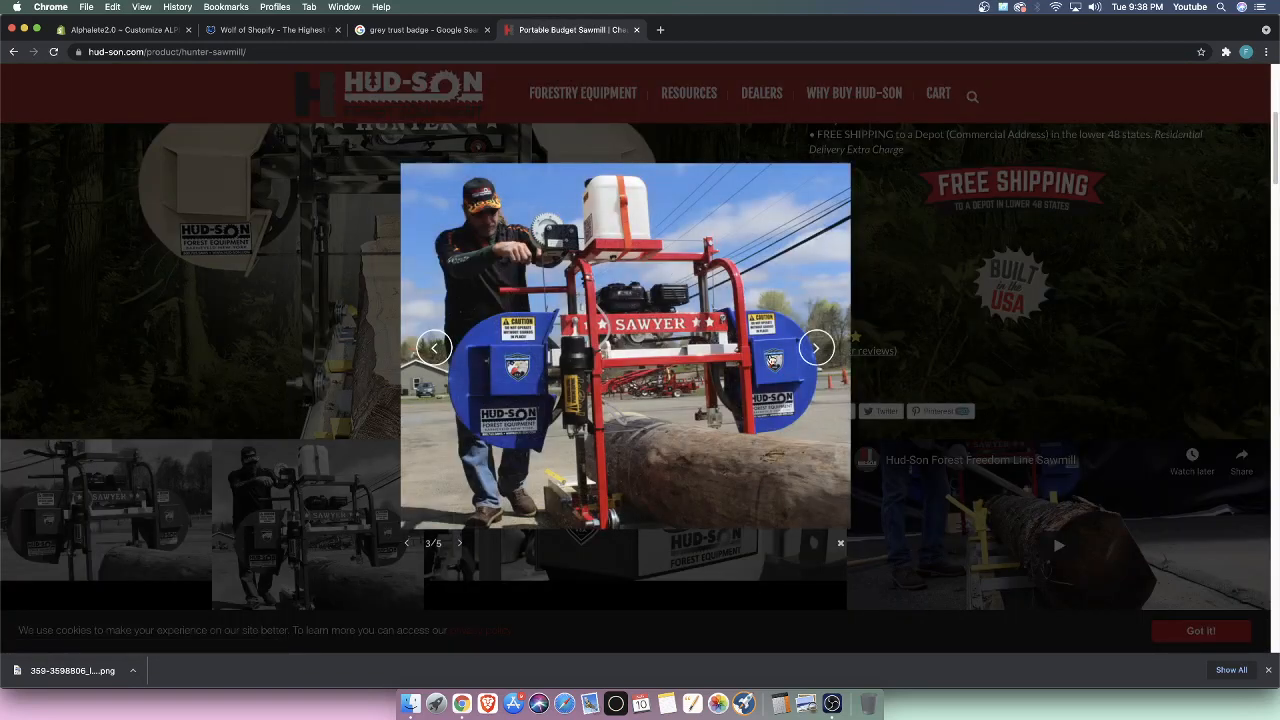
left_click(817, 347)
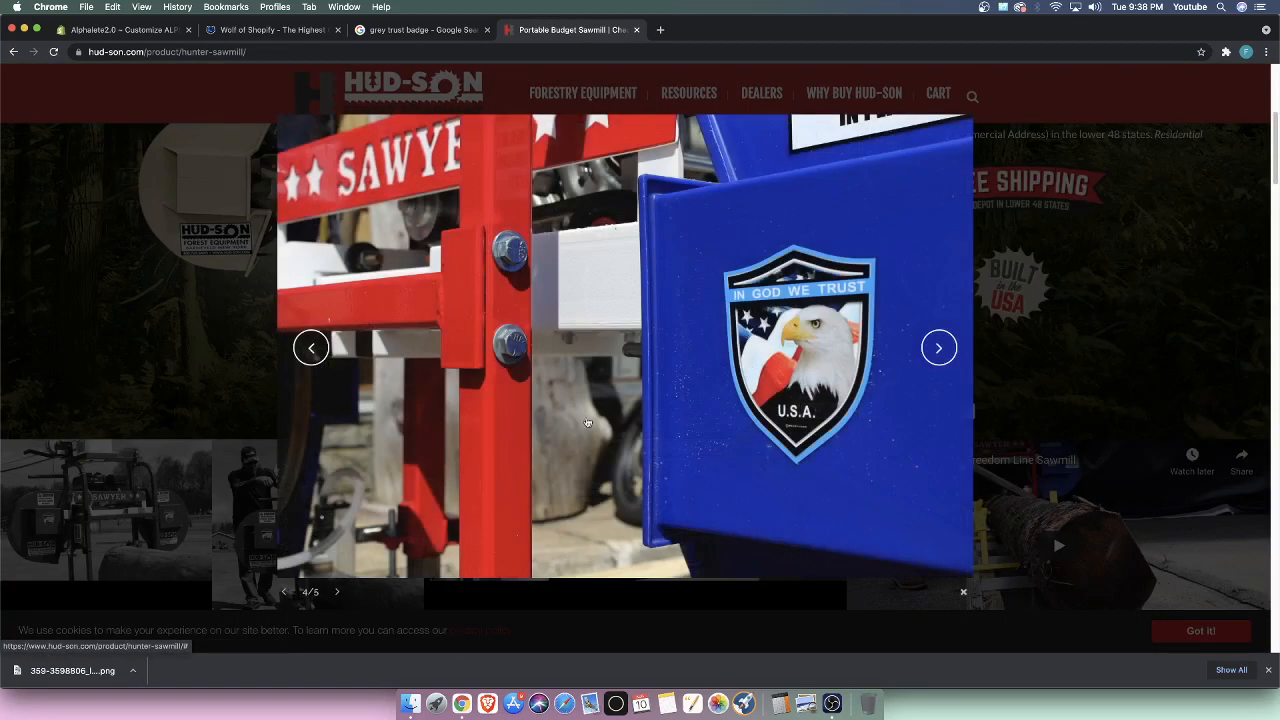
left_click(936, 349)
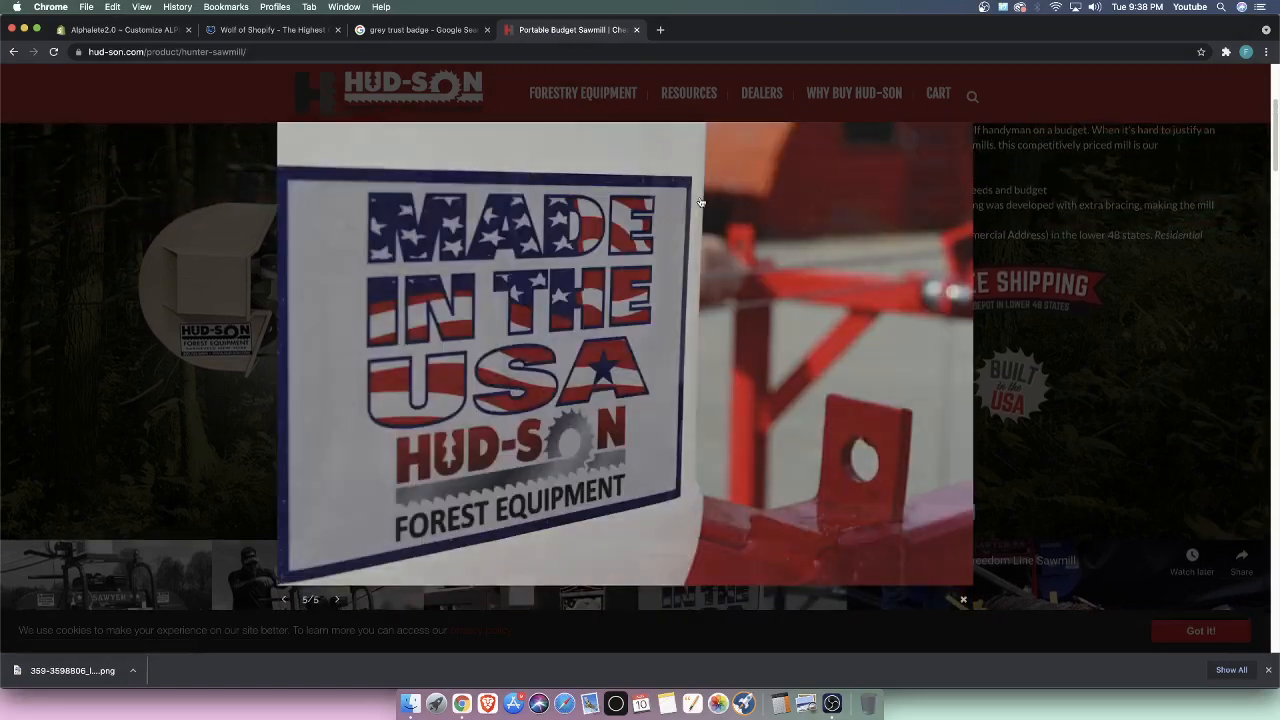
left_click(1130, 291)
- Examine the Hunter Camo Portable Sawmill page's layout, including its product description, shipping badges, reviews and photo gallery
scroll(285, 484, "down", 3)
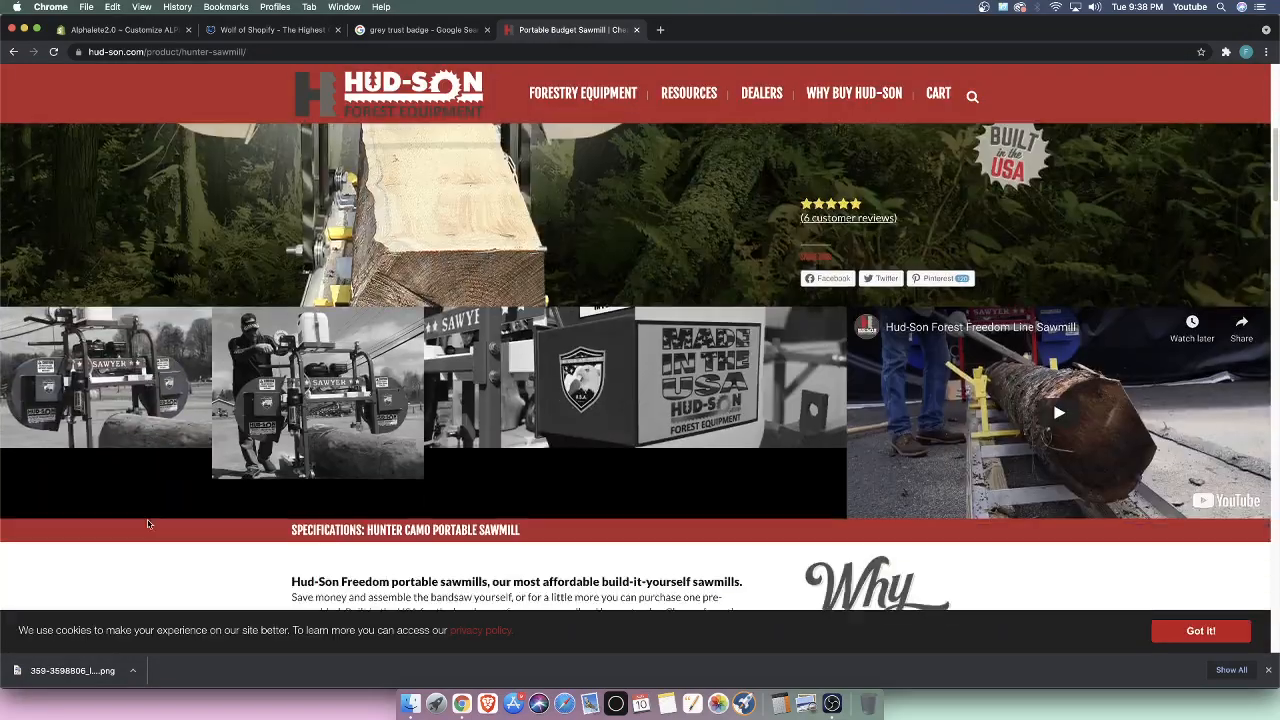
scroll(385, 349, "up", 3)
scroll(324, 434, "up", 3)
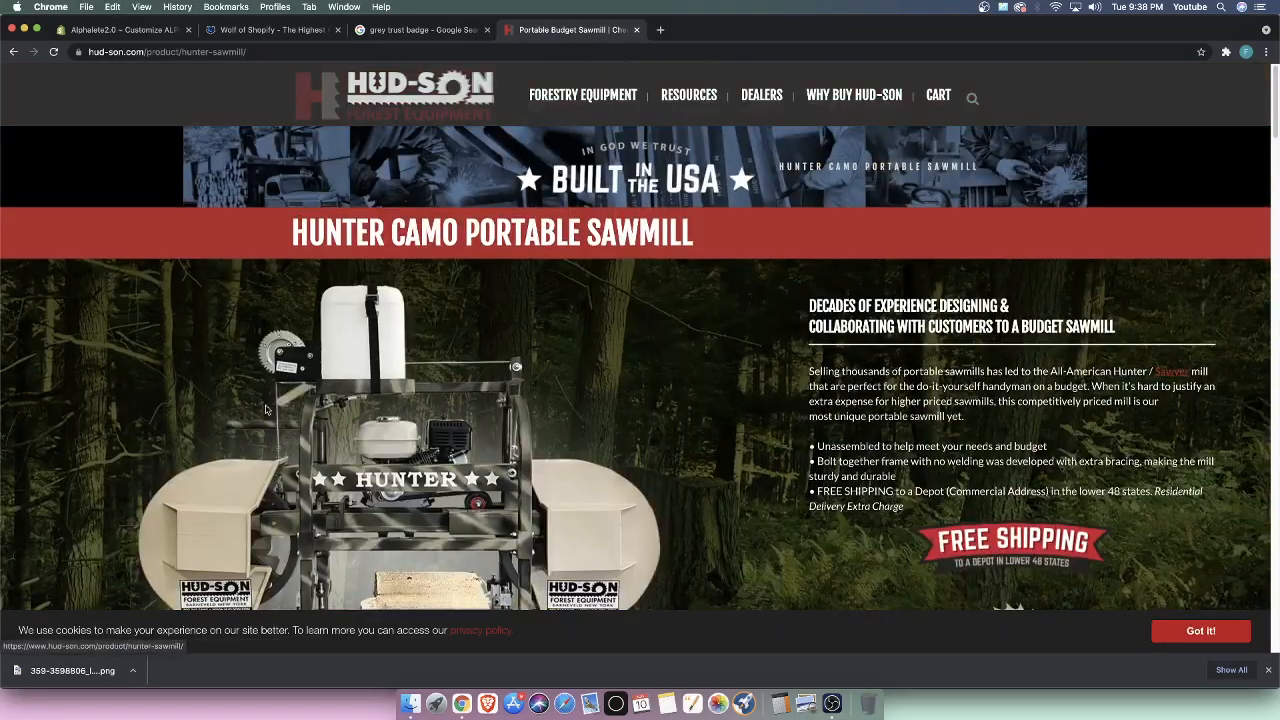
scroll(488, 283, "down", 3)
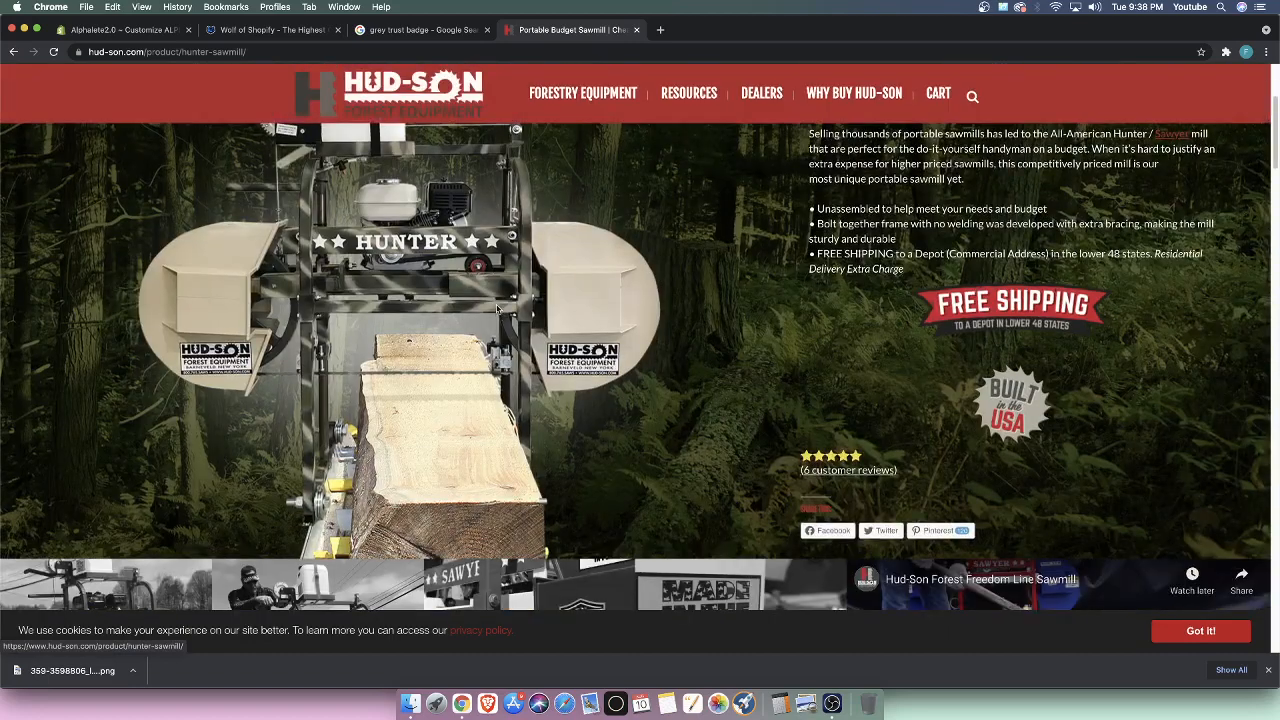
scroll(490, 285, "up", 2)
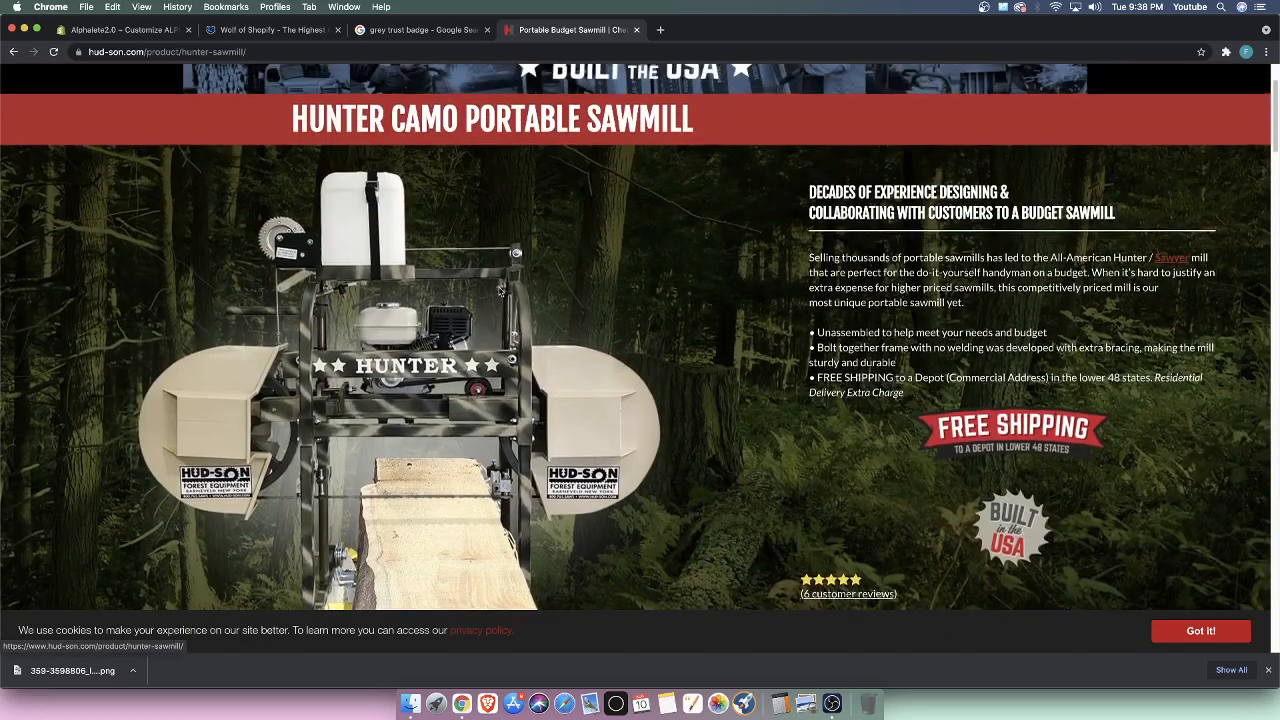
scroll(500, 290, "down", 1)
scroll(505, 290, "up", 1)
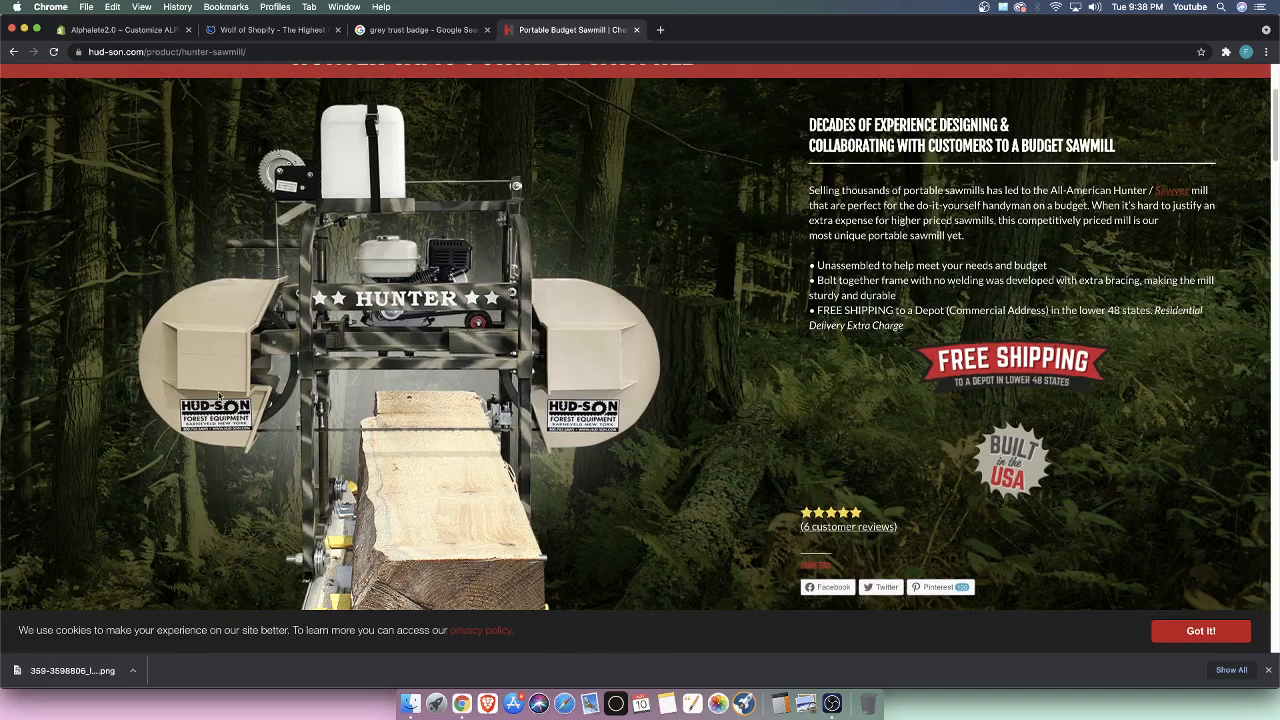
scroll(408, 204, "down", 2)
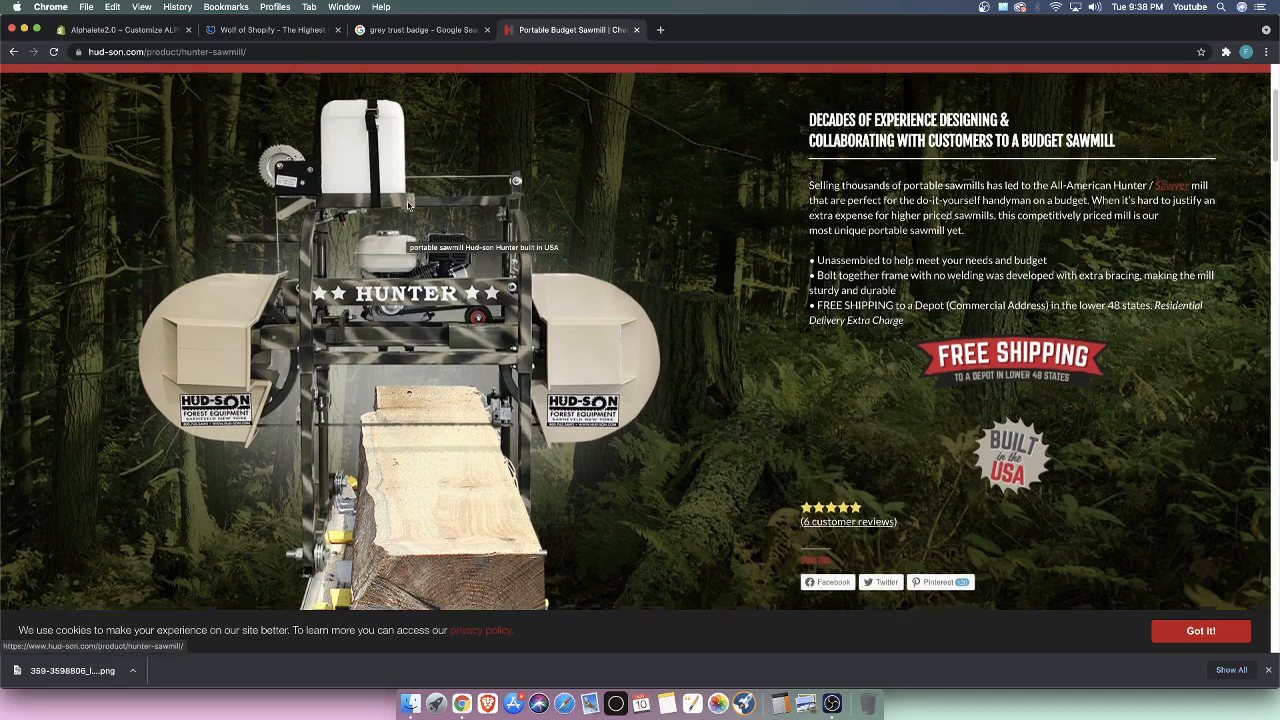
scroll(661, 457, "down", 2)
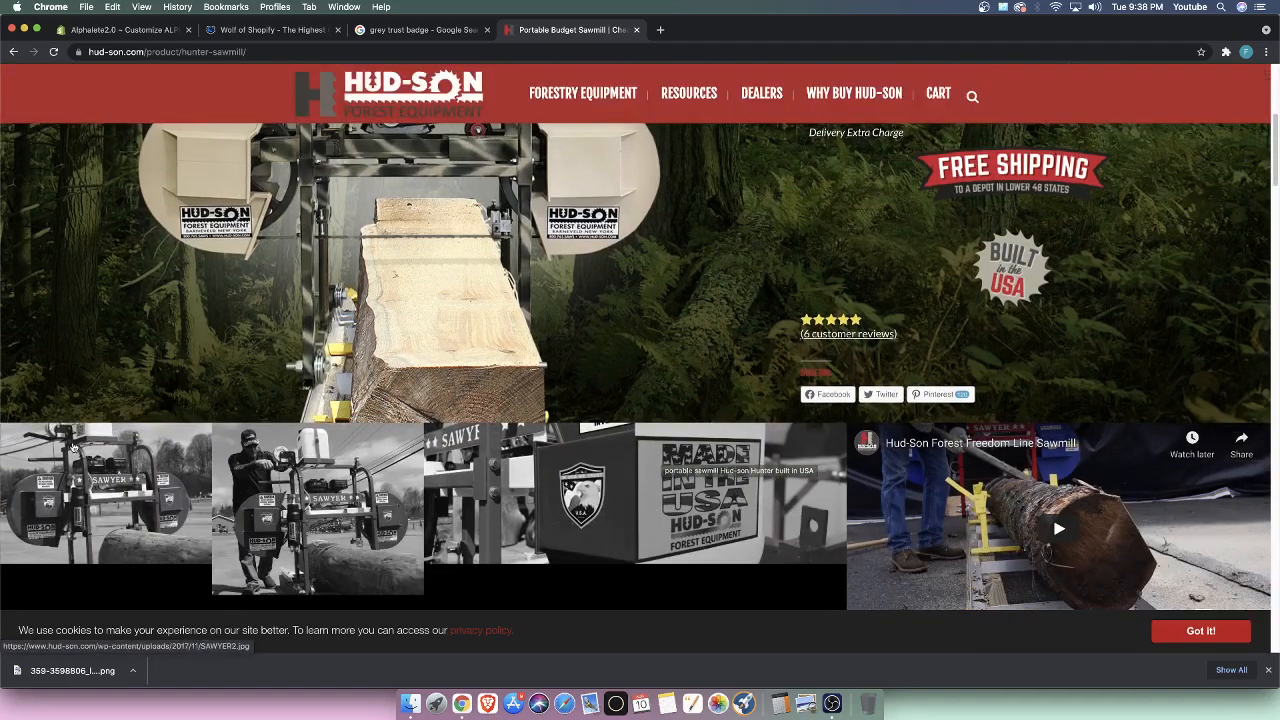
scroll(283, 308, "up", 5)
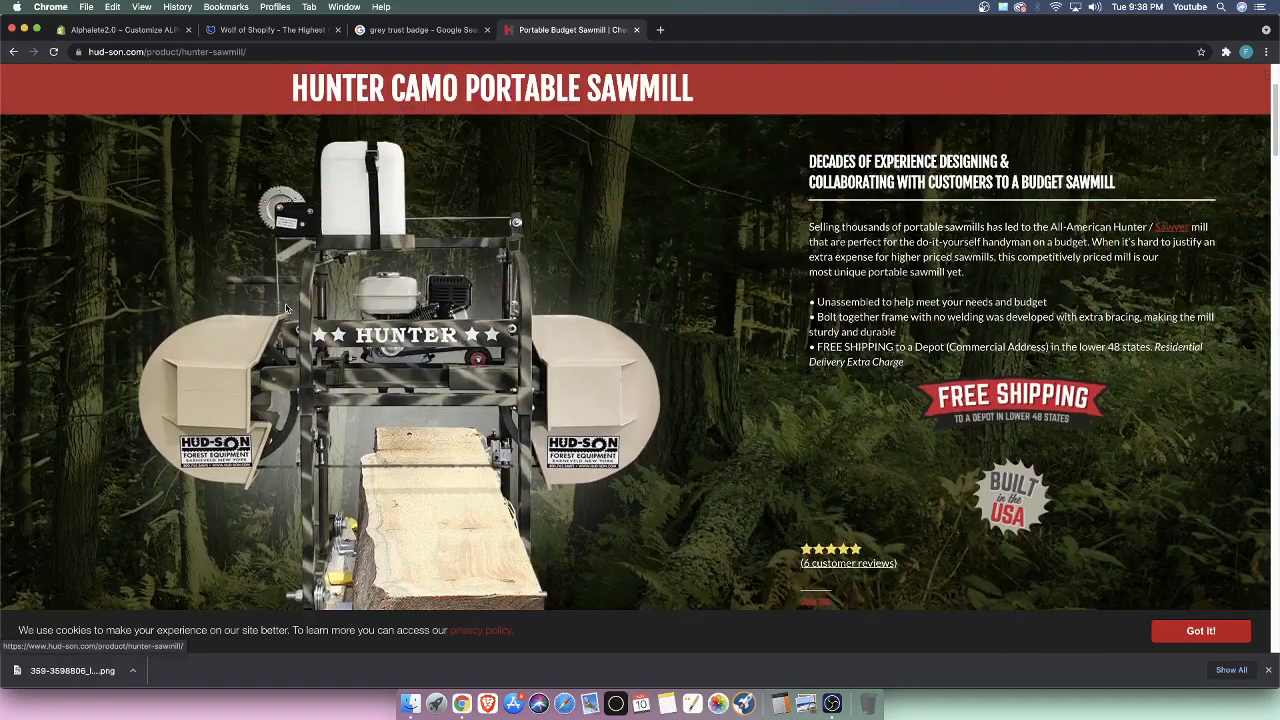
- Compare the Premium Short preview's trust badges and product tabs in Shopify with the Hunter Camo Portable Sawmill page's badges, reviews and photo gallery
left_click(141, 34)
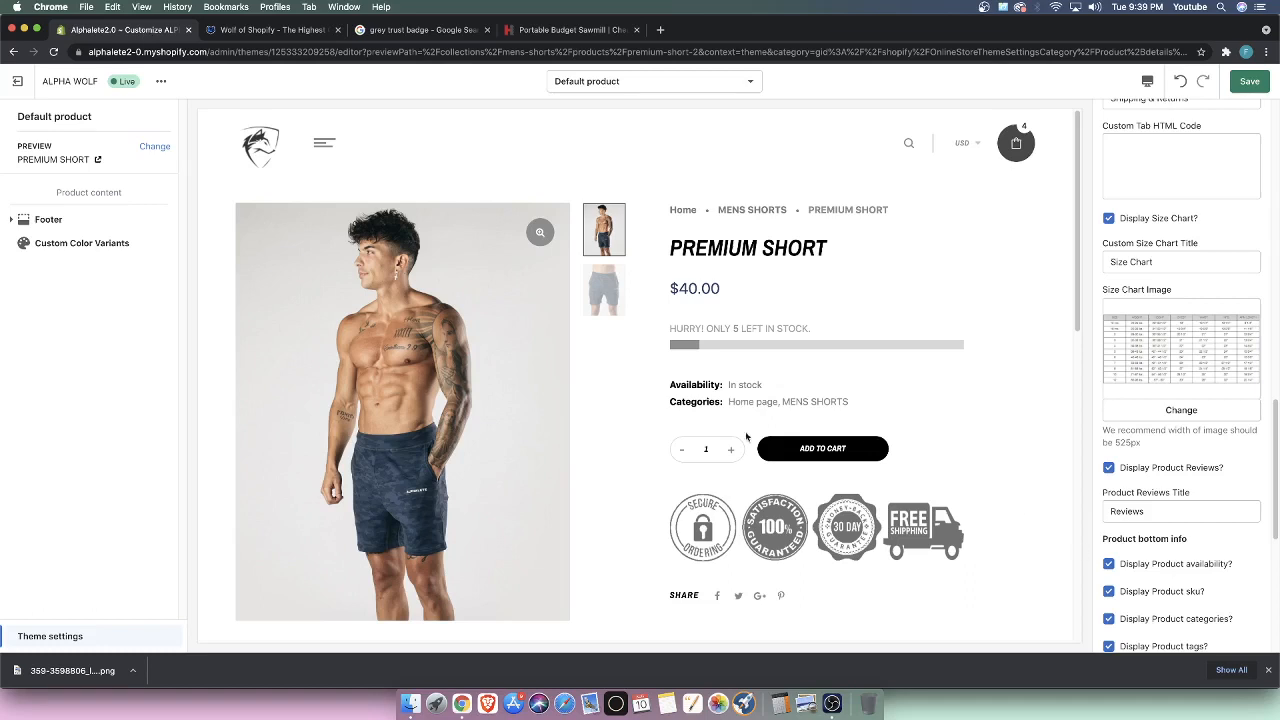
scroll(654, 363, "down", 4)
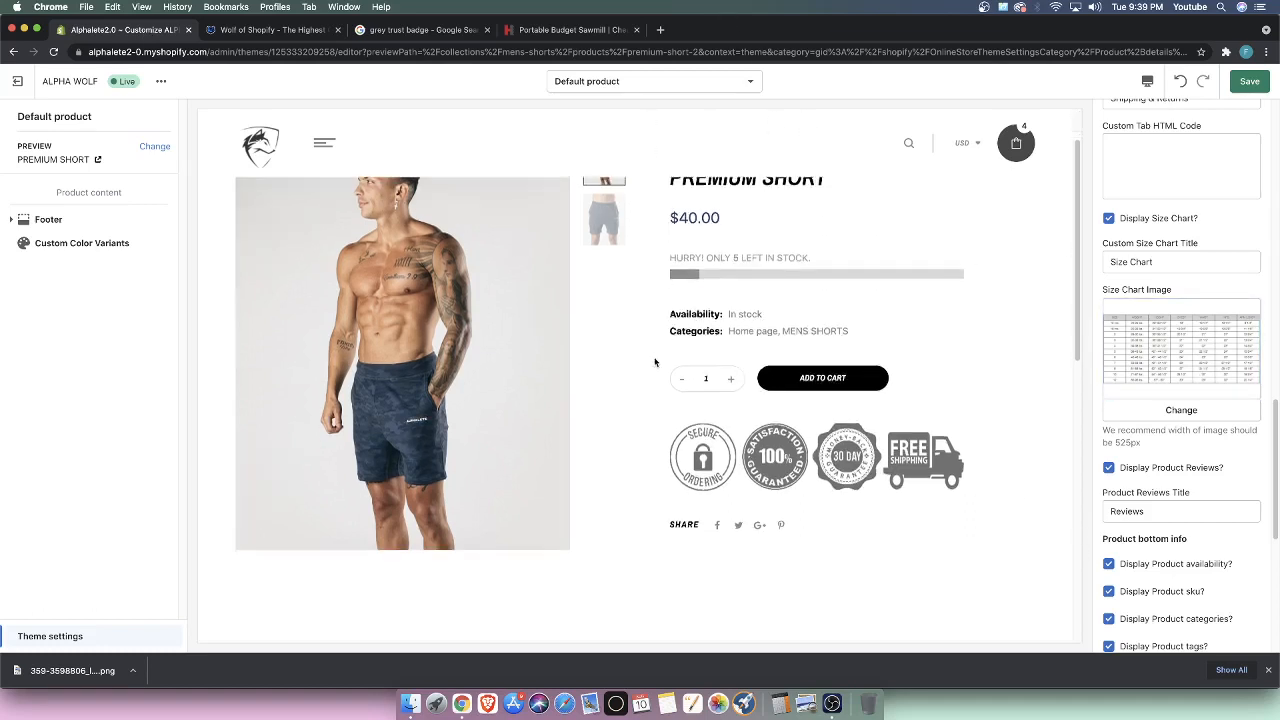
scroll(840, 502, "up", 1)
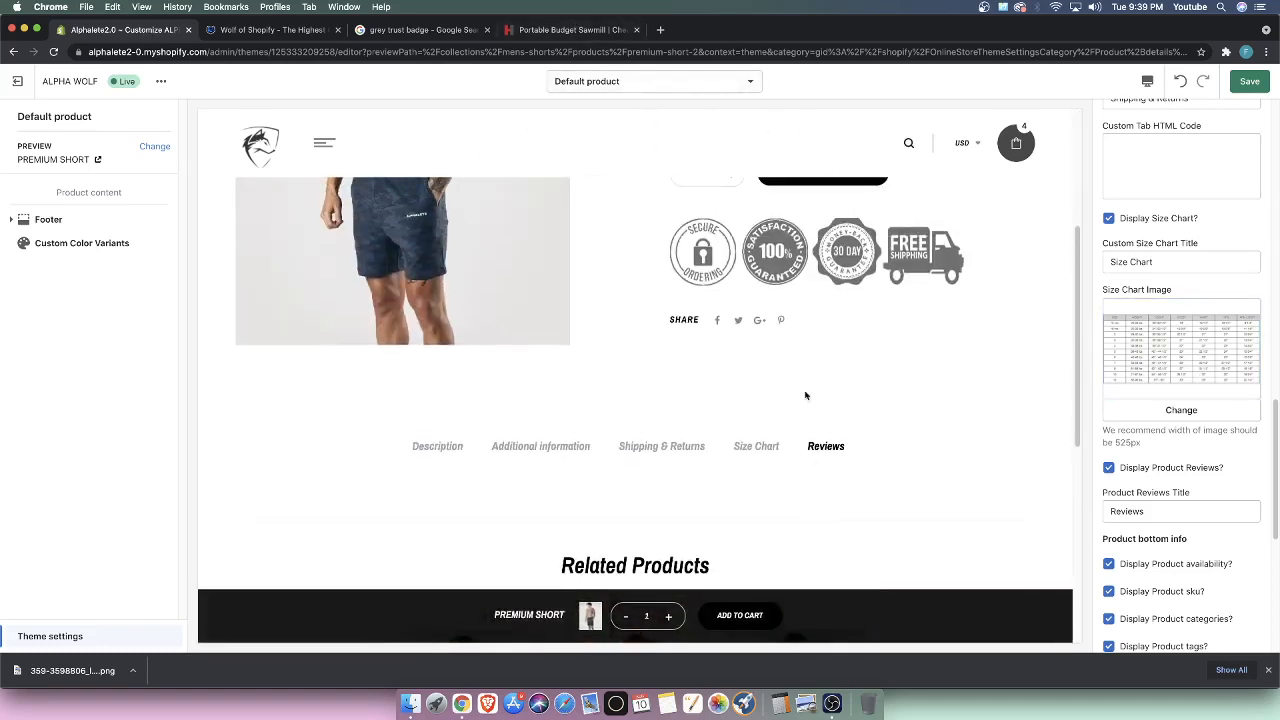
left_click(566, 30)
scroll(497, 480, "down", 5)
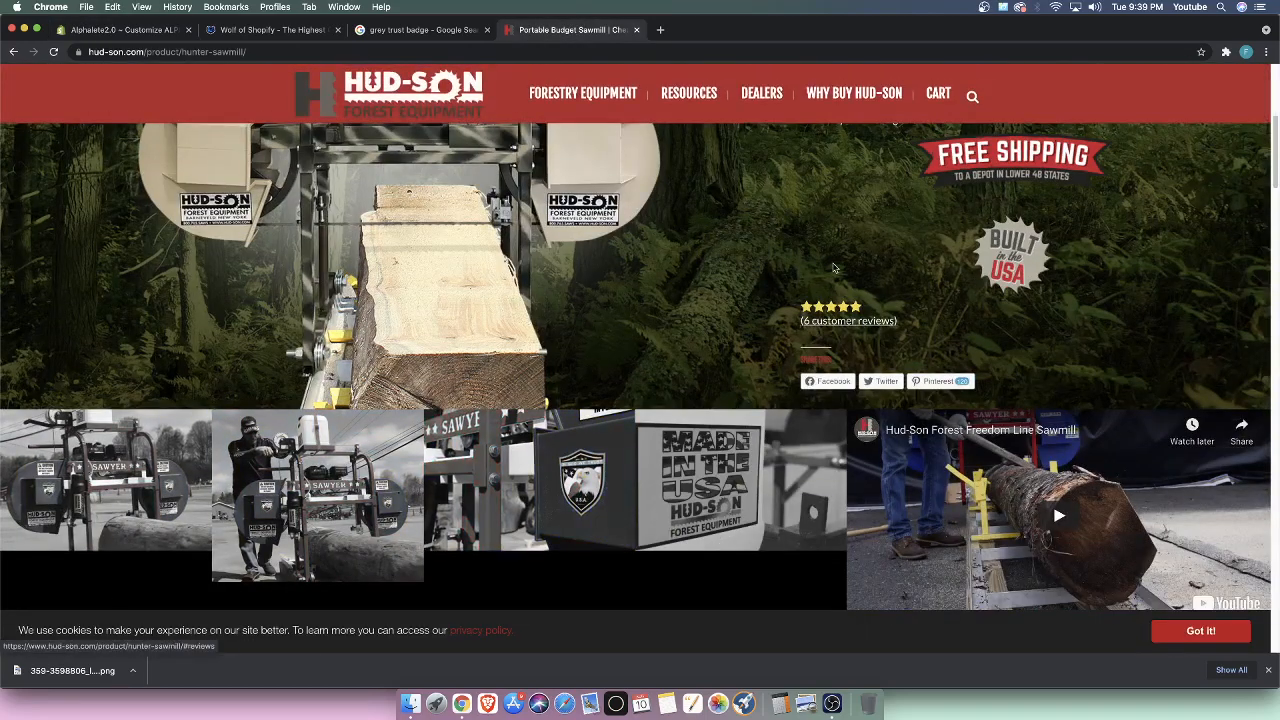
scroll(526, 305, "up", 1)
scroll(510, 307, "up", 5)
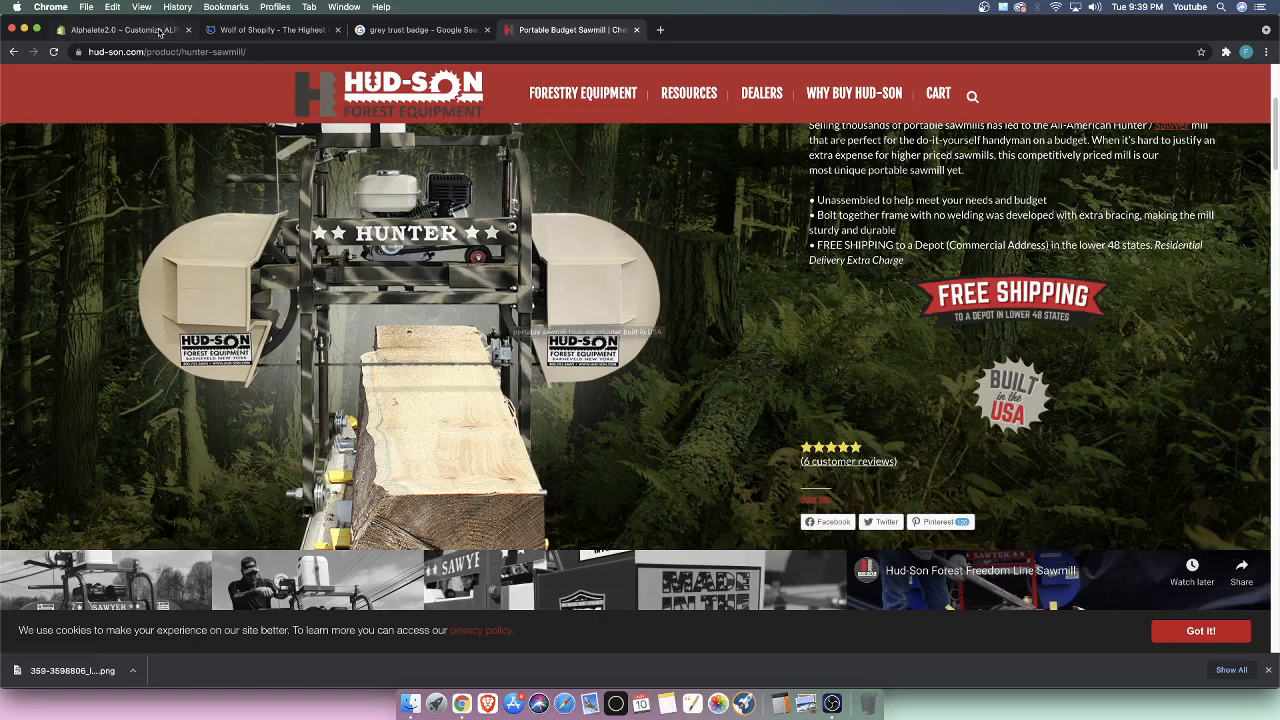
key("ctrl+Tab")
scroll(833, 450, "down", 3)
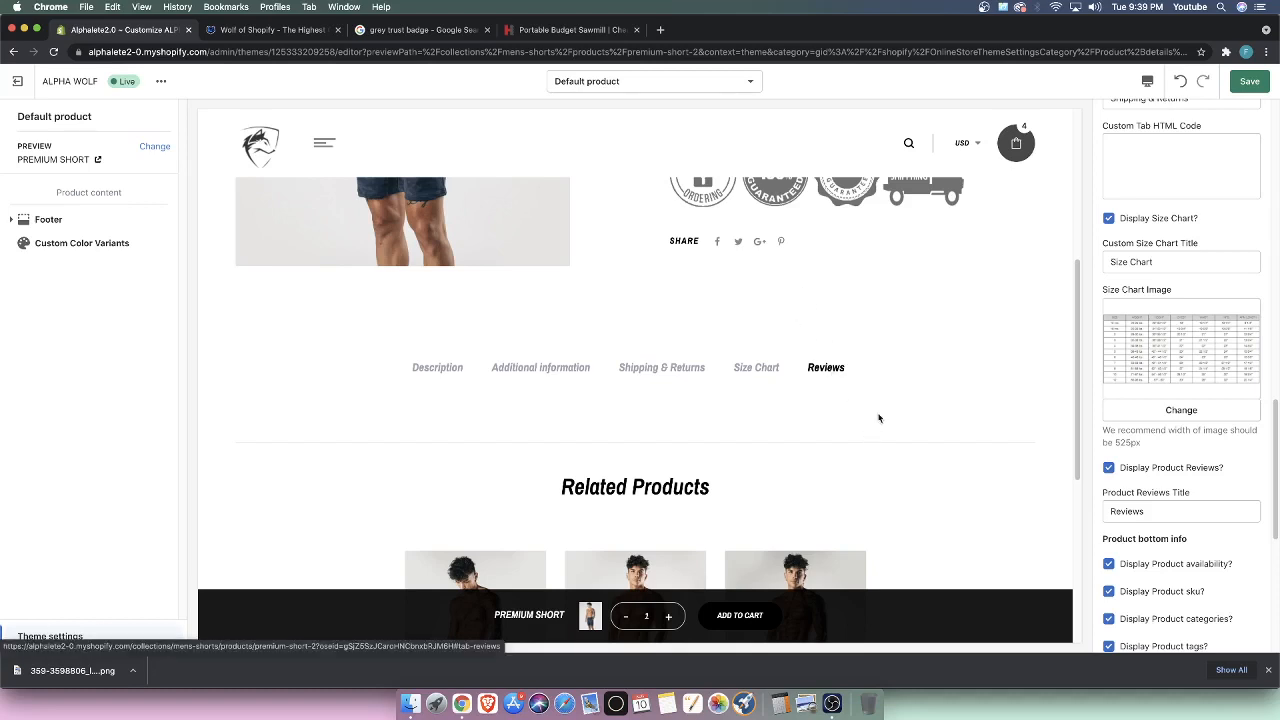
left_click(565, 32)
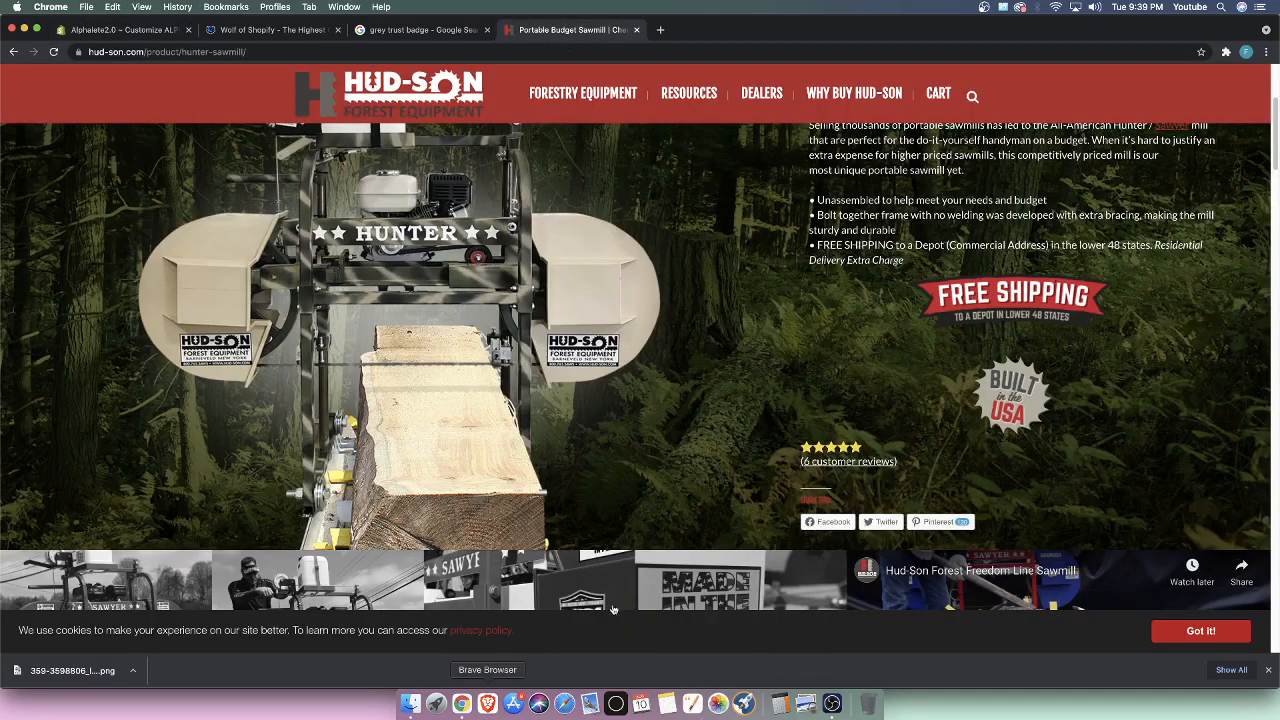
scroll(398, 530, "down", 5)
scroll(398, 540, "down", 5)
scroll(104, 123, "up", 10)
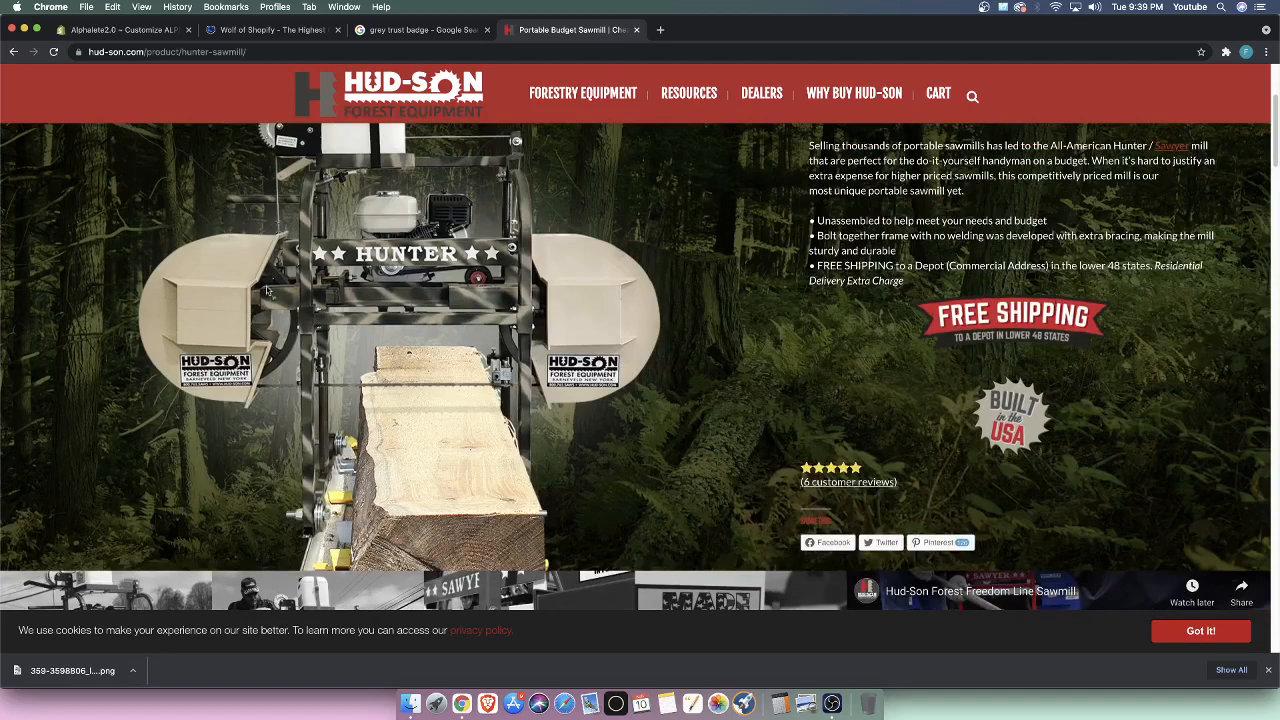
- Return to the Shopify theme editor, review the Premium Short product tabs and display the Size Chart tab's content
left_click(151, 35)
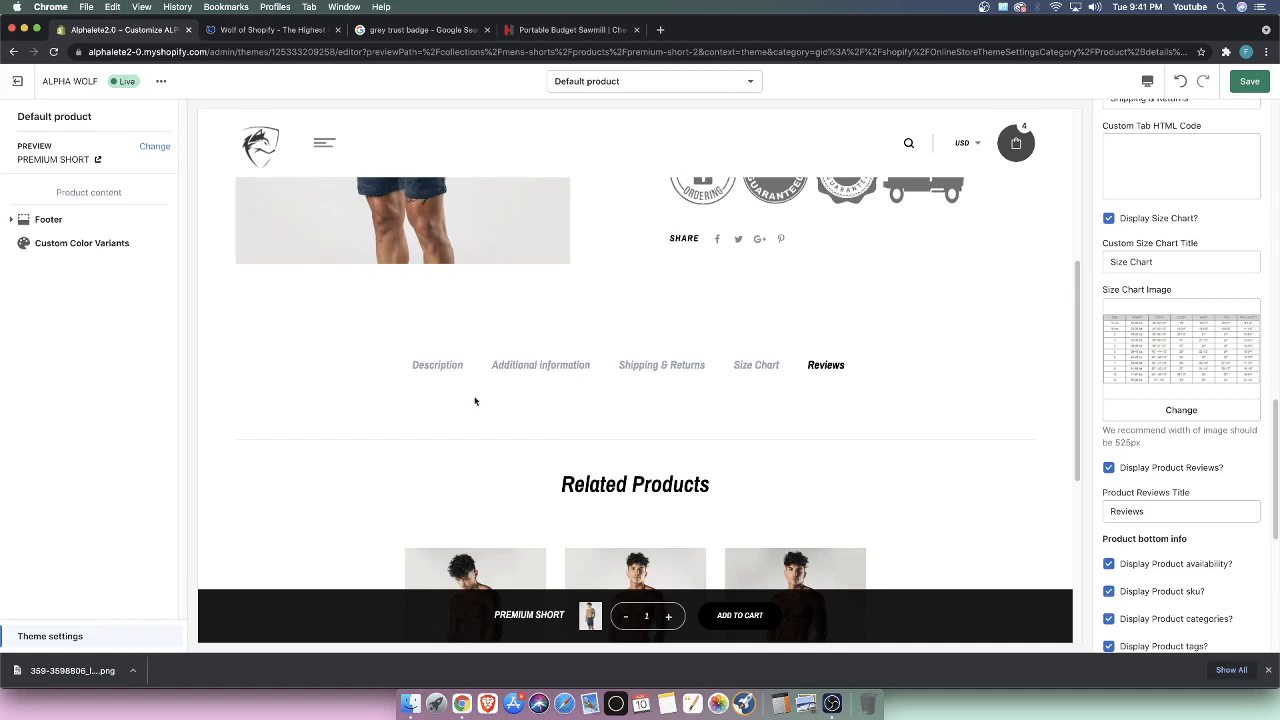
scroll(478, 402, "up", 3)
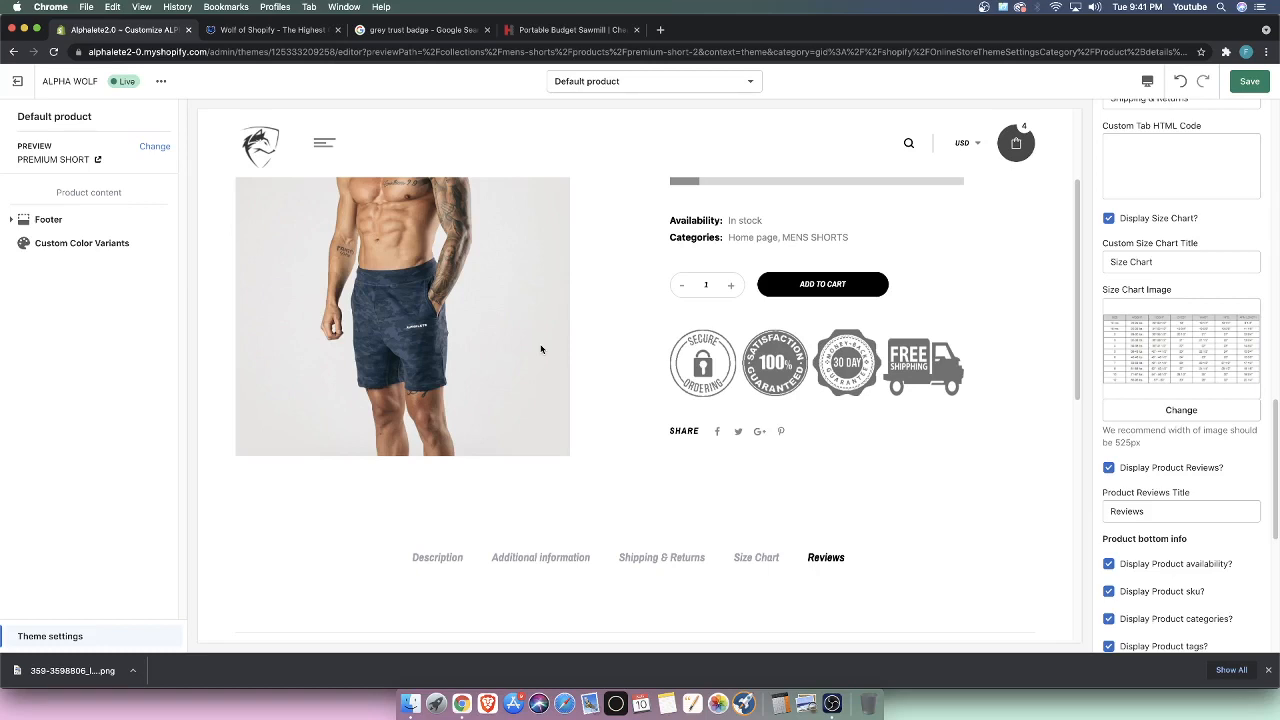
scroll(541, 349, "down", 5)
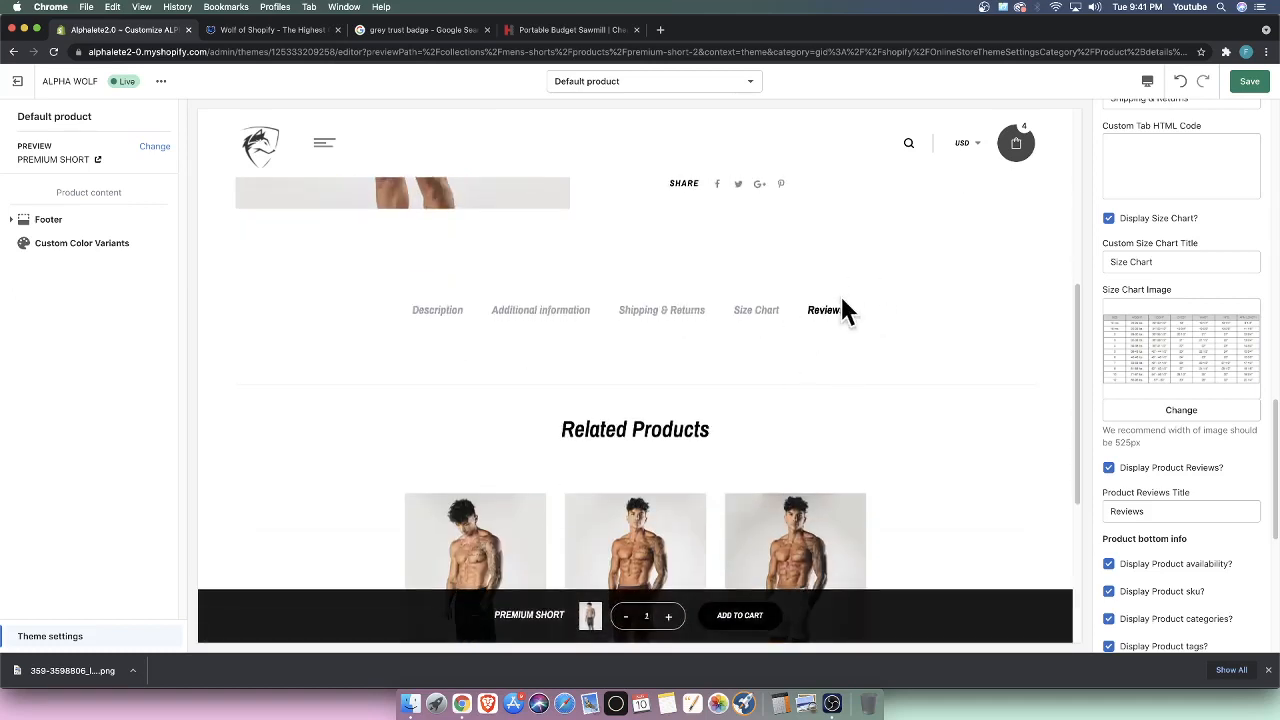
scroll(926, 438, "up", 3)
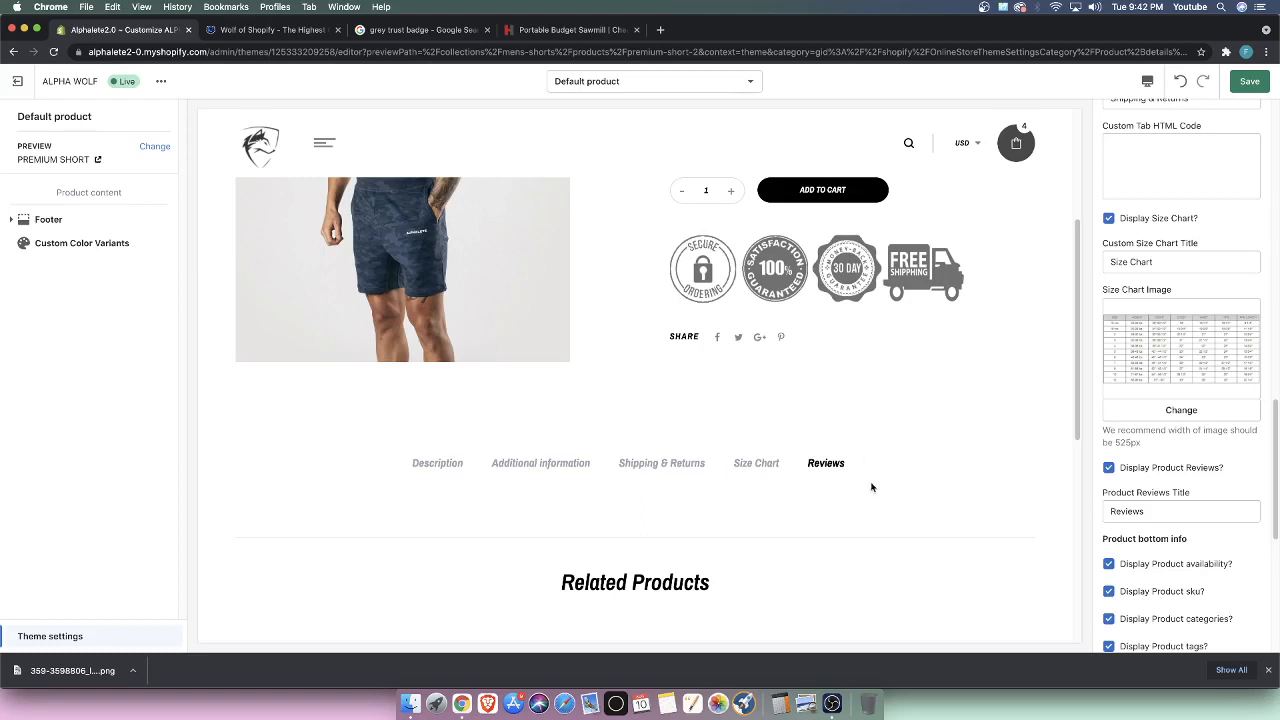
scroll(808, 503, "down", 3)
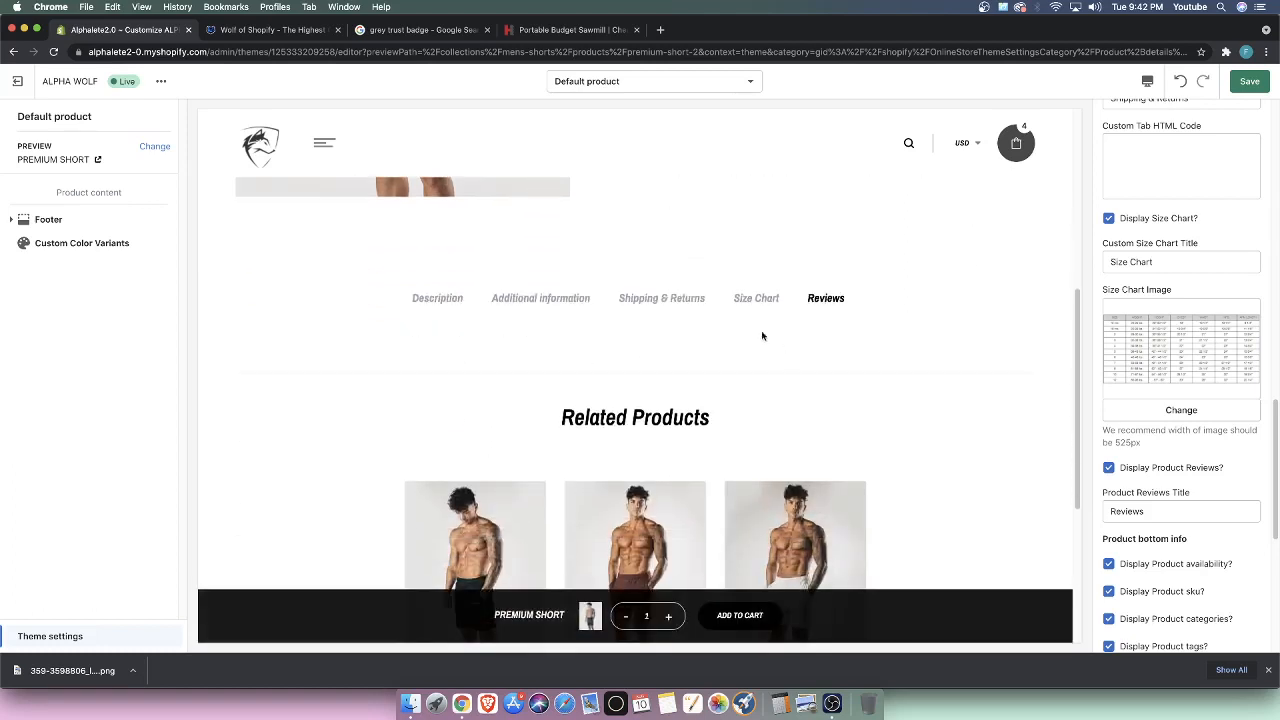
left_click(756, 298)
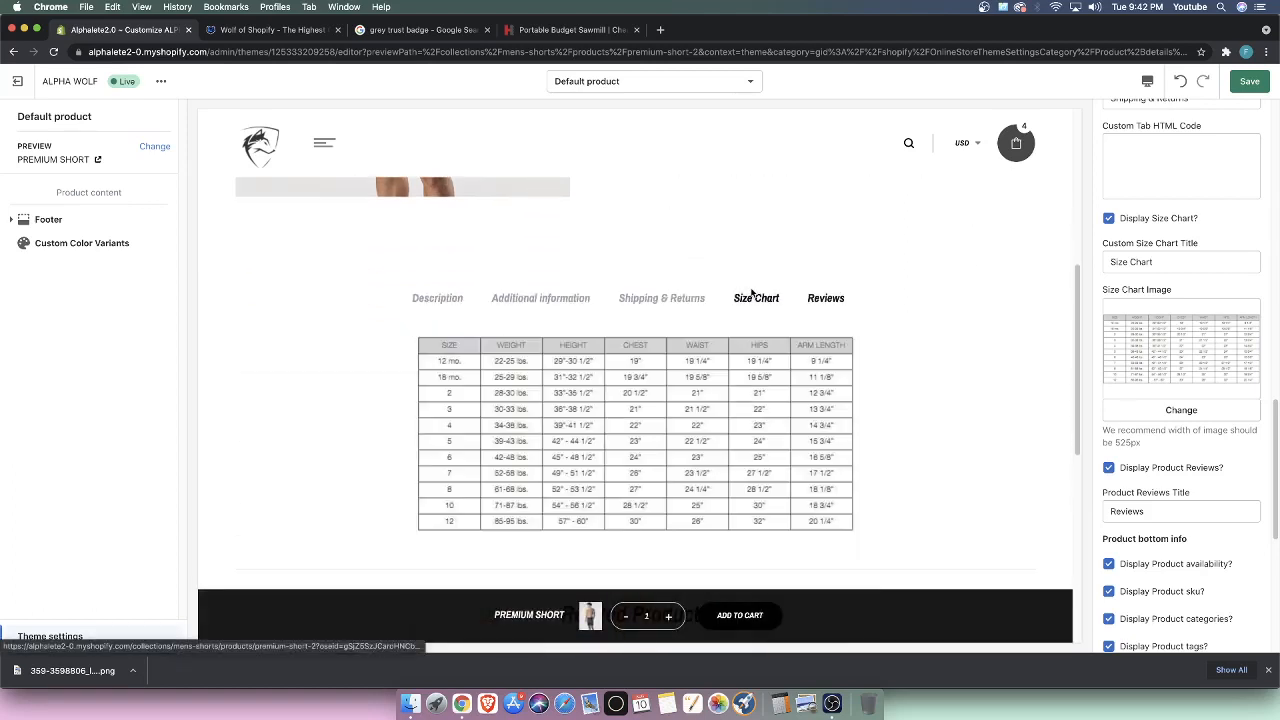
- Examine the Custom Size Chart Title setting against the previewed size chart table and look over the Related Products section
triple_click(1160, 261)
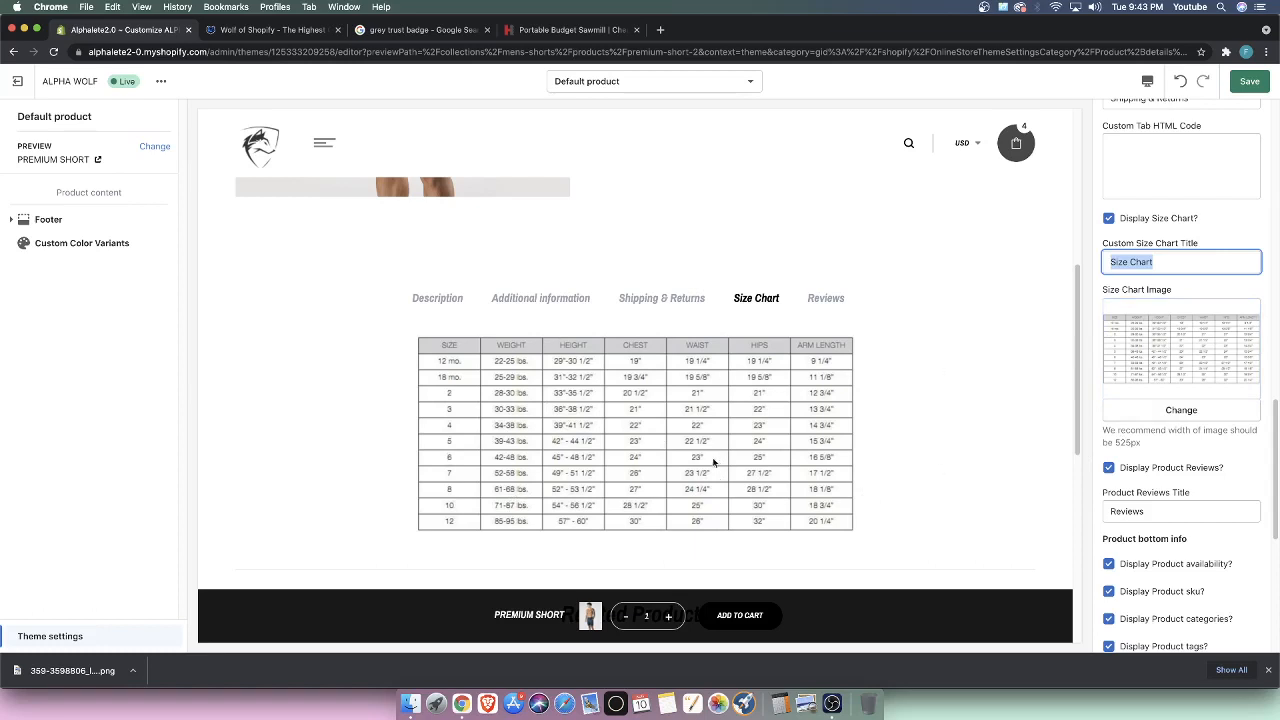
scroll(556, 450, "down", 1)
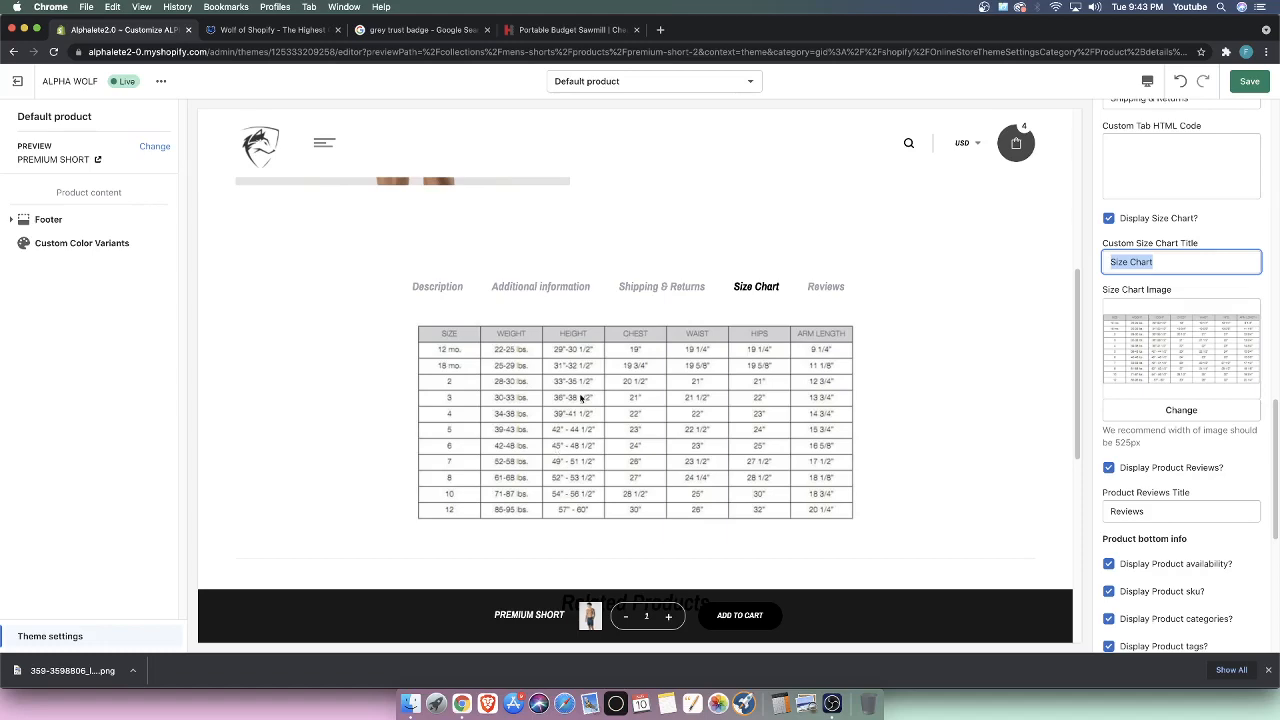
left_click_drag(1189, 263, 1095, 265)
scroll(900, 354, "down", 3)
scroll(800, 335, "up", 3)
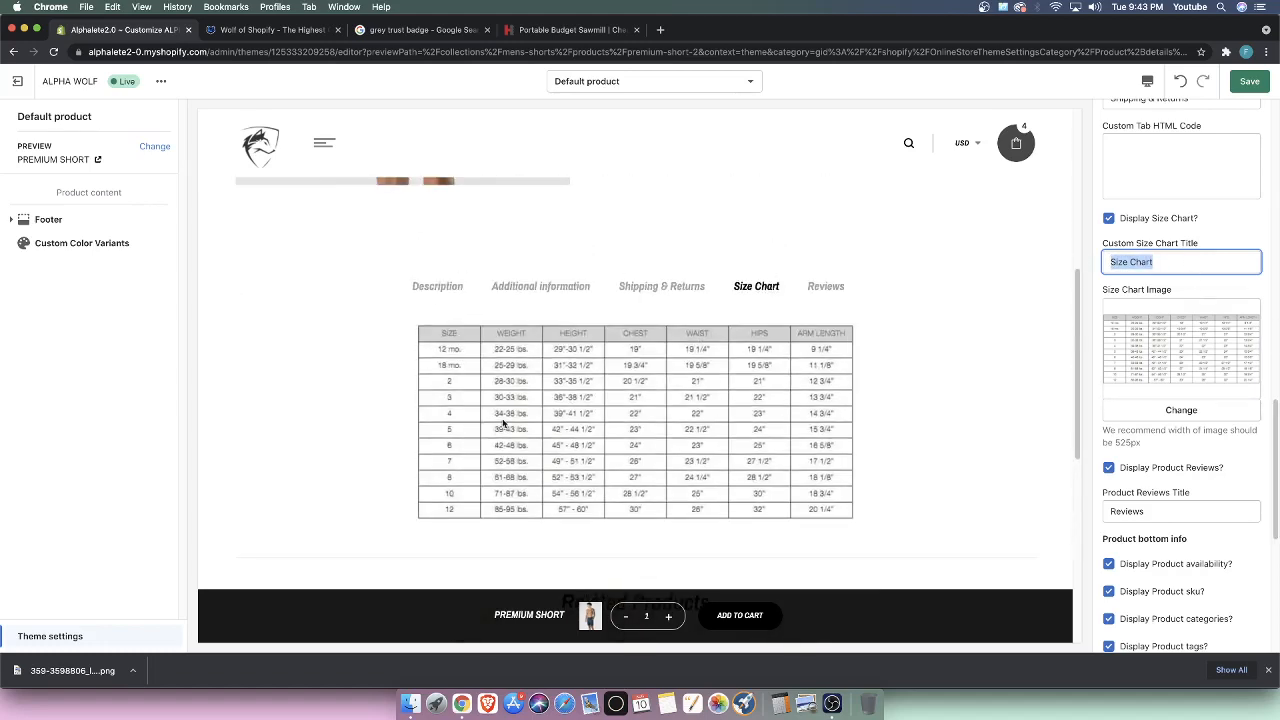
scroll(500, 366, "down", 3)
left_click_drag(538, 230, 754, 283)
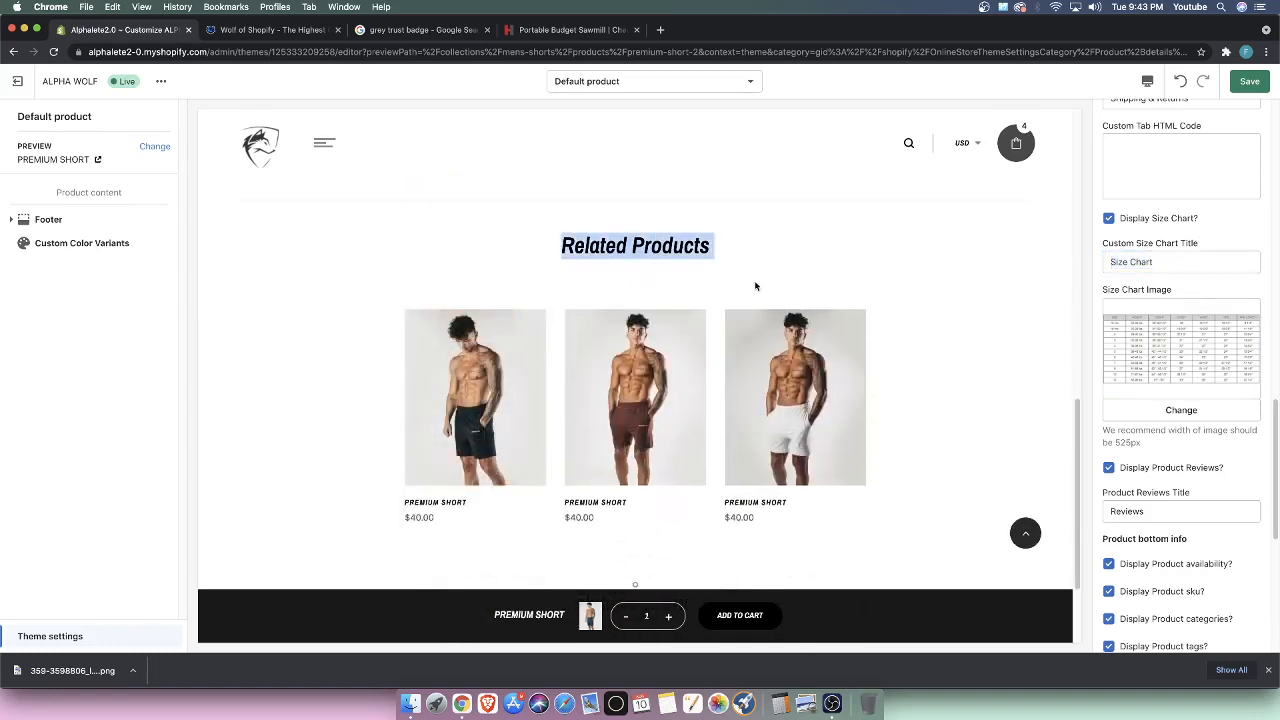
- Save the theme changes and check the Premium Short page preview from the product details down to the footer
scroll(1230, 155, "up", 4)
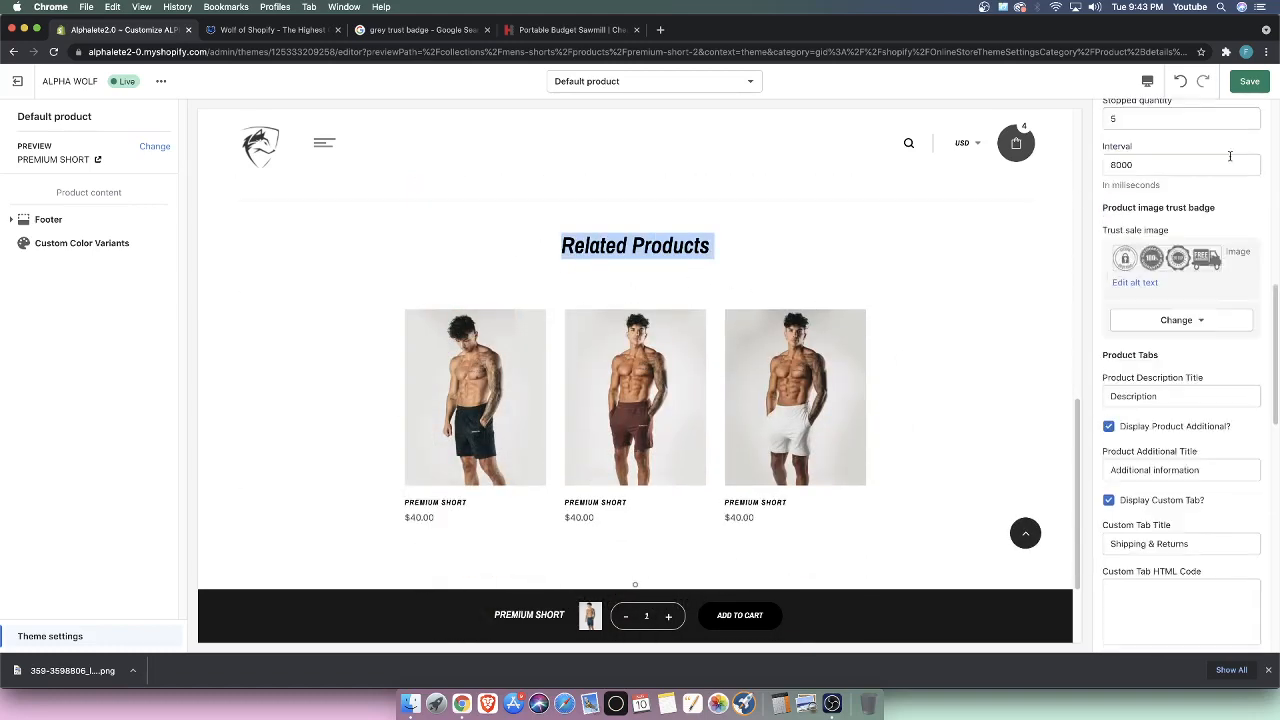
left_click(1250, 83)
scroll(604, 285, "up", 5)
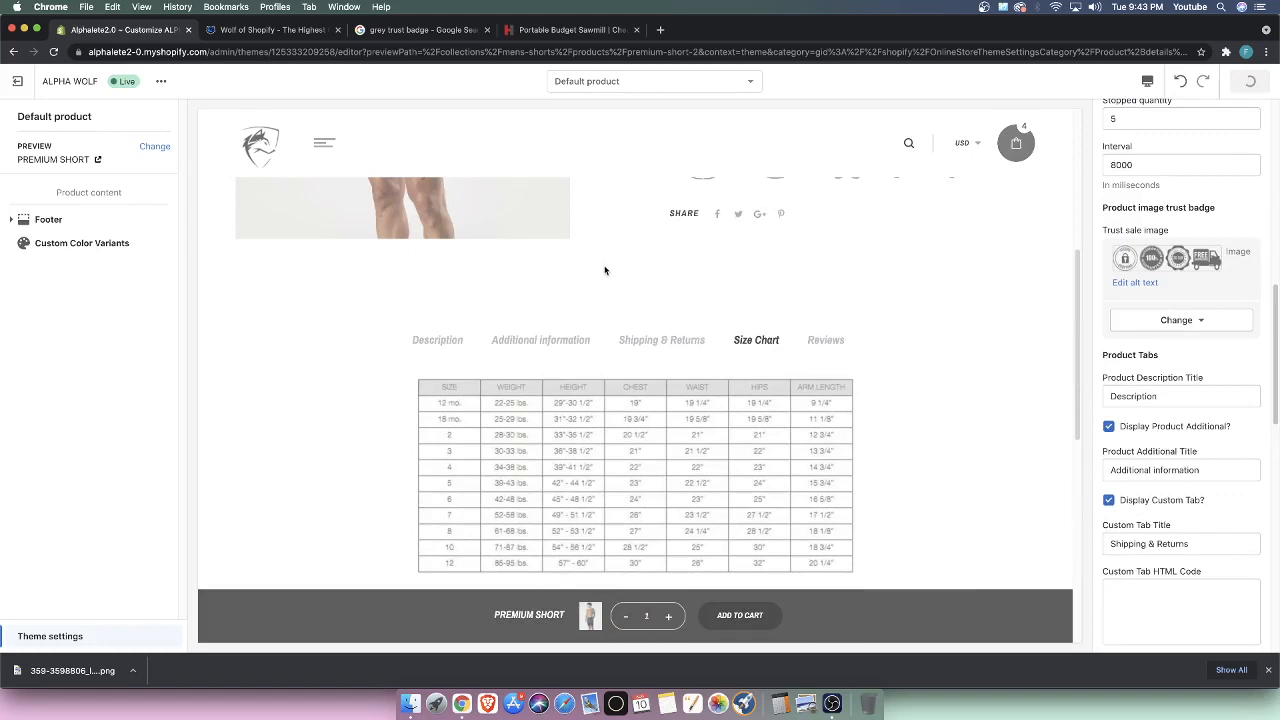
scroll(773, 277, "down", 5)
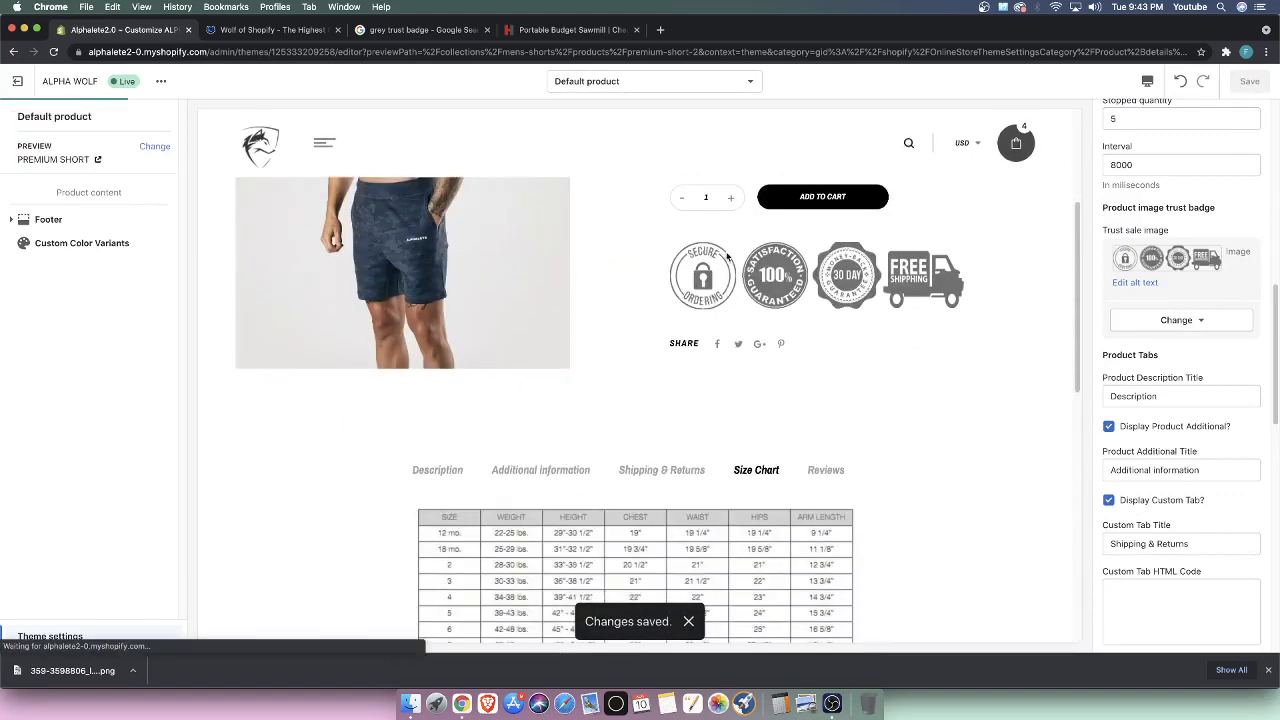
scroll(690, 420, "down", 10)
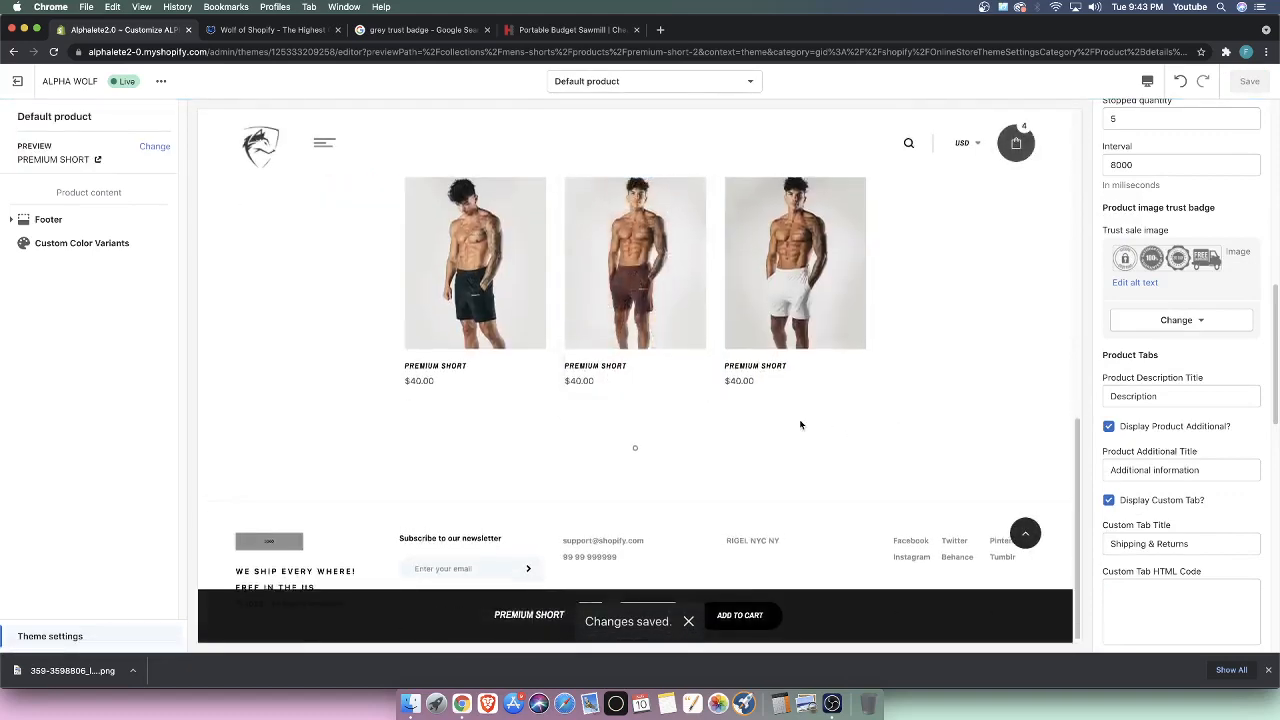
scroll(520, 370, "up", 5)
scroll(886, 516, "up", 4)
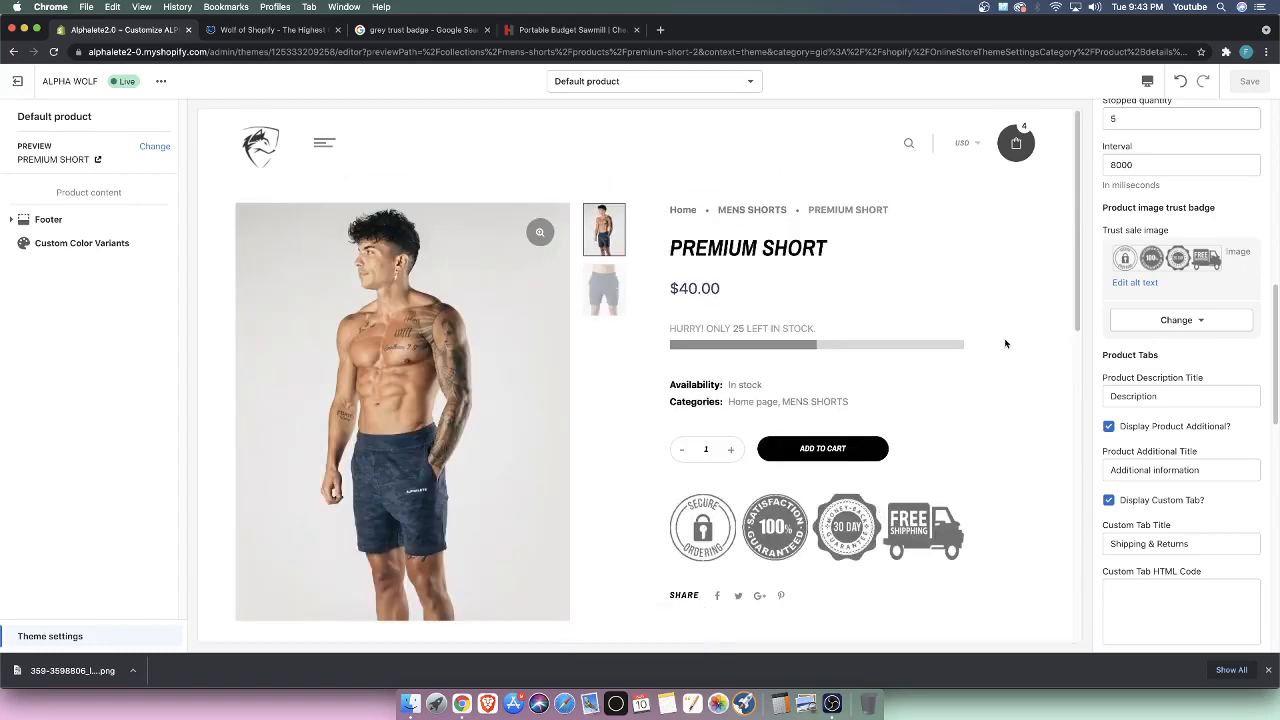
- Compare the Alpha Wolf Theme offer on wolfofshopify.com with the Premium Short preview and return to the theme editor
left_click(245, 30)
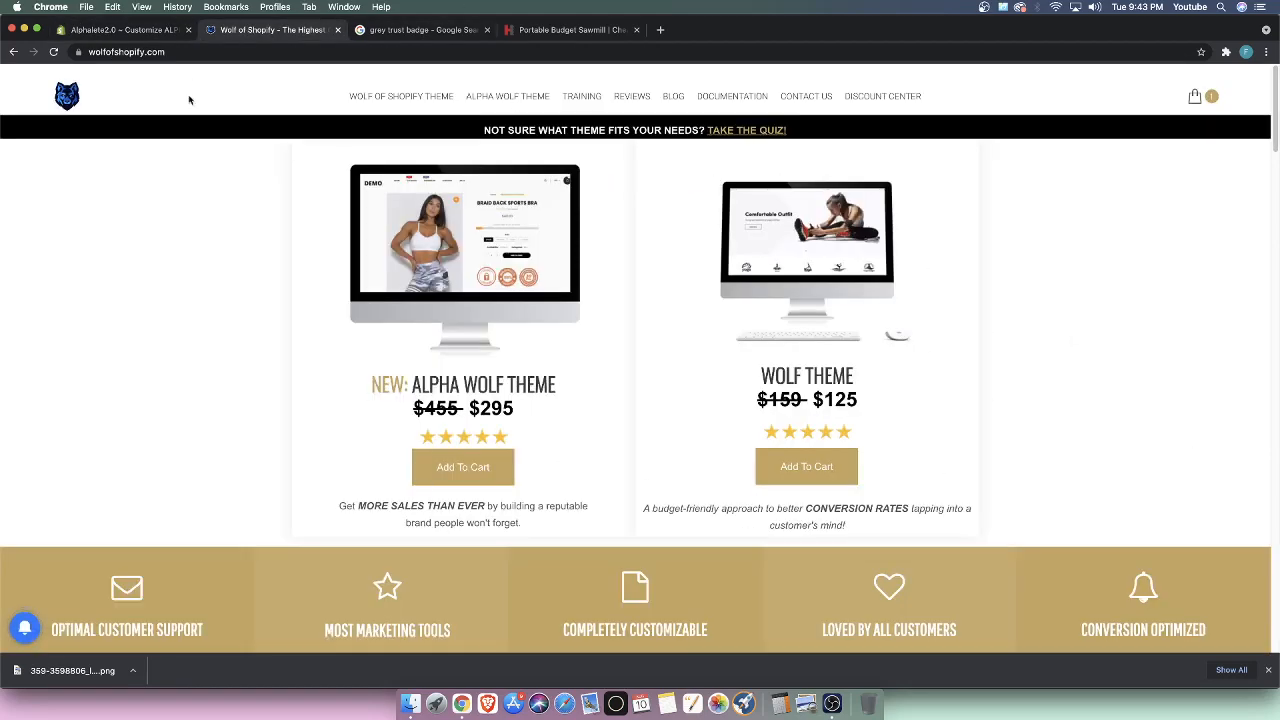
left_click(121, 30)
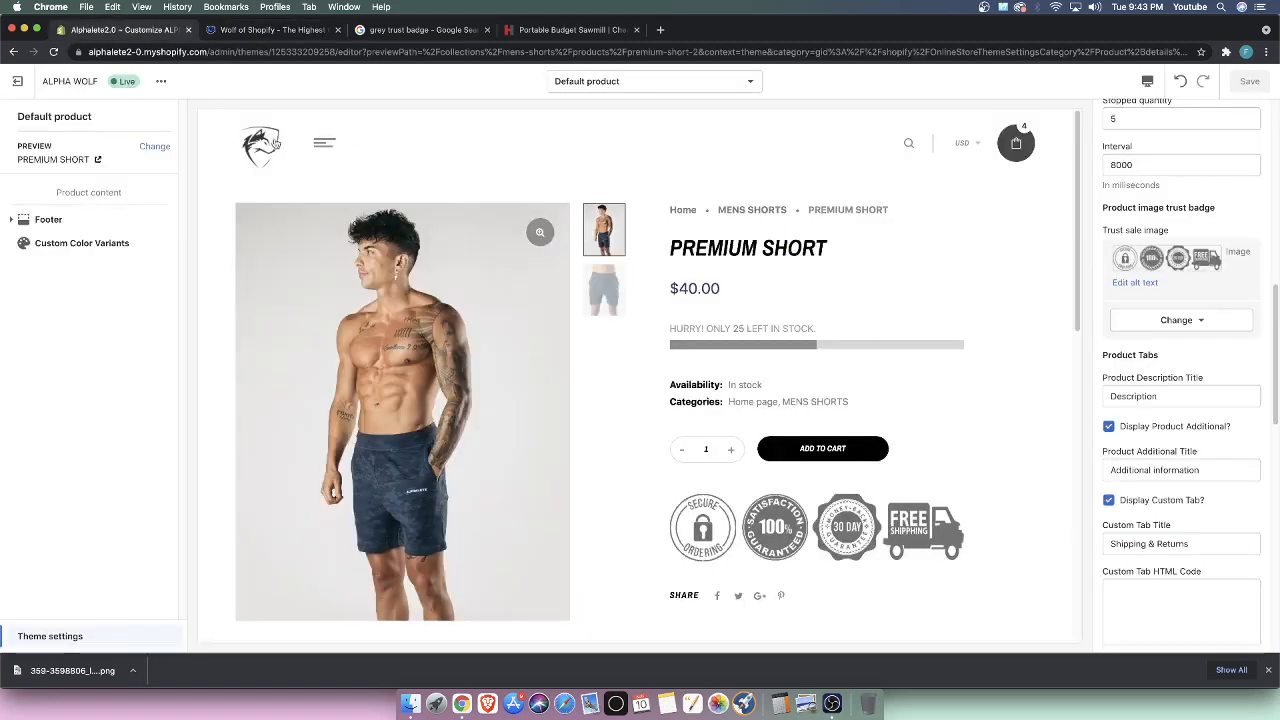
left_click(268, 30)
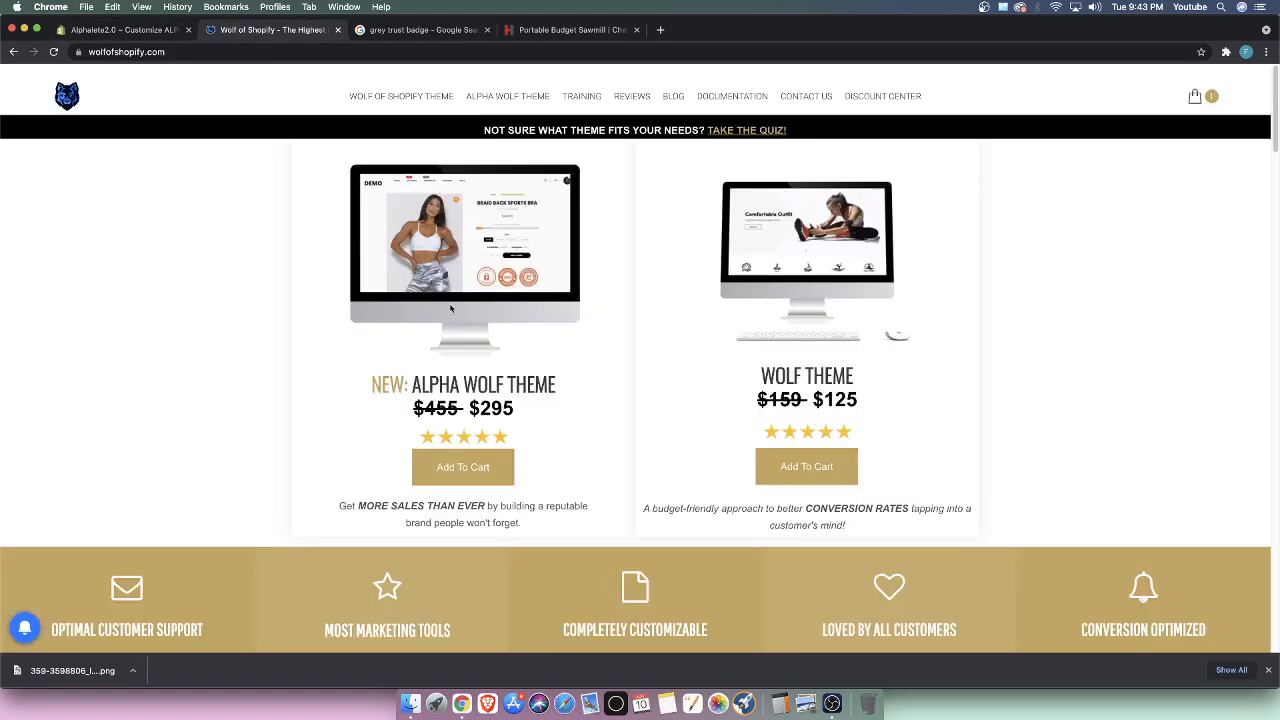
left_click(158, 31)
left_click(242, 31)
left_click(155, 29)
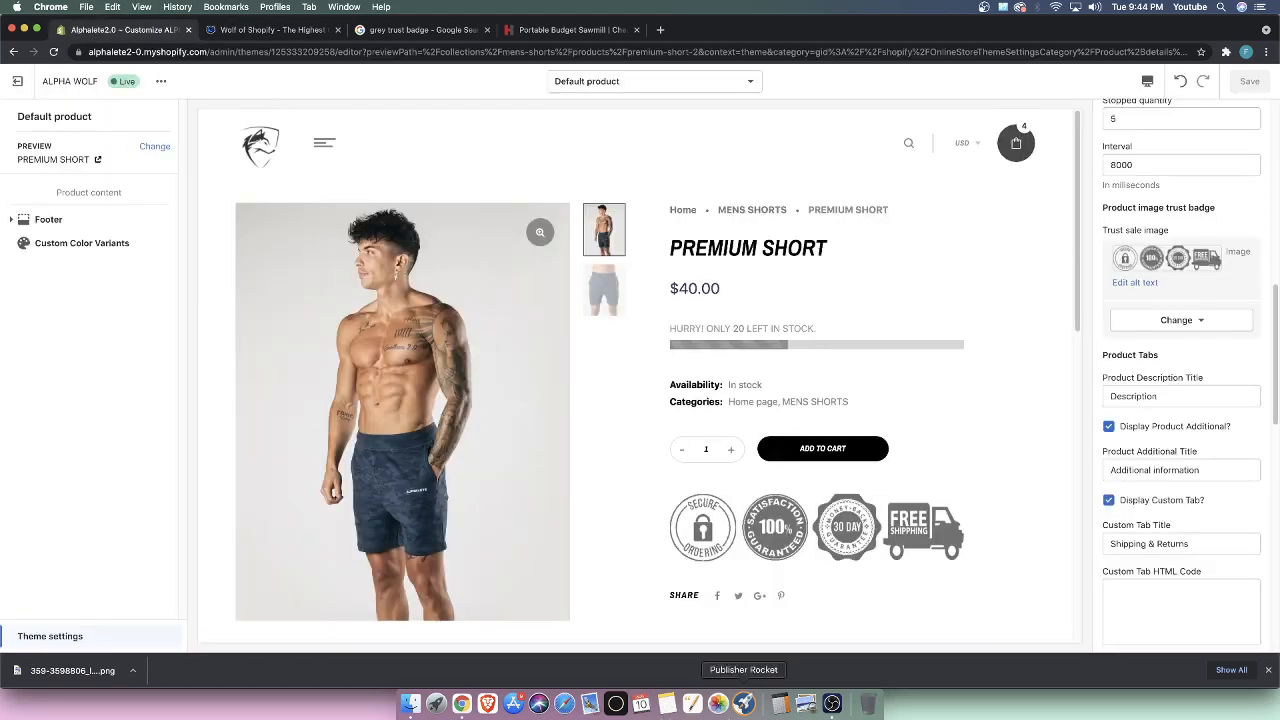
left_click(833, 704)
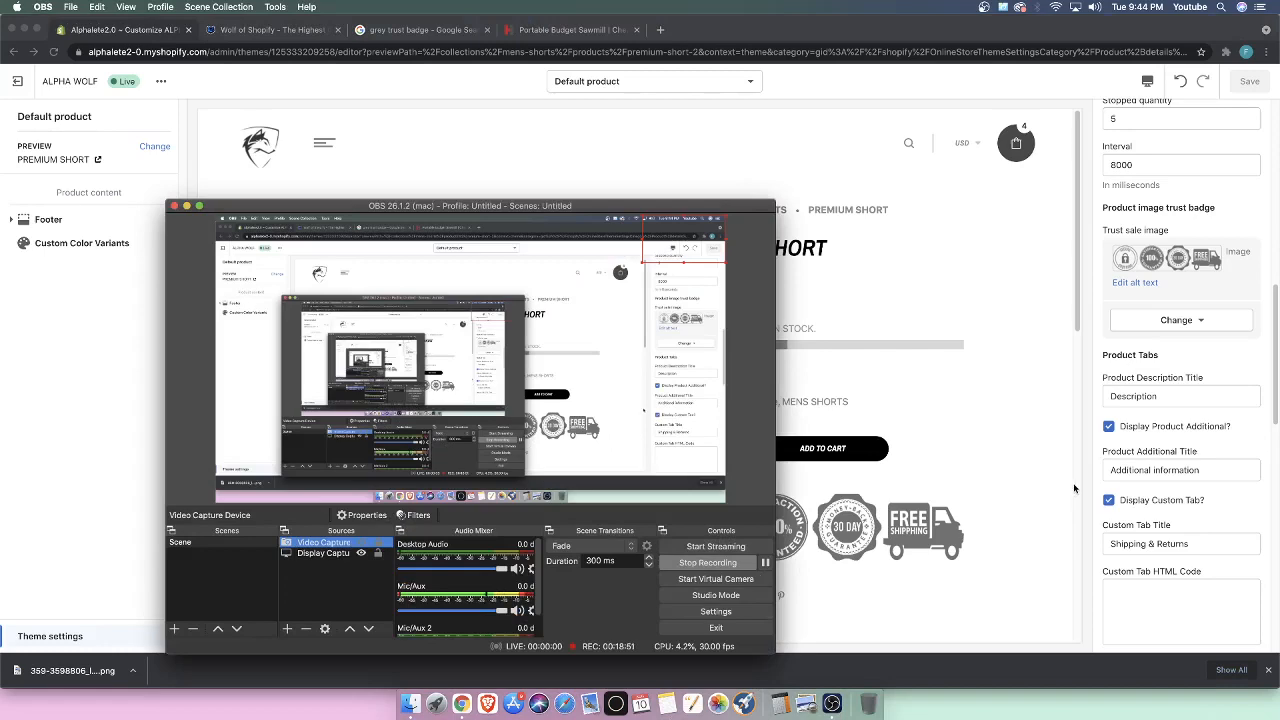
left_click(1035, 488)
- Review the saved Premium Short page's stock countdown, trust badges, product tabs and Related Products section
scroll(941, 519, "down", 3)
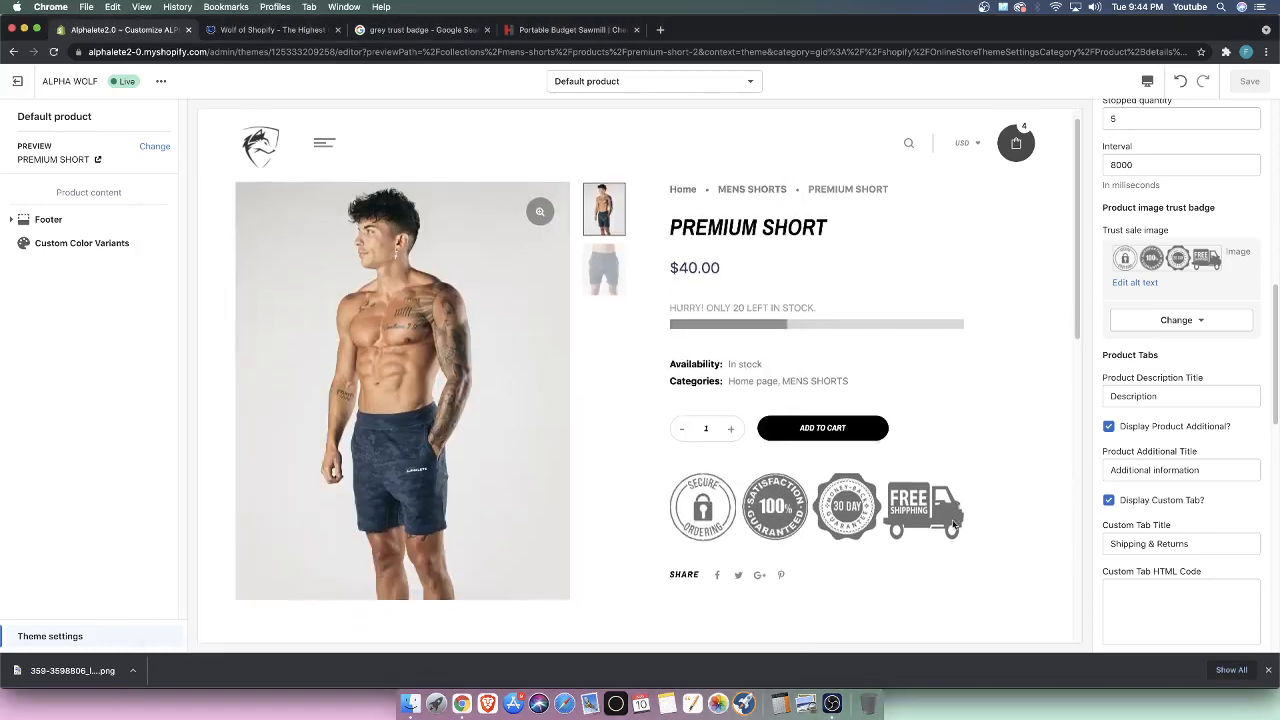
scroll(941, 519, "up", 3)
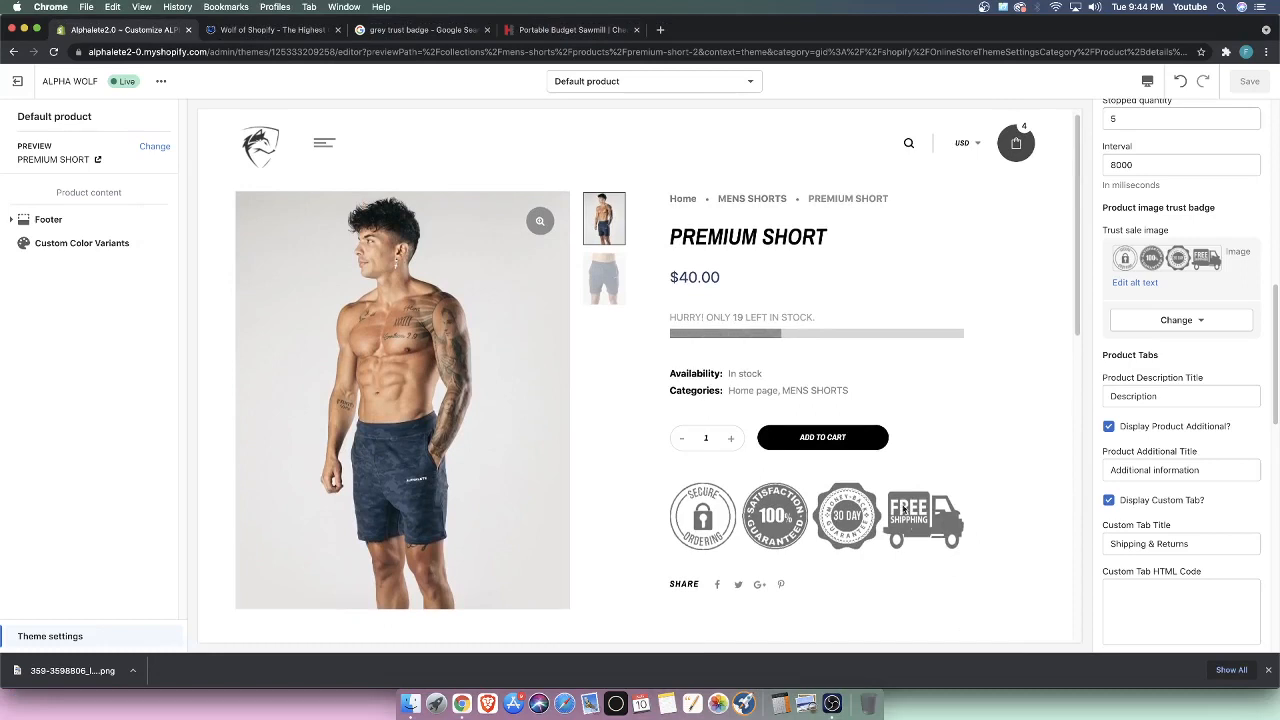
scroll(640, 463, "down", 1)
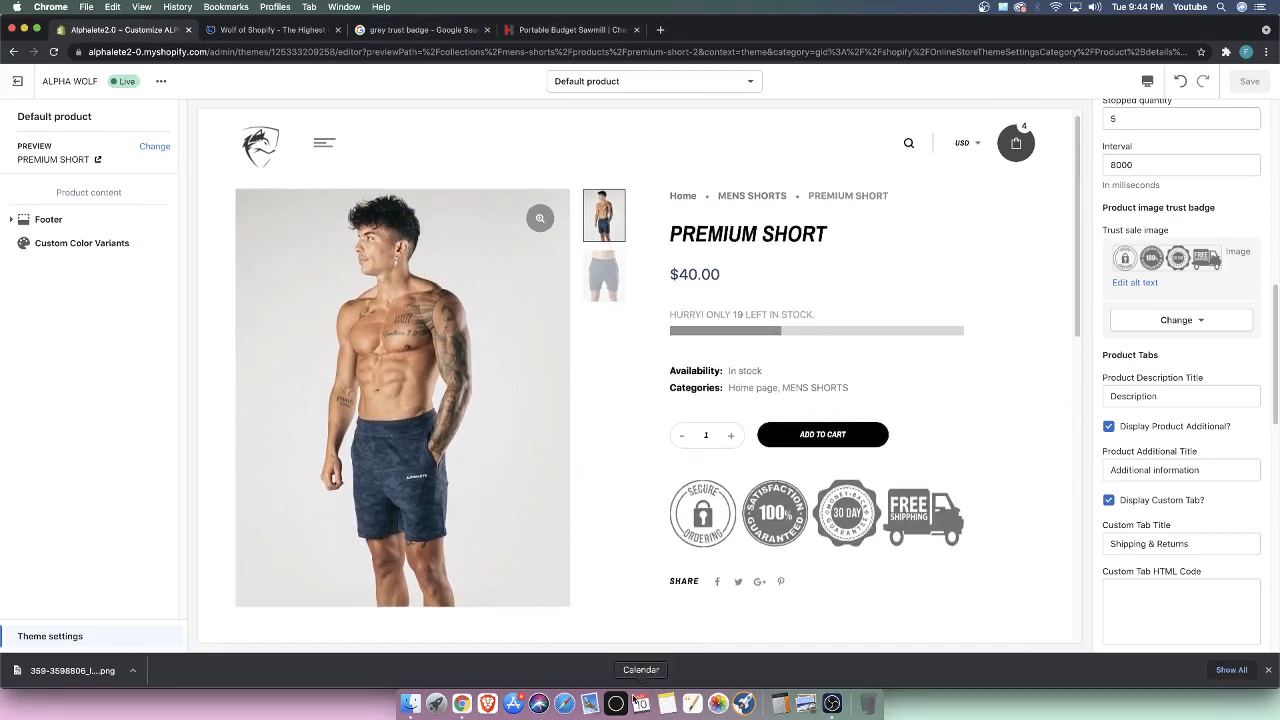
scroll(960, 355, "down", 5)
scroll(987, 347, "up", 6)
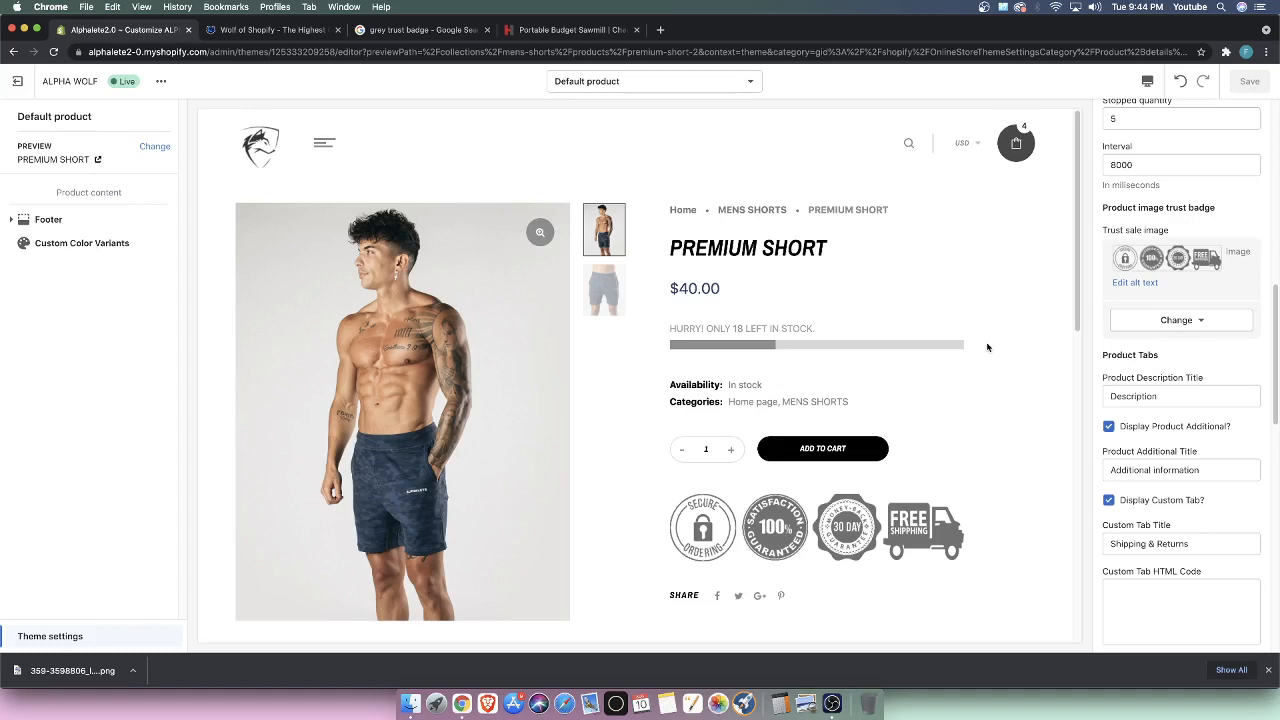
scroll(960, 400, "down", 10)
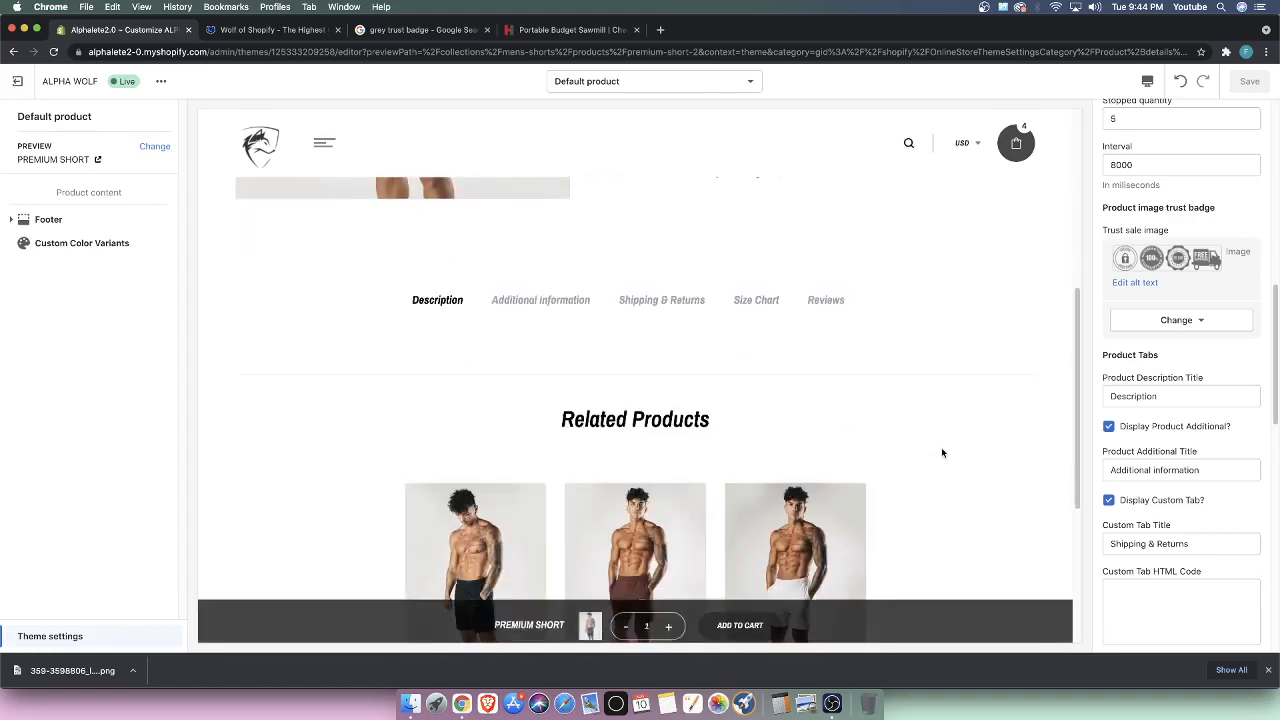
scroll(846, 374, "up", 7)
scroll(699, 497, "down", 3)
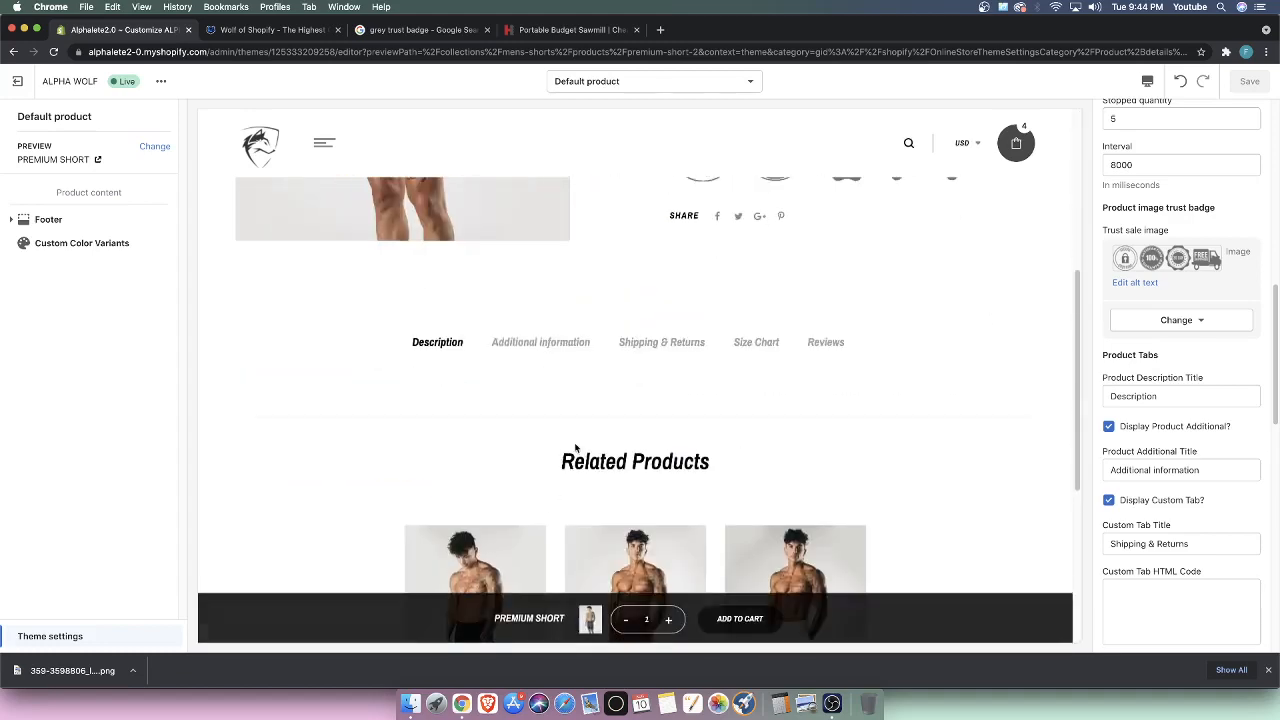
scroll(880, 340, "up", 5)
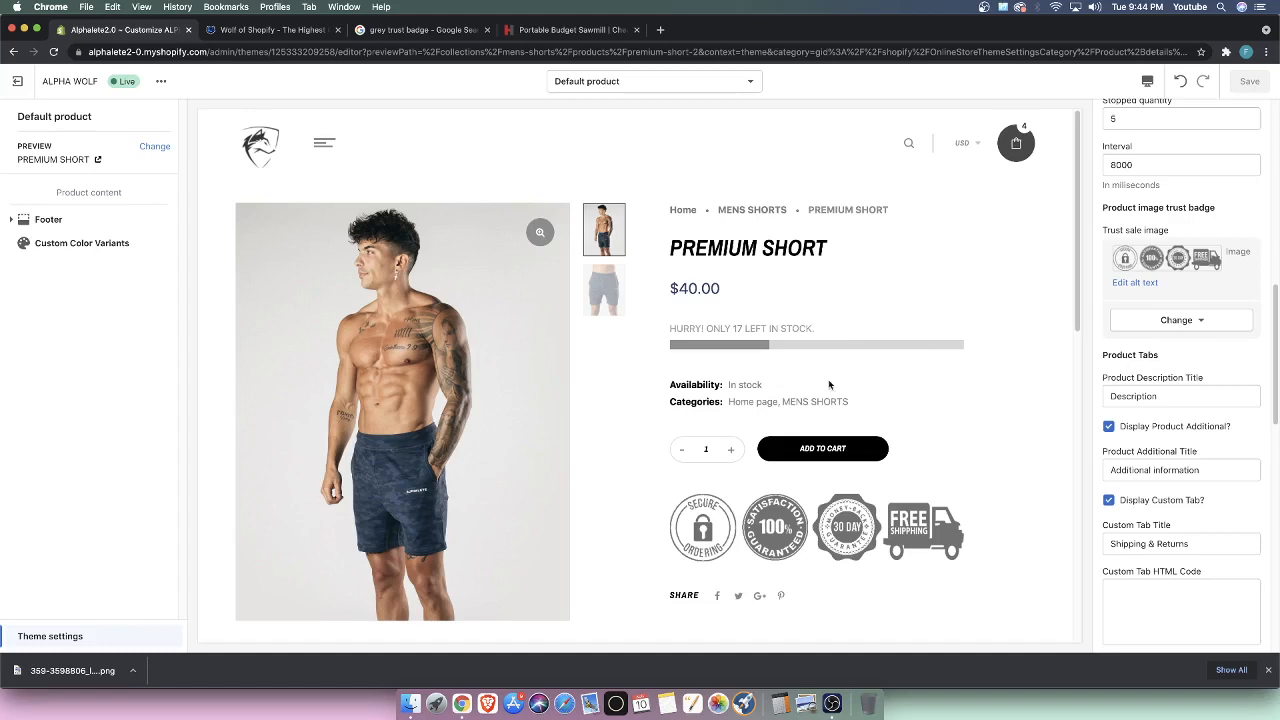
- Look over the Premium Short preview once more, from the trust badges down to the product tabs and Related Products
scroll(705, 485, "down", 3)
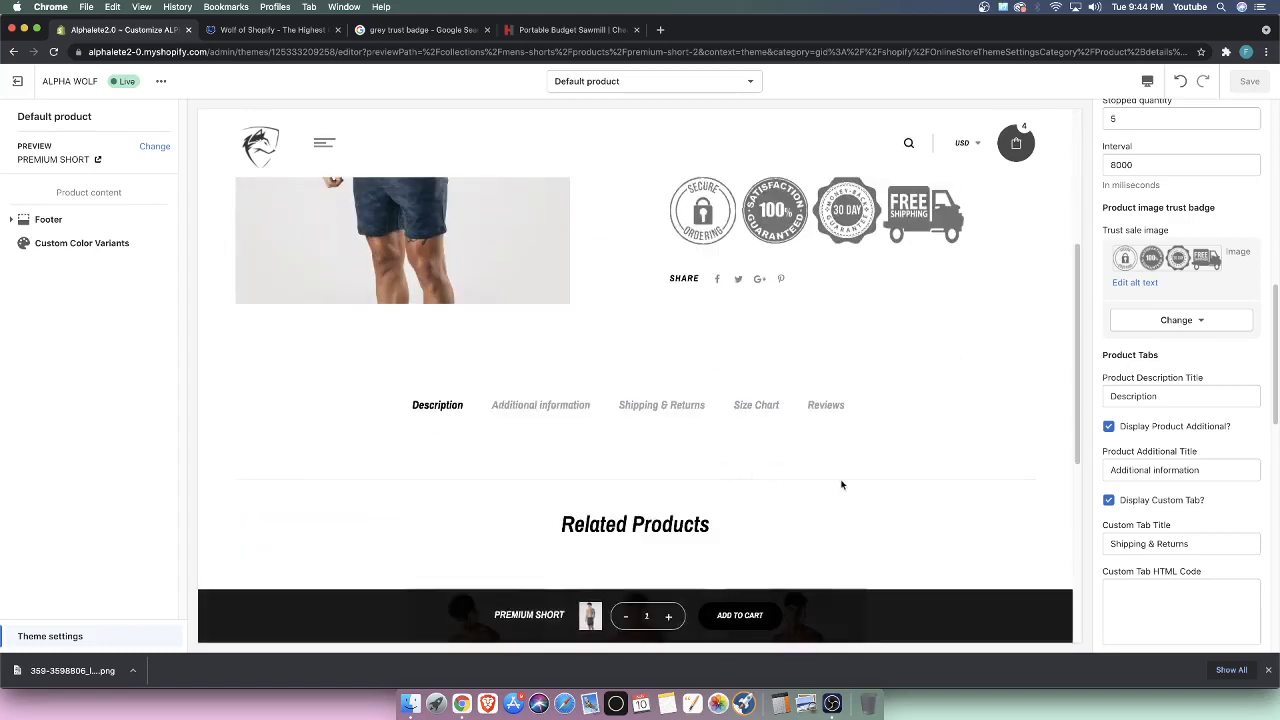
scroll(840, 483, "down", 2)
scroll(771, 394, "up", 5)
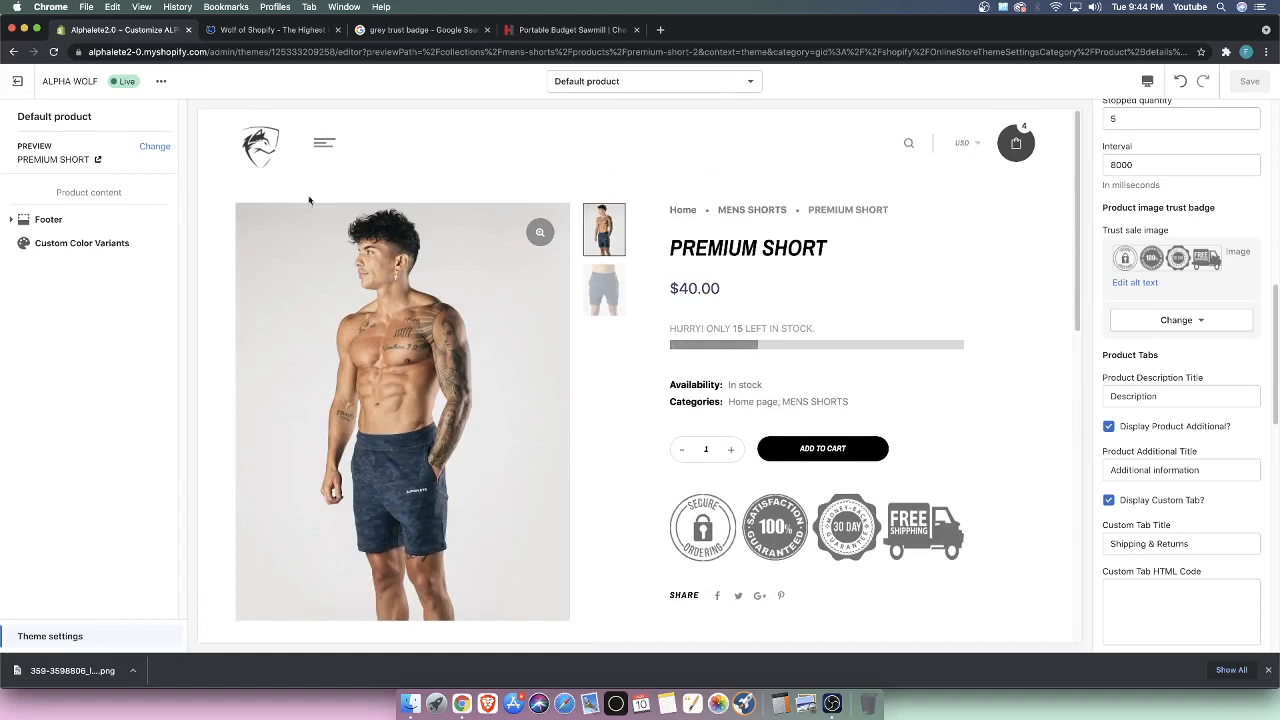
- Switch the preview to the store's home page and review its collection tiles and the DREAM MORE. BE MORE. text block
left_click(262, 146)
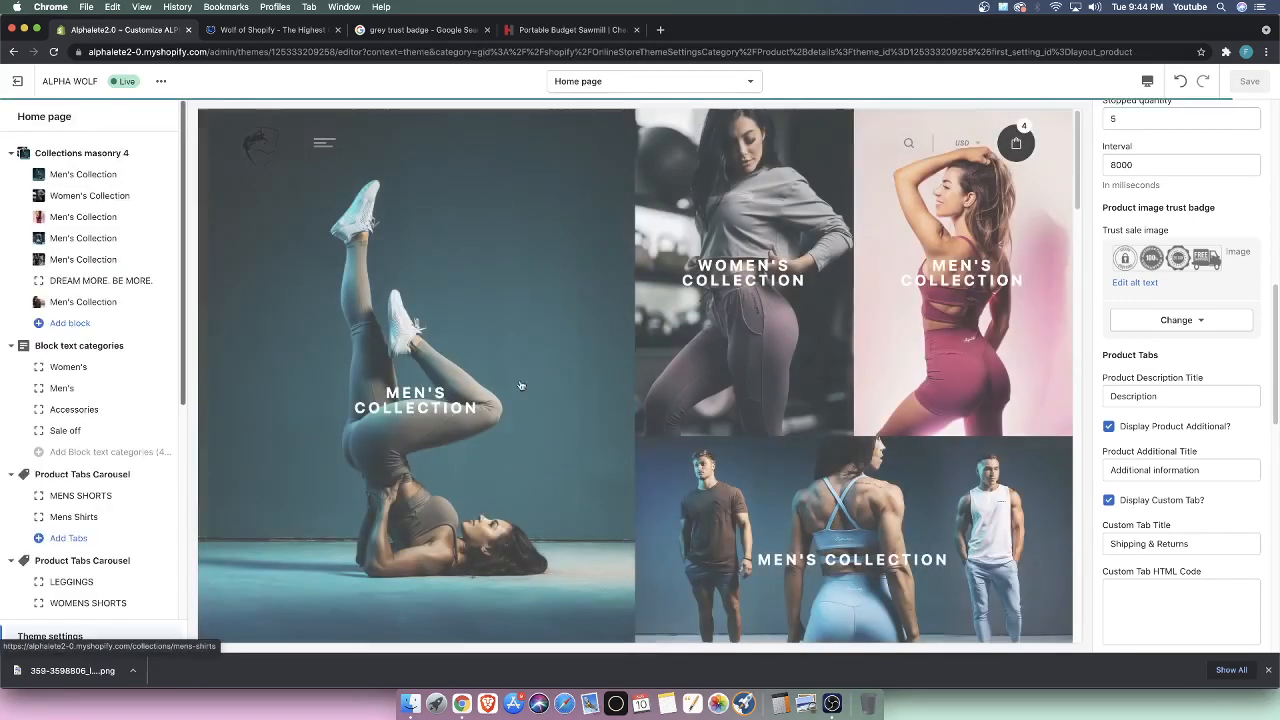
scroll(755, 383, "down", 10)
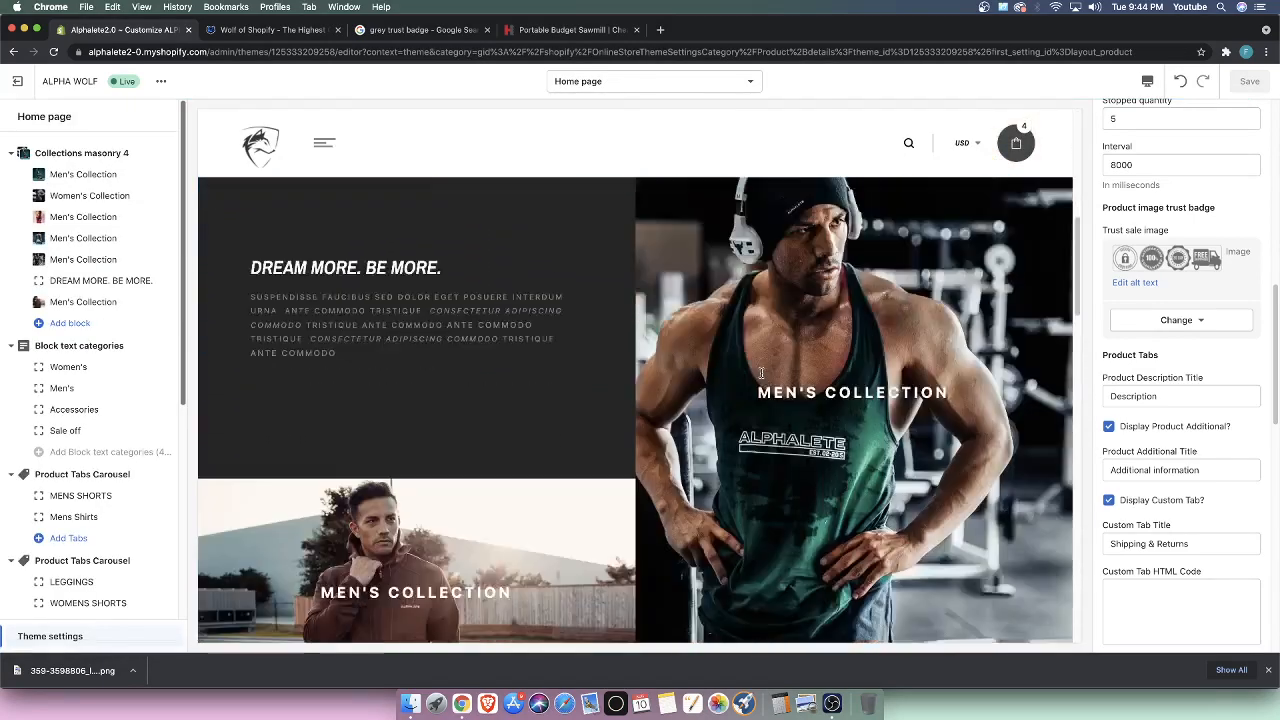
scroll(735, 325, "up", 9)
scroll(600, 335, "down", 4)
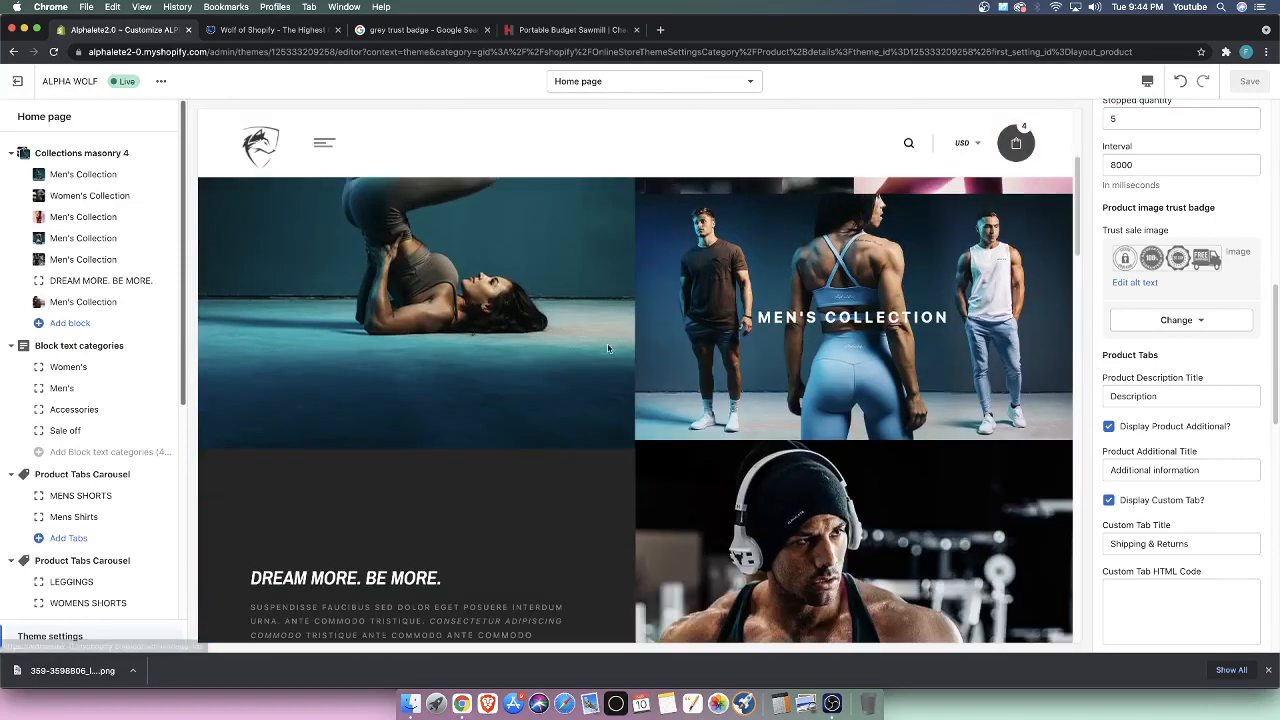
scroll(580, 409, "down", 4)
scroll(560, 409, "up", 6)
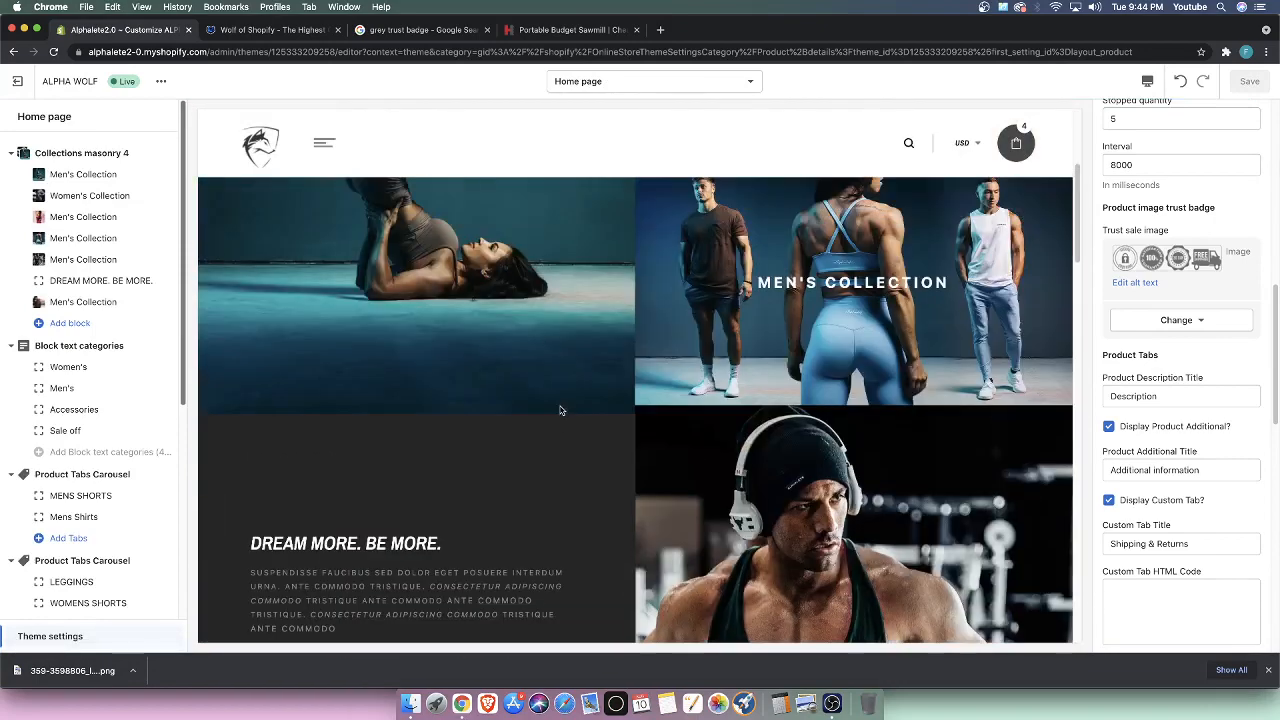
scroll(441, 336, "up", 1)
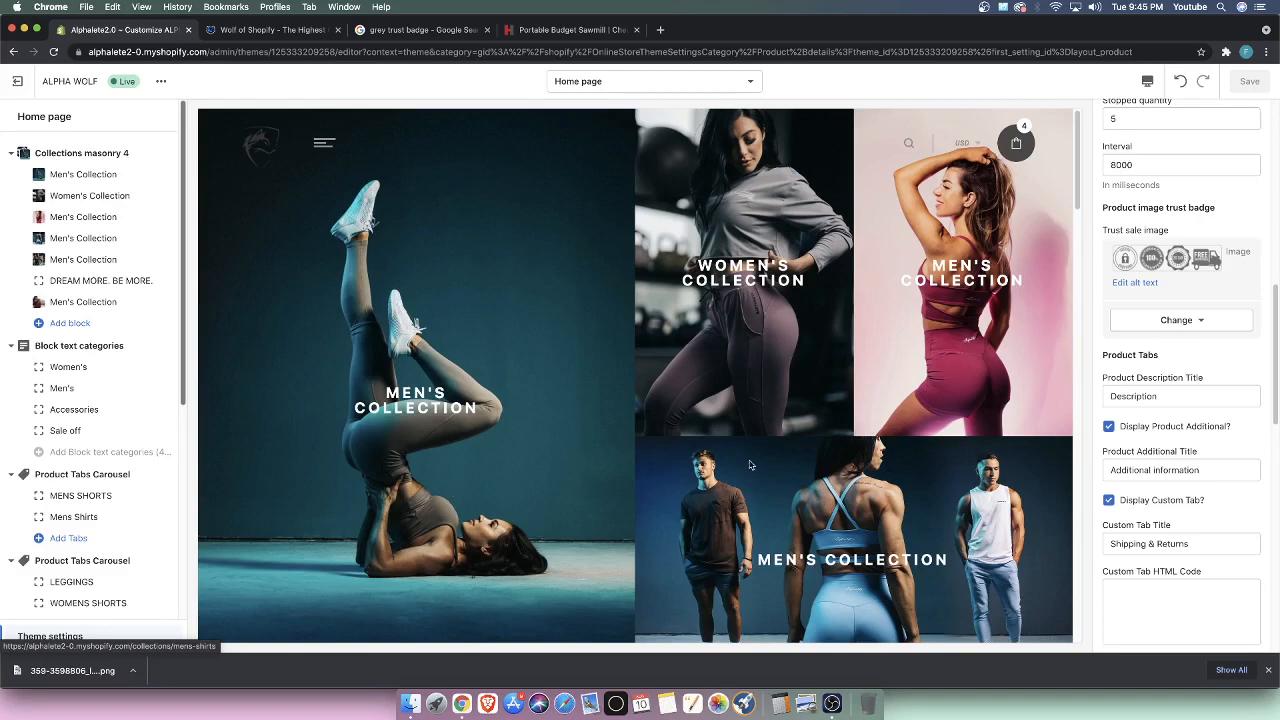
scroll(512, 461, "down", 2)
scroll(512, 461, "up", 2)
left_click(832, 704)
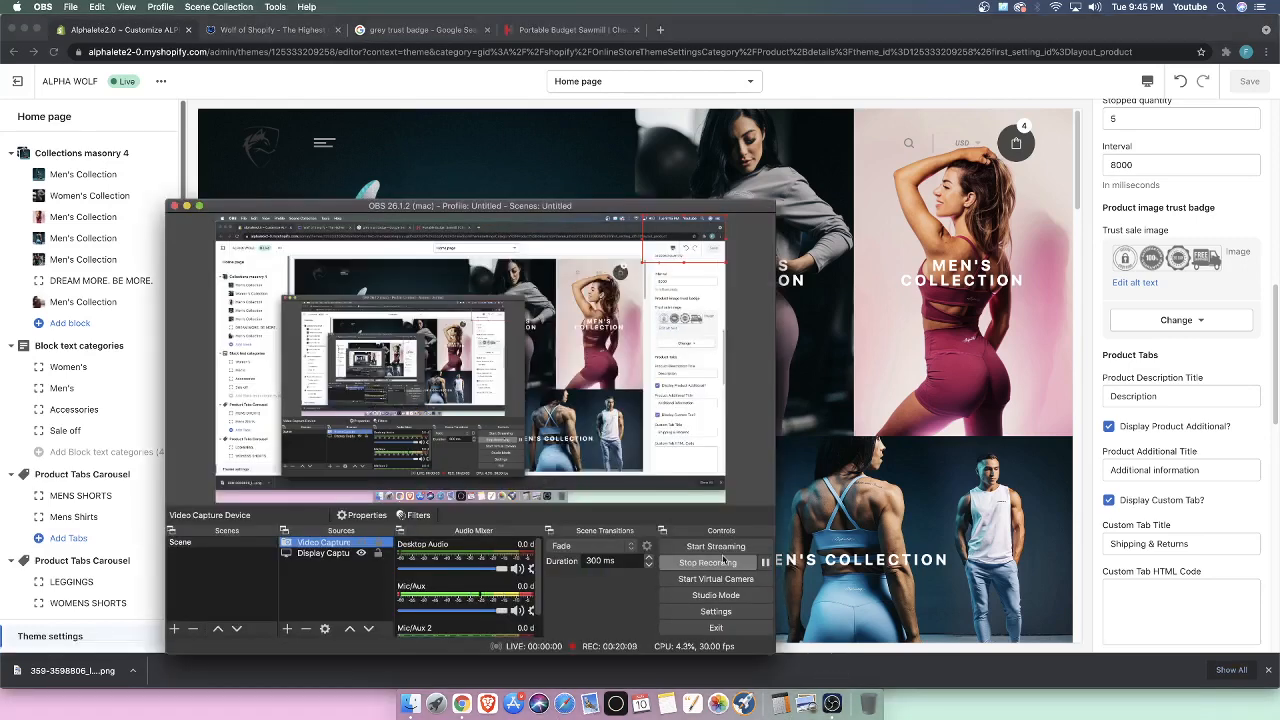